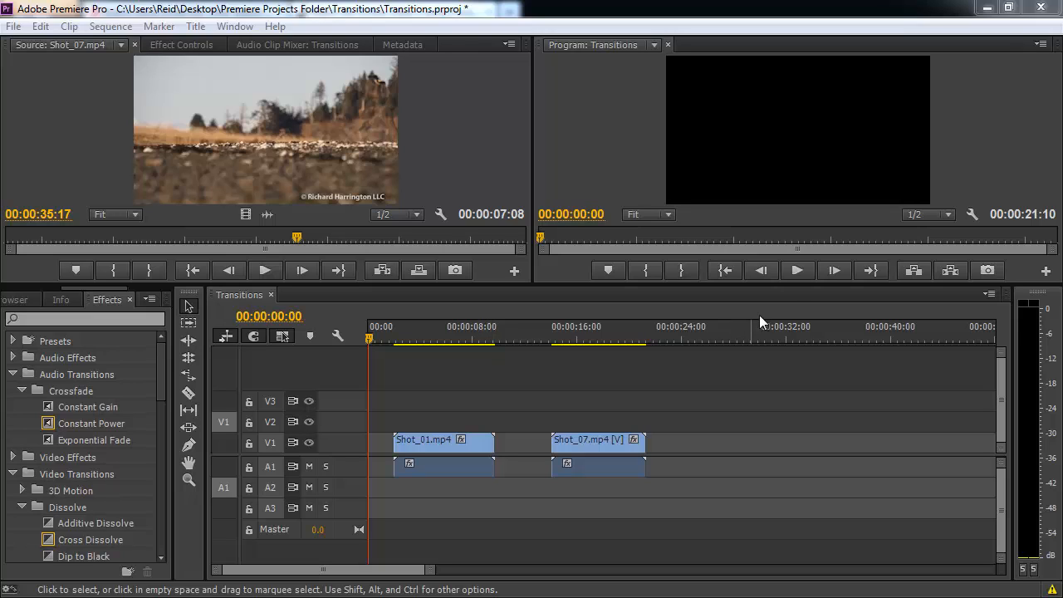
Play the sequence from the start and again from about 7 seconds to review Shot_01.
left_click(794, 275)
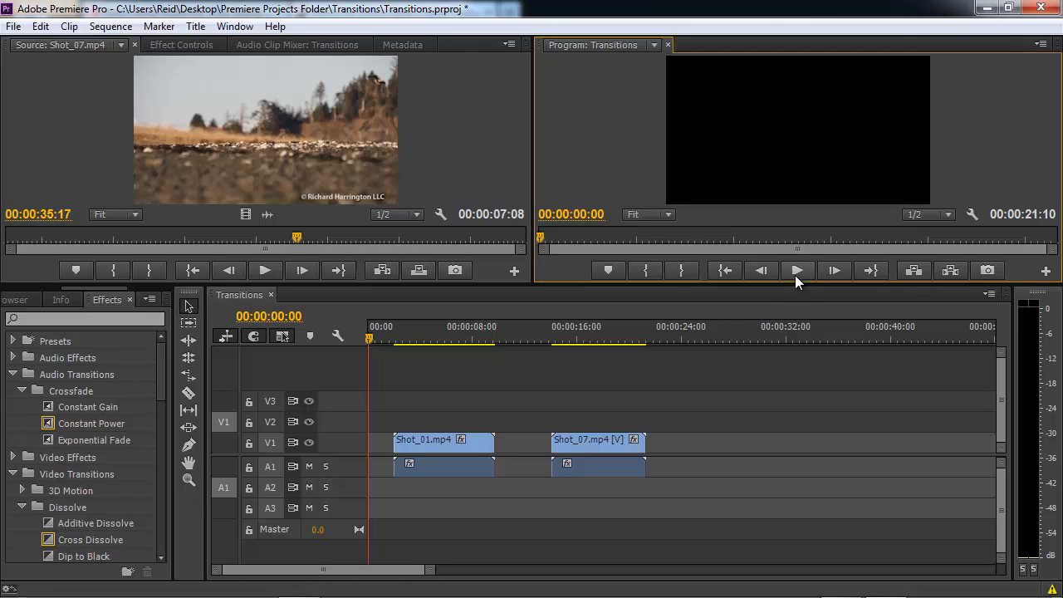
left_click(794, 275)
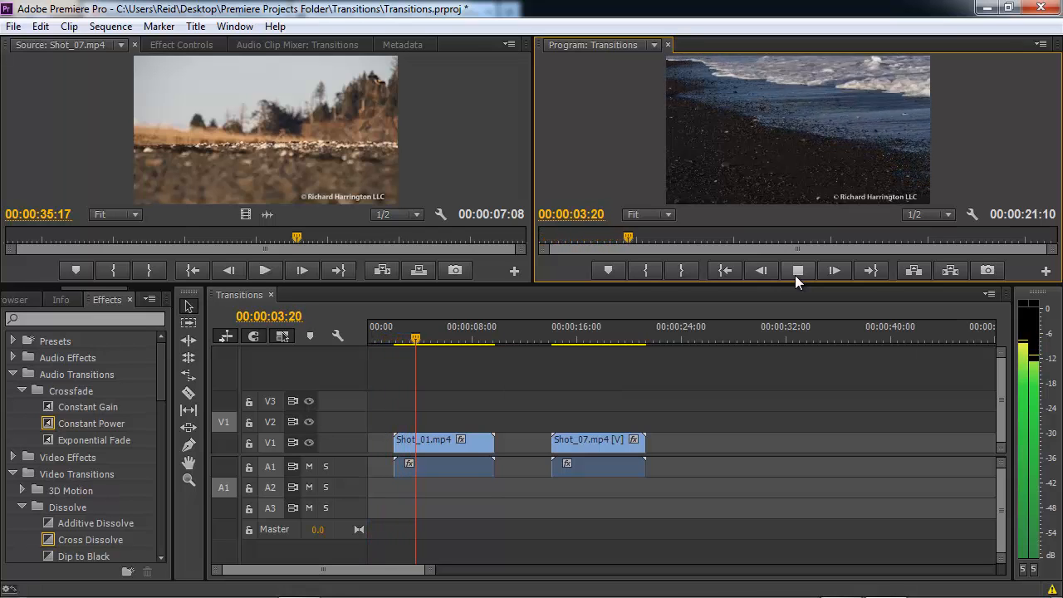
left_click(794, 275)
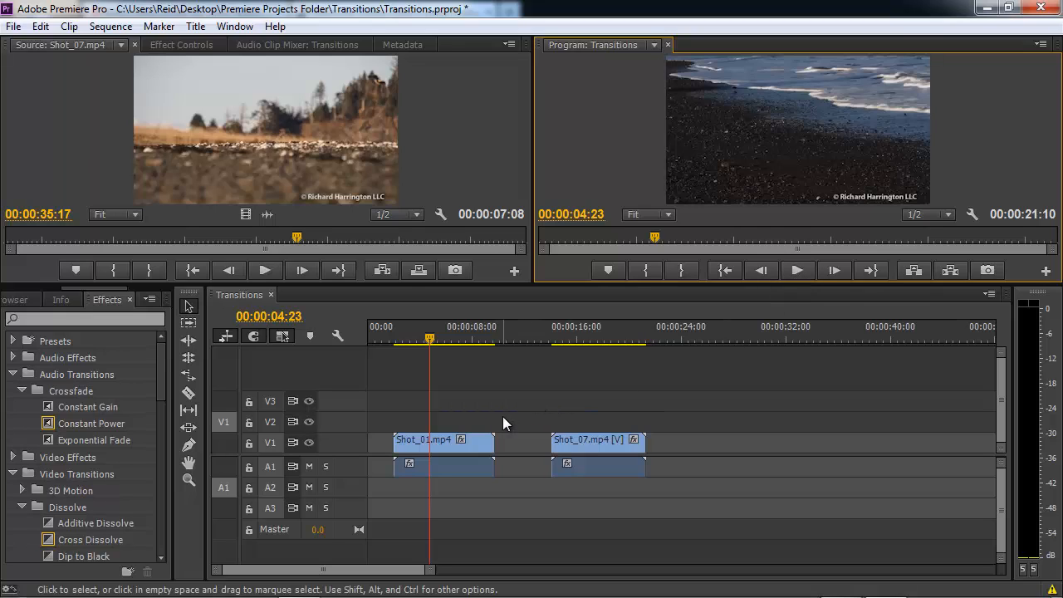
left_click(471, 332)
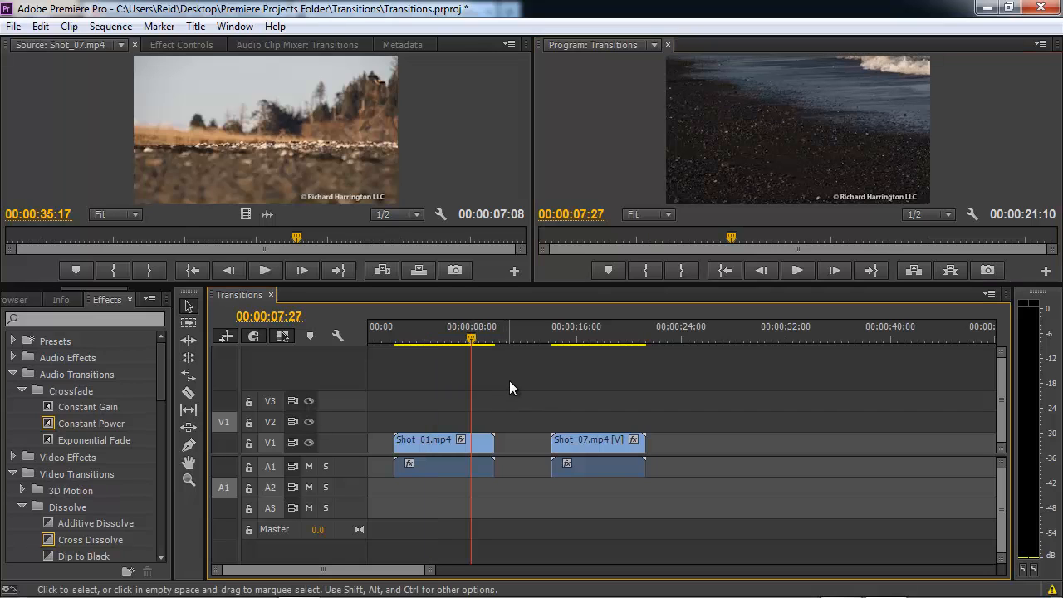
key("space")
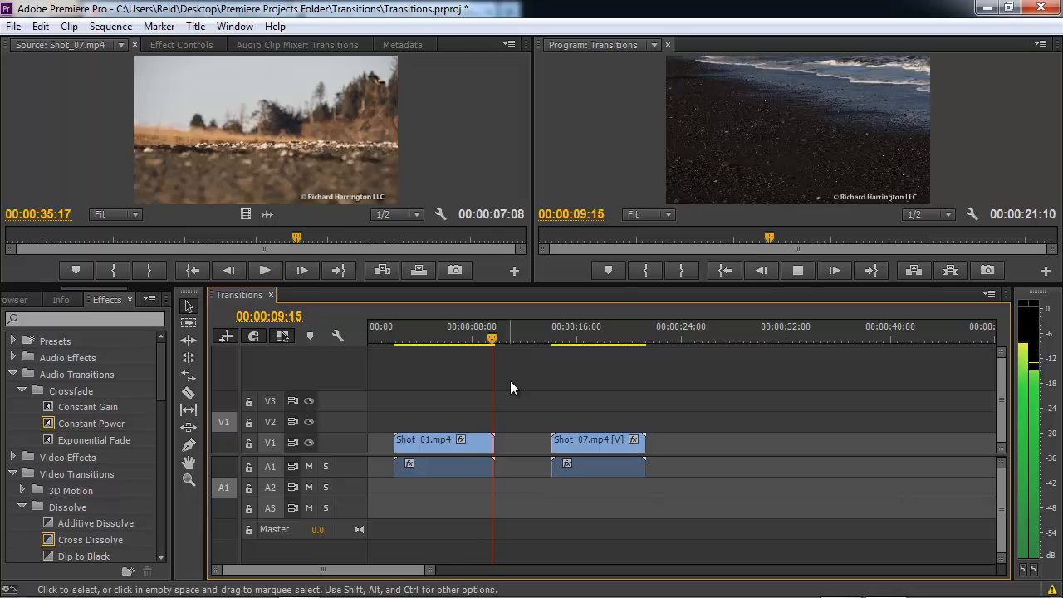
key("space")
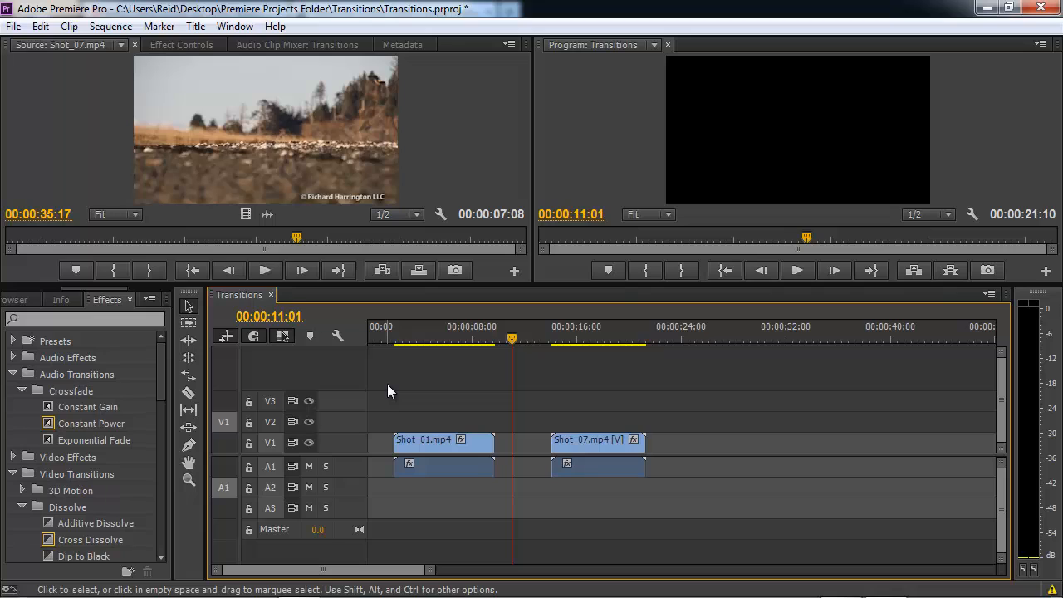
Undo the last change and apply the default Cross Dissolve and Constant Power transitions to Shot_01's start.
key("ctrl+z")
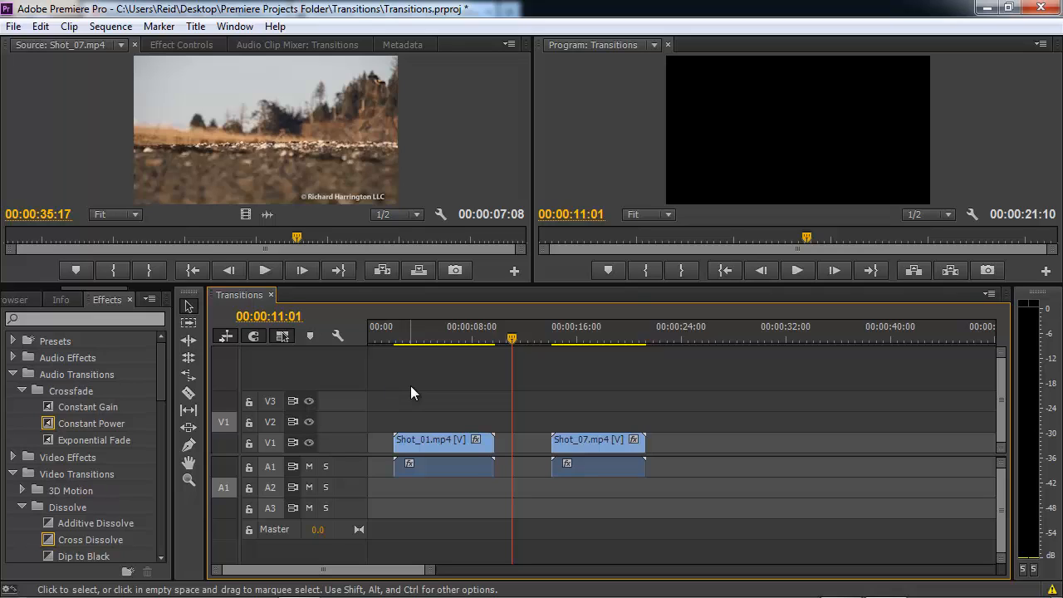
right_click(396, 440)
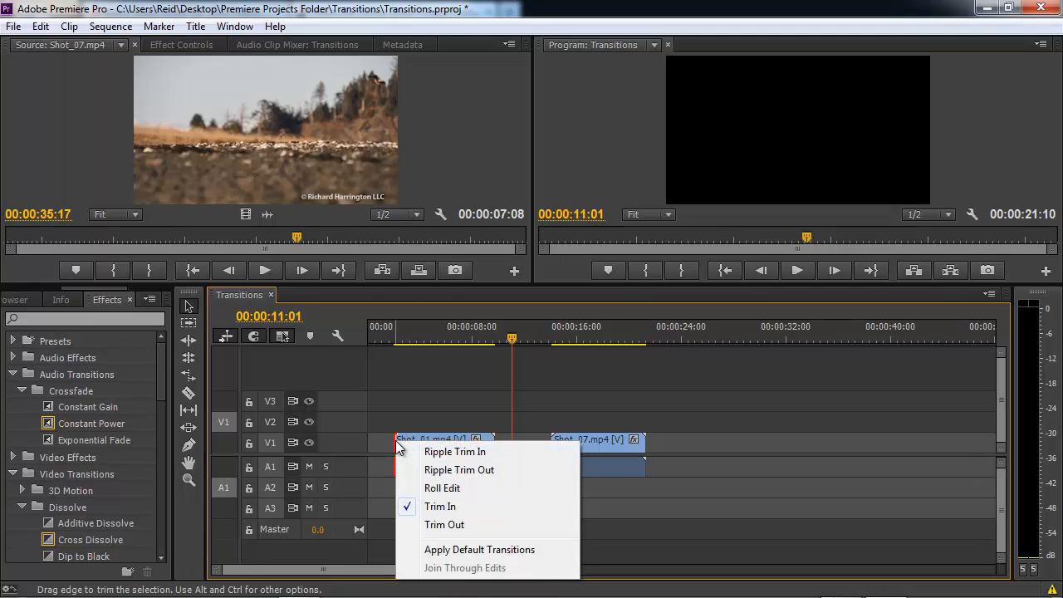
left_click(437, 549)
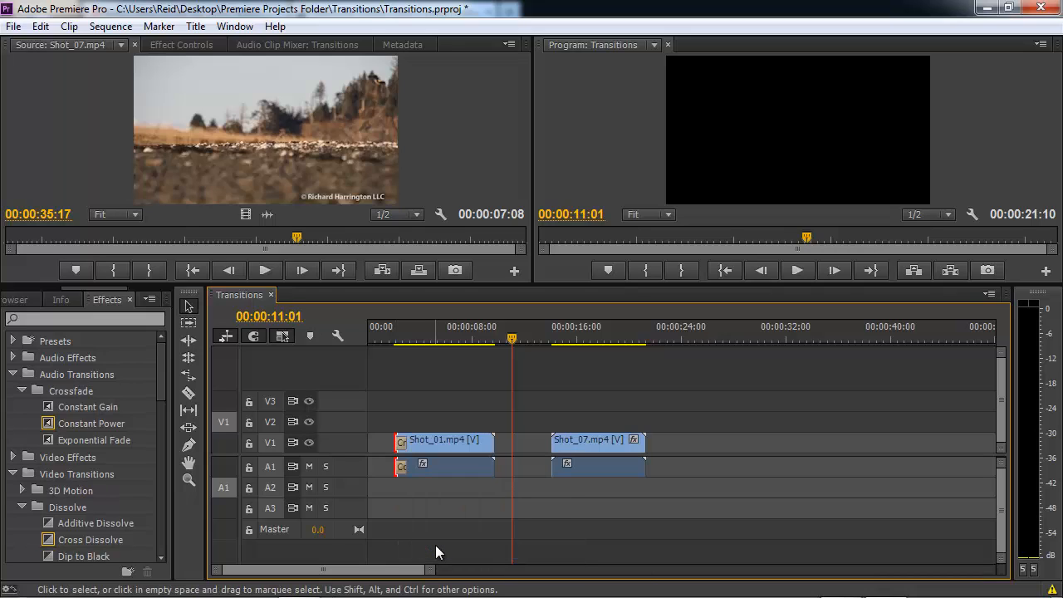
left_click(442, 446)
left_click(429, 402)
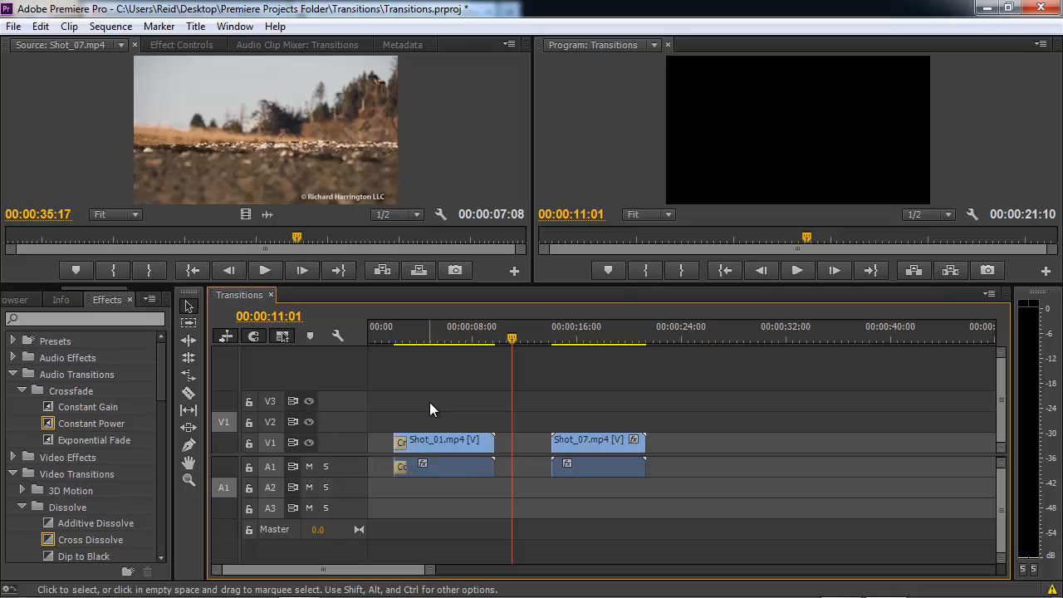
left_click(380, 330)
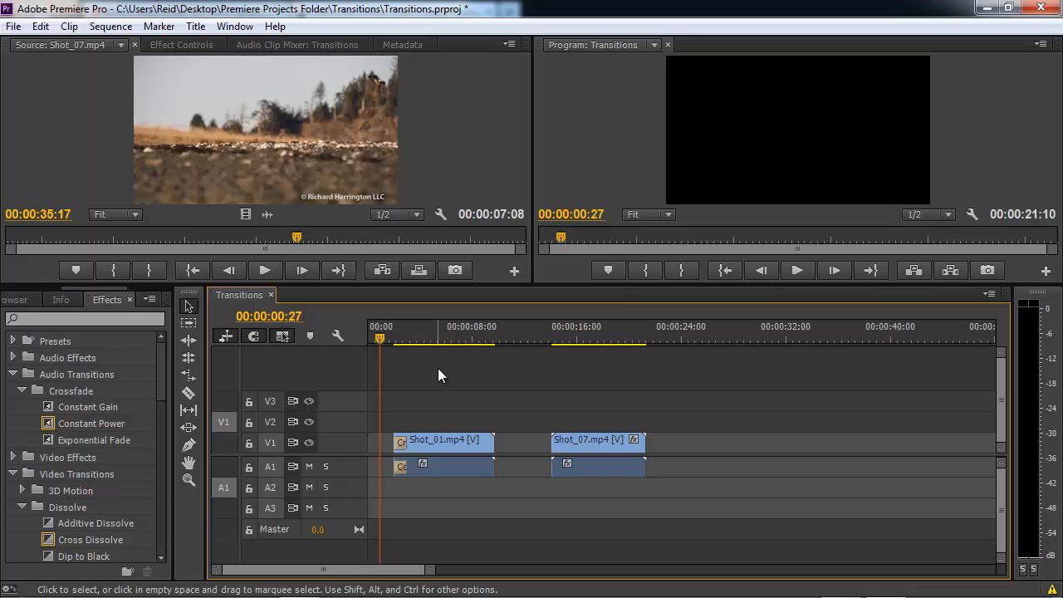
key("space")
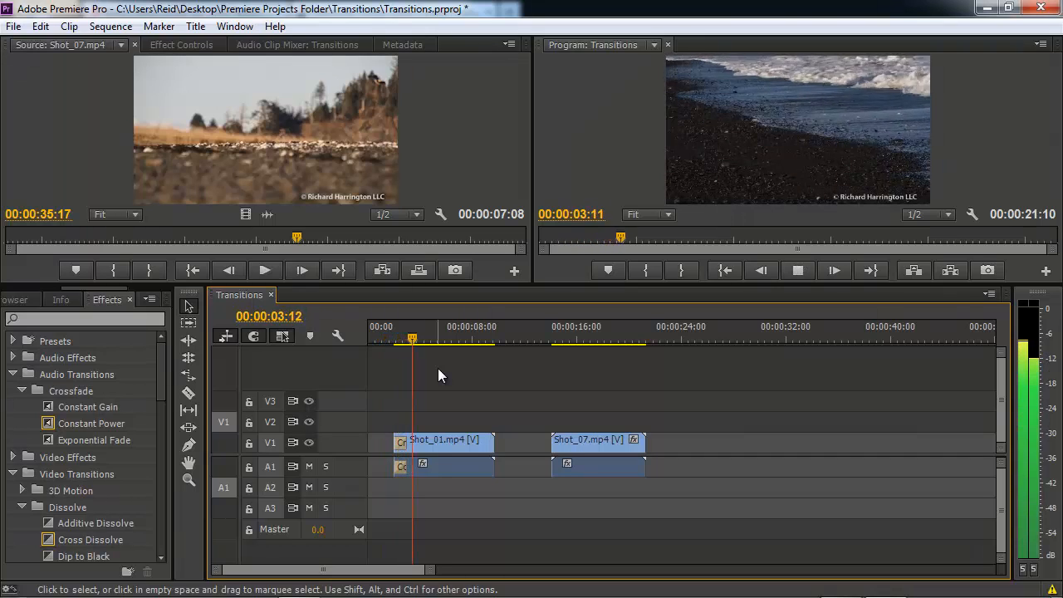
key("space")
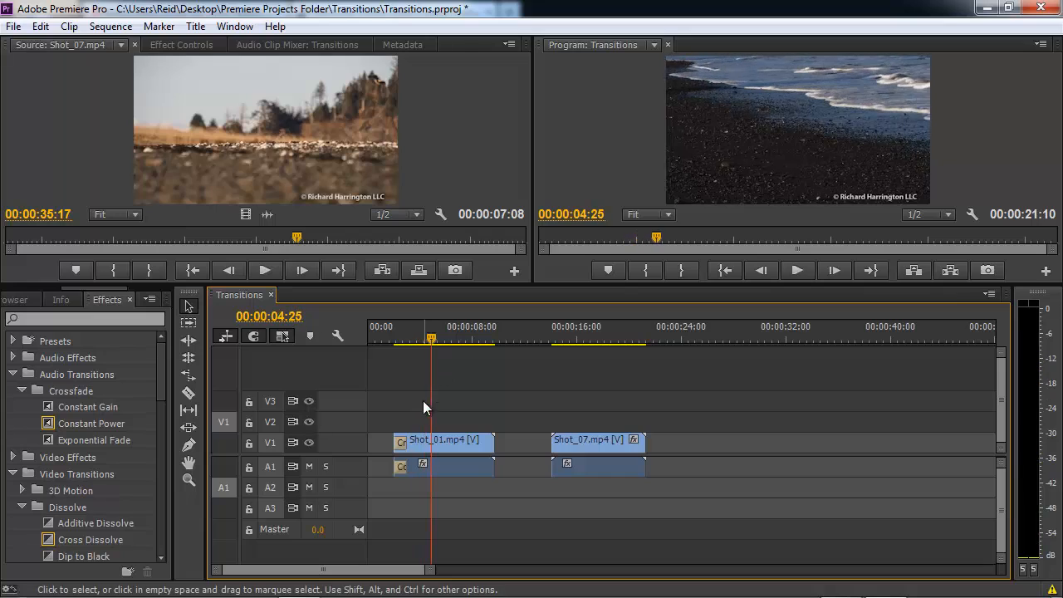
left_click(398, 447)
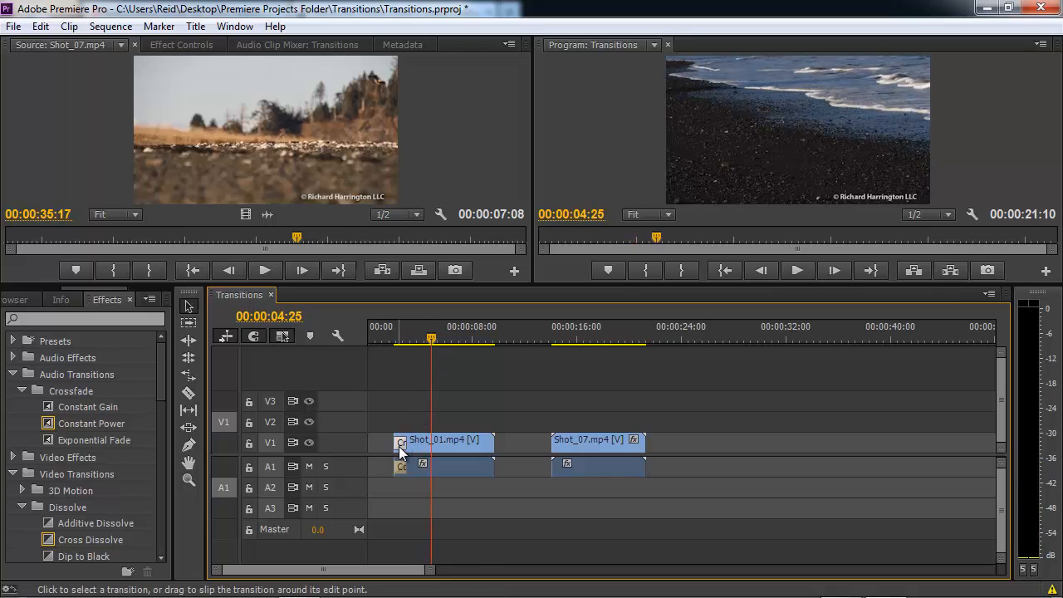
key("Delete")
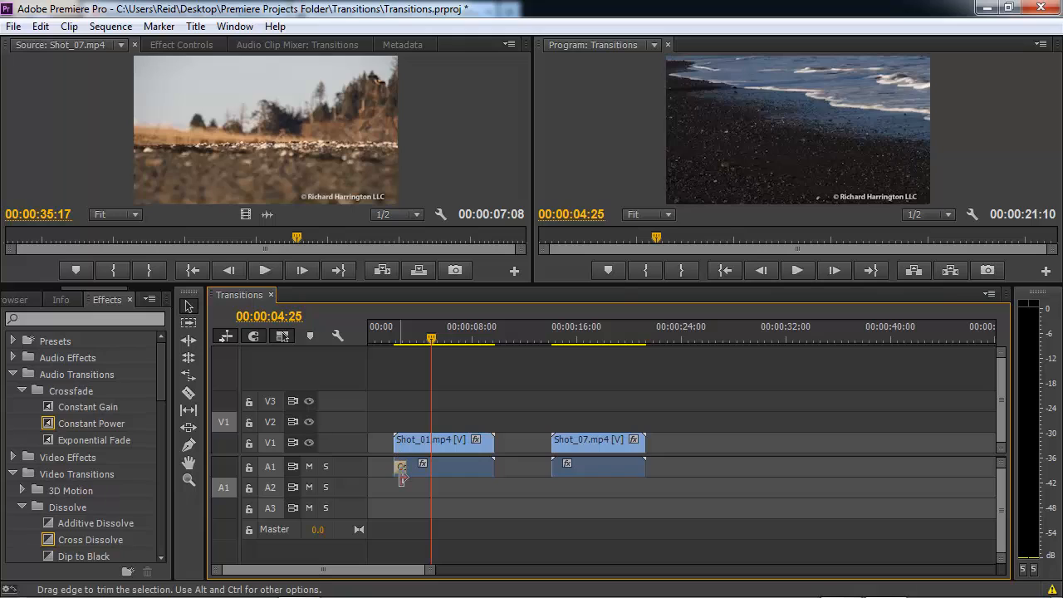
left_click(402, 470)
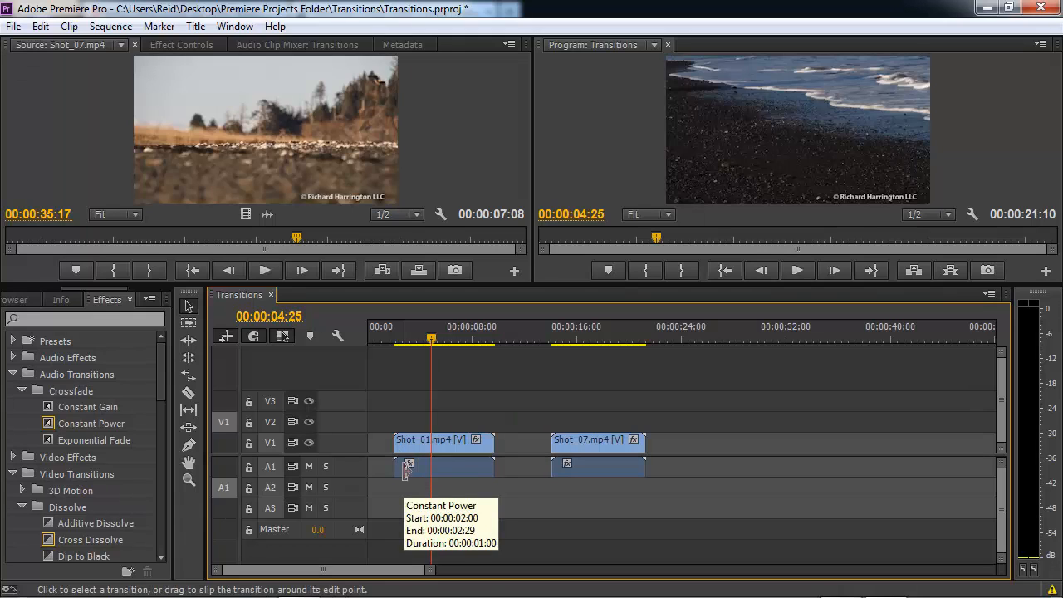
key("Delete")
left_click(392, 335)
left_click_drag(380, 329, 365, 334)
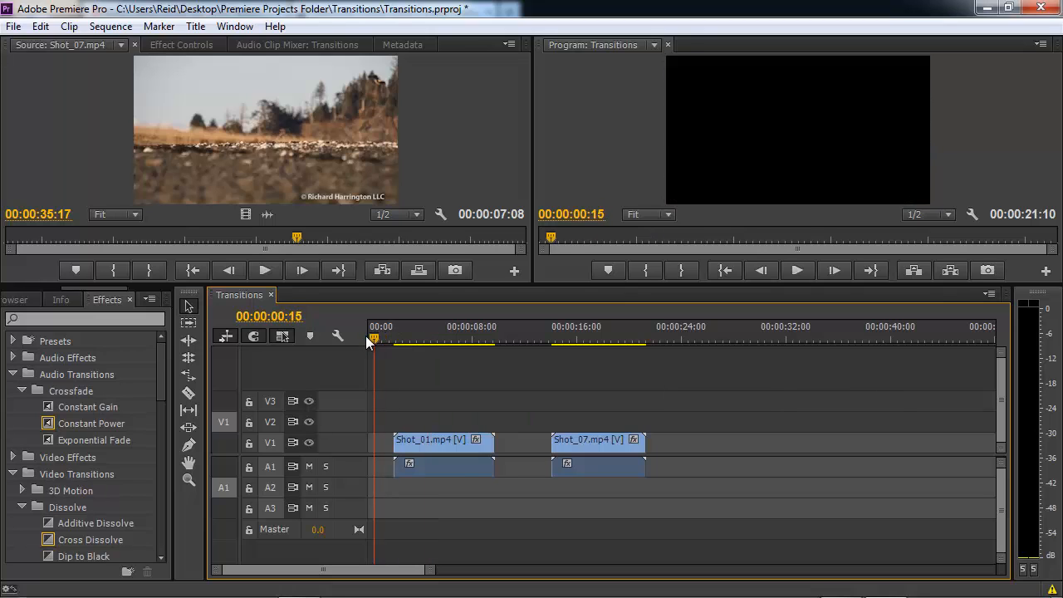
key("space")
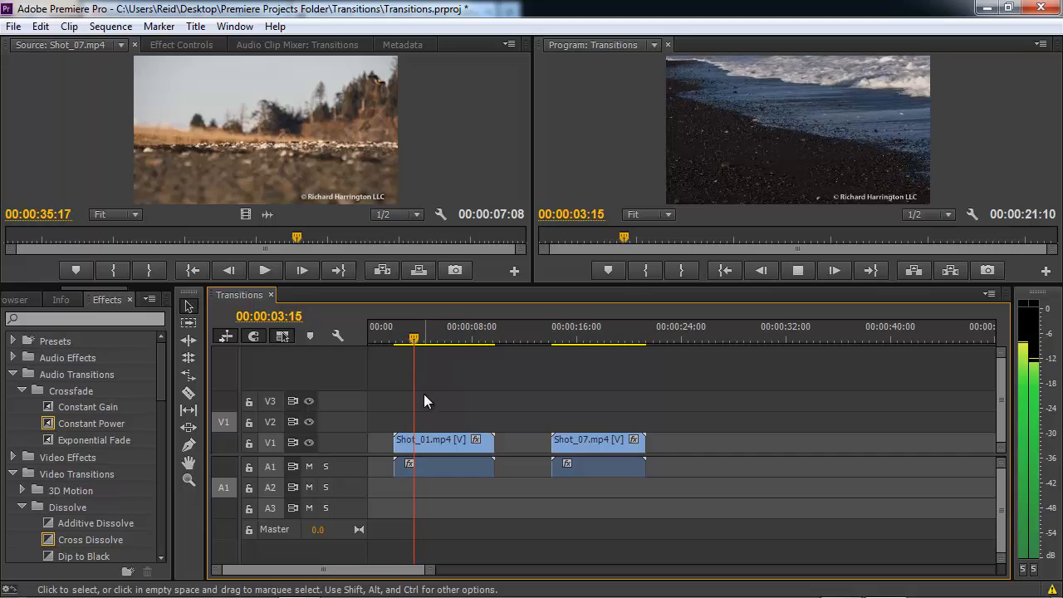
key("space")
left_click(394, 441)
right_click(394, 440)
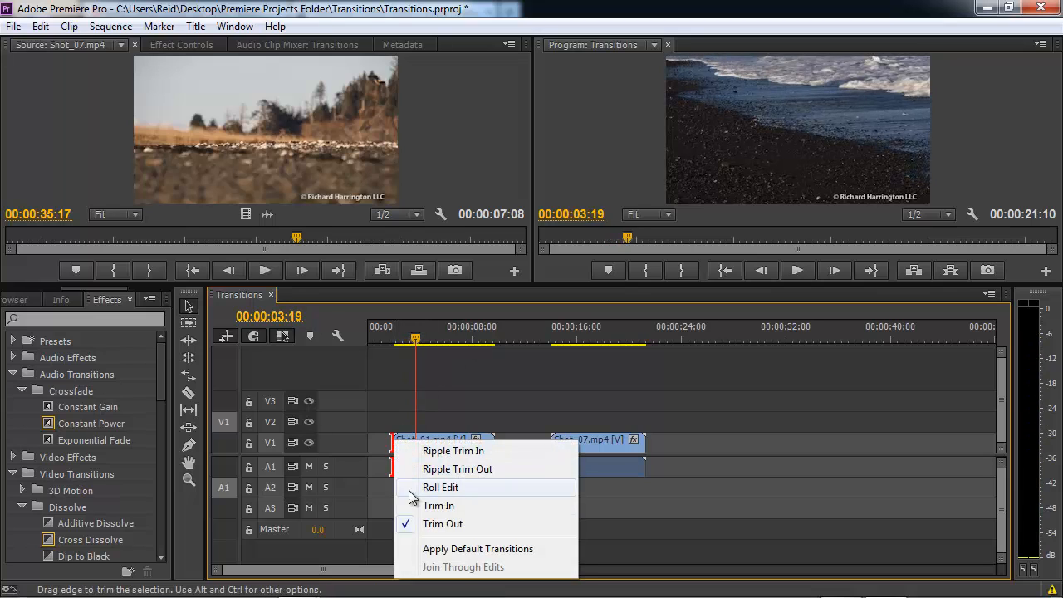
left_click(448, 549)
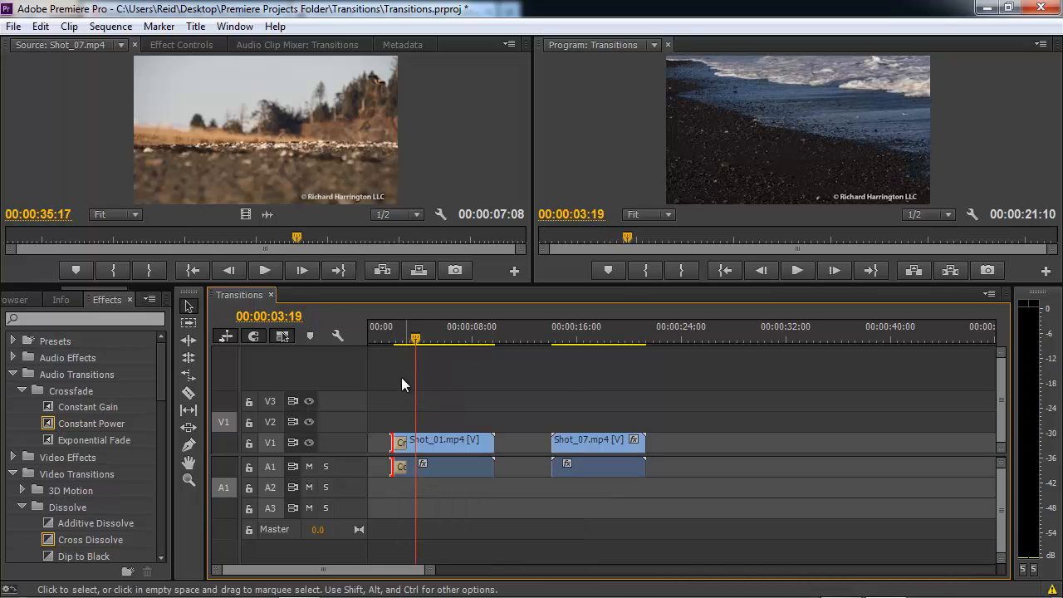
left_click(375, 325)
key("space")
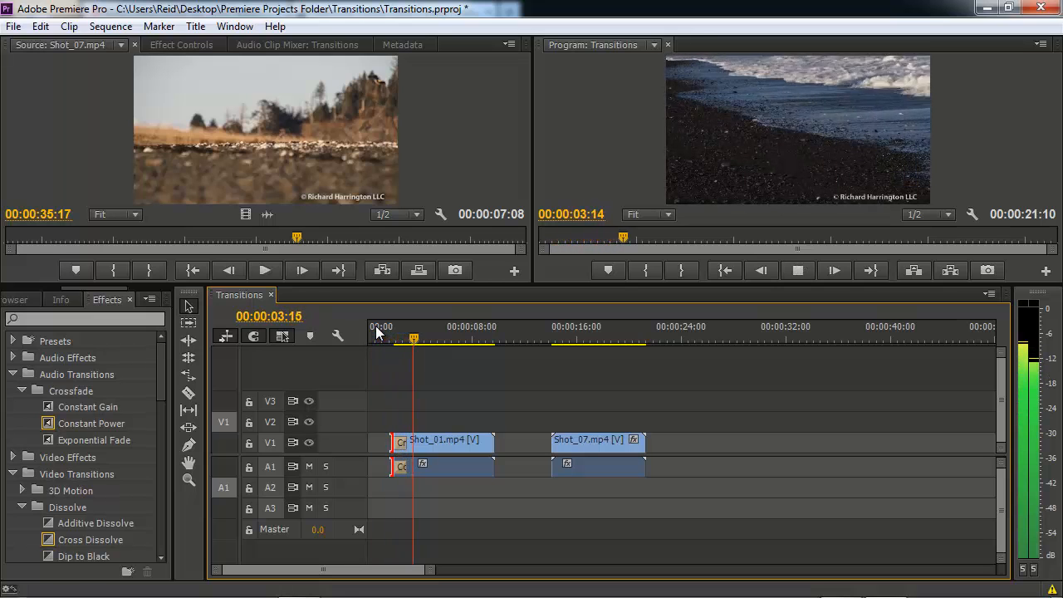
key("space")
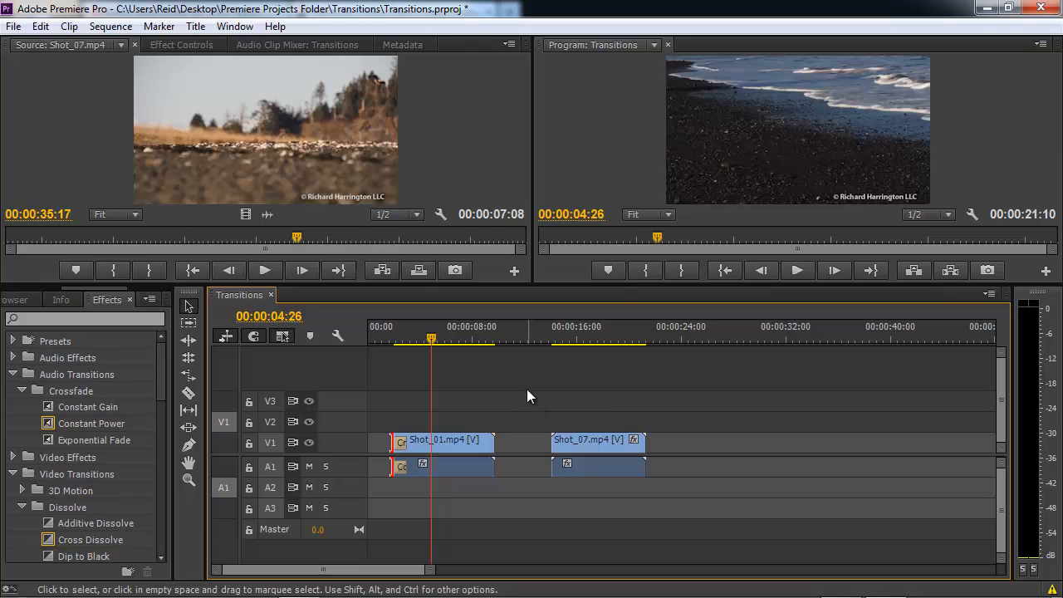
left_click(376, 335)
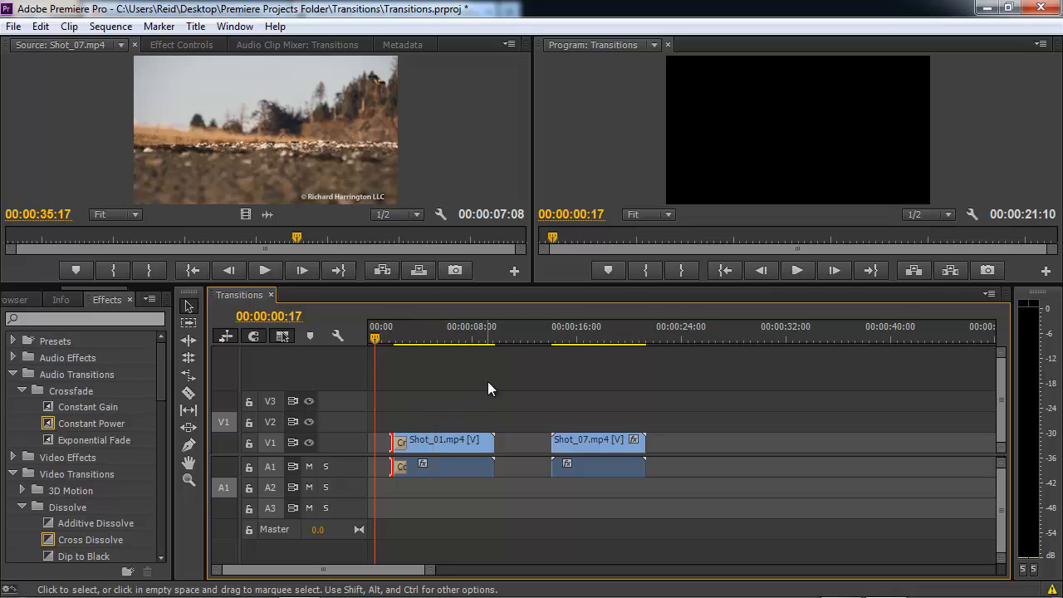
key("space")
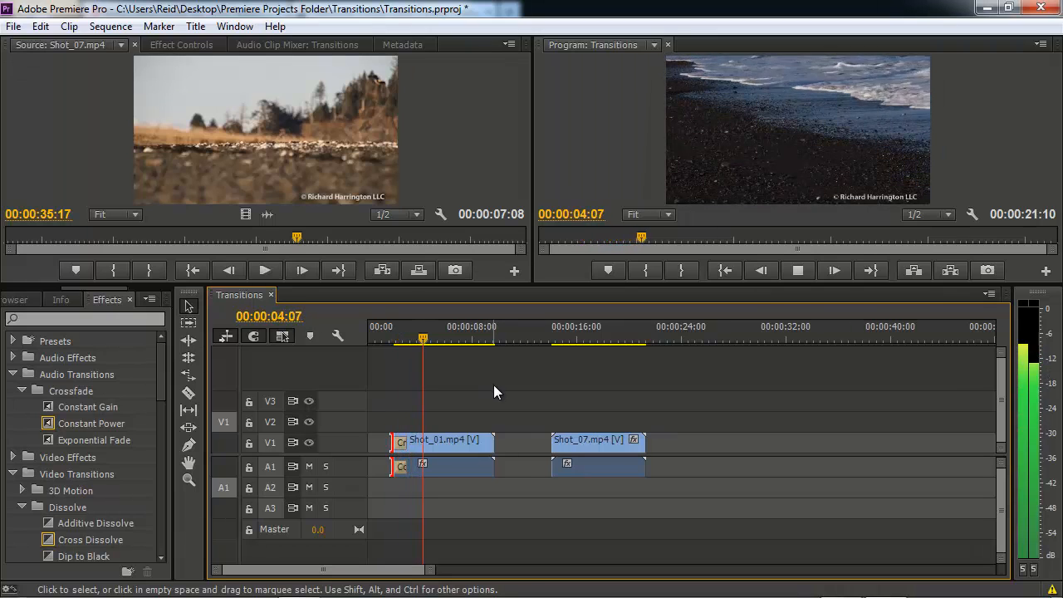
key("space")
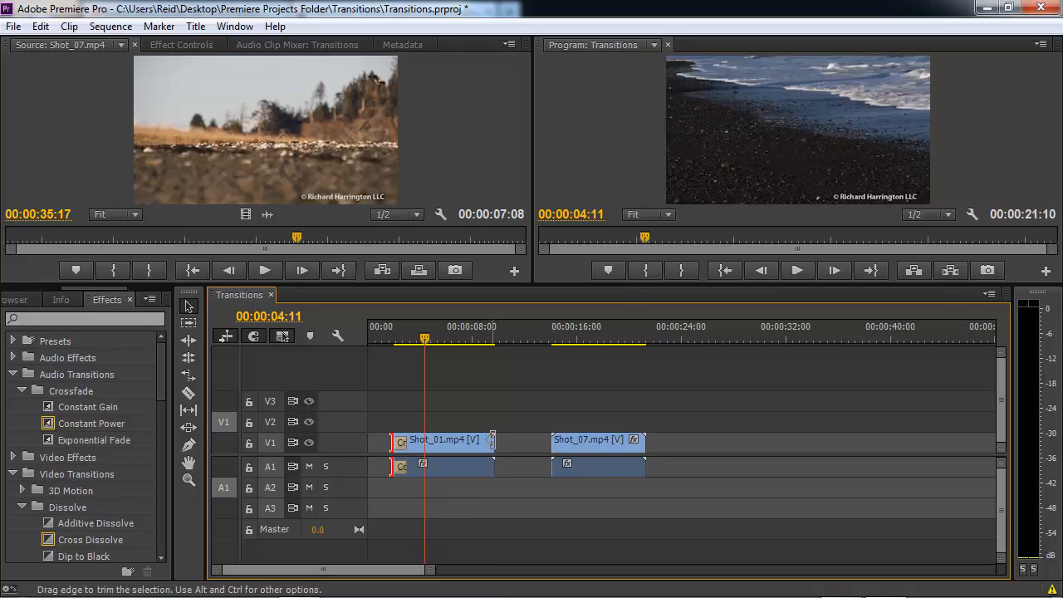
Apply default transitions at Shot_01's end and play through them from about 7 seconds.
right_click(491, 440)
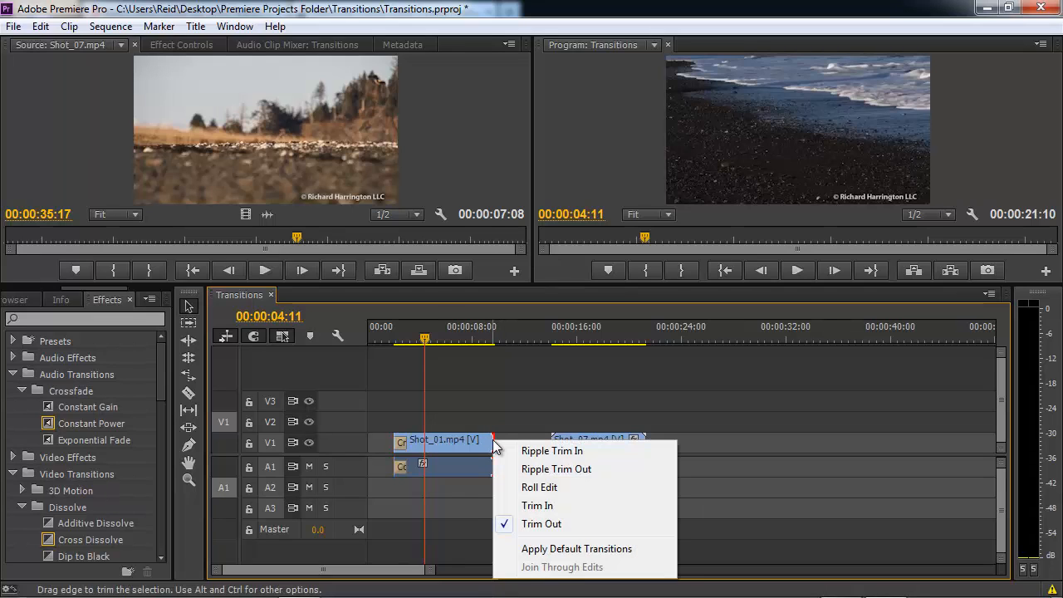
left_click(552, 549)
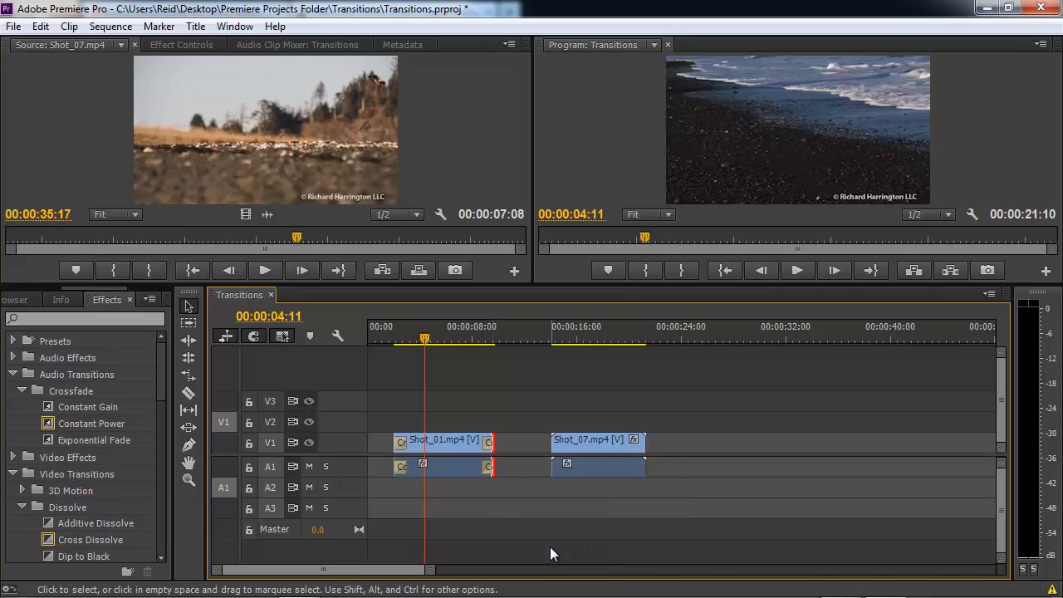
left_click(465, 336)
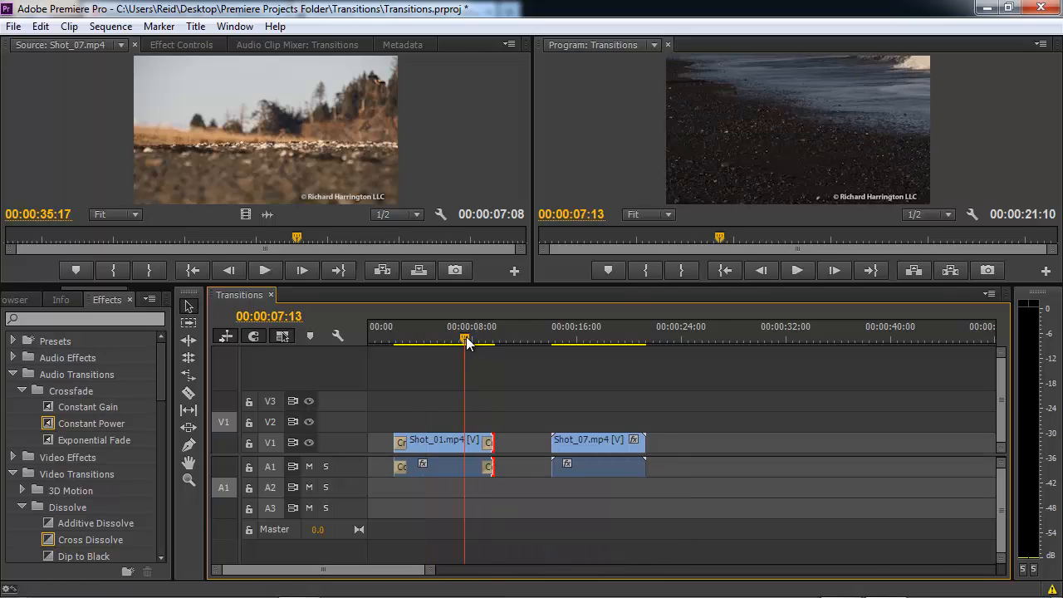
key("space")
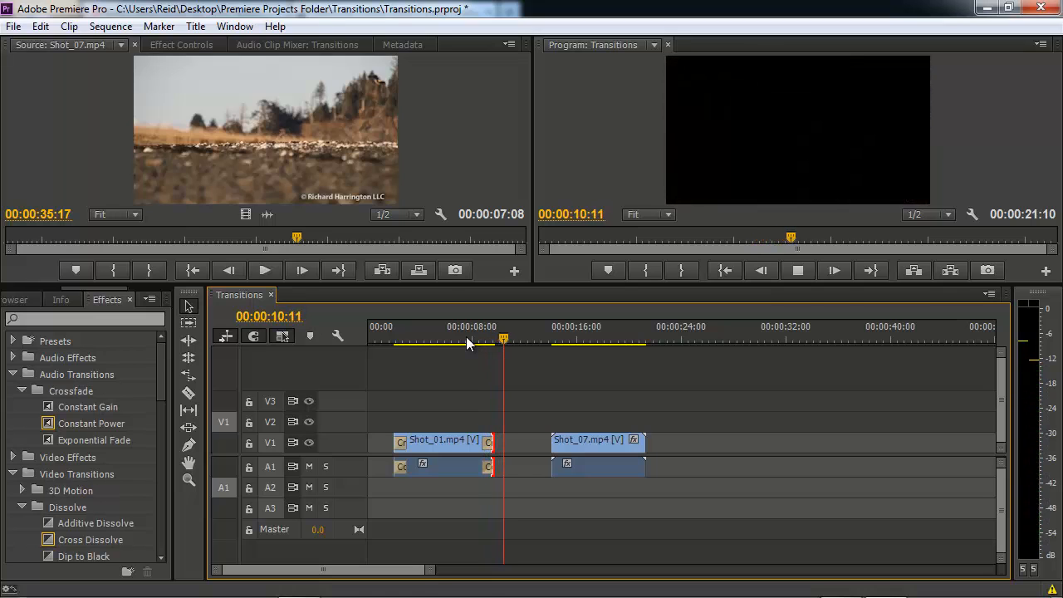
key("space")
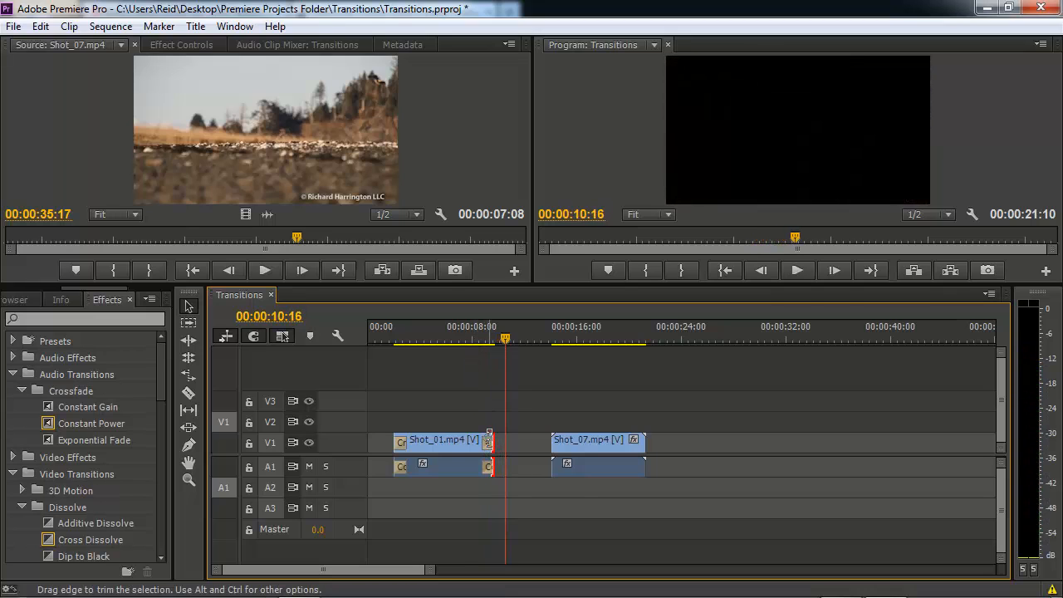
Undo those end transitions, replay from 00:00:06:15, then reapply them and play back the result.
key("ctrl+z")
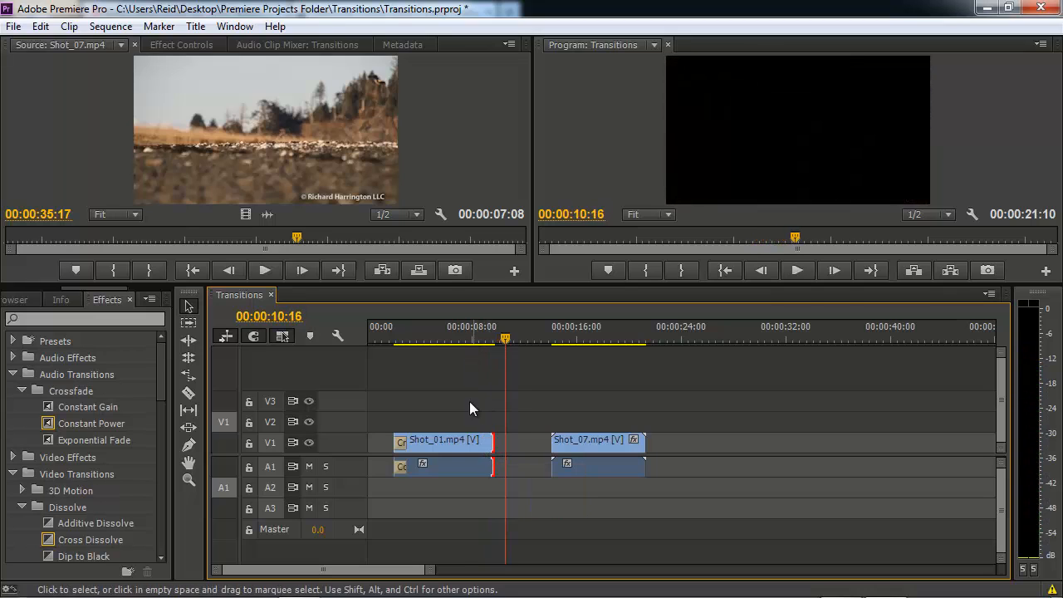
left_click(453, 336)
key("space")
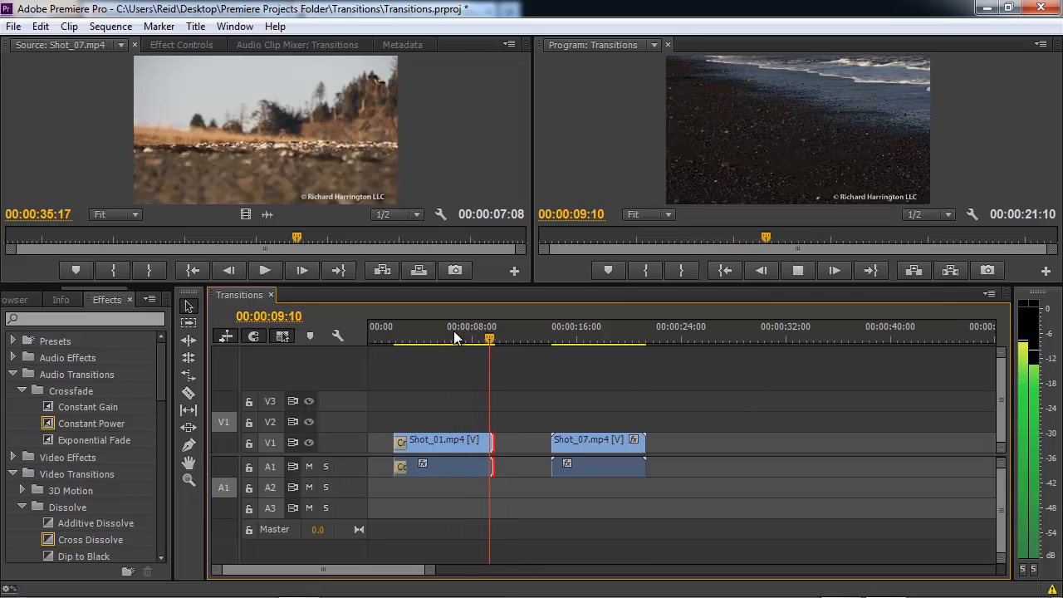
key("space")
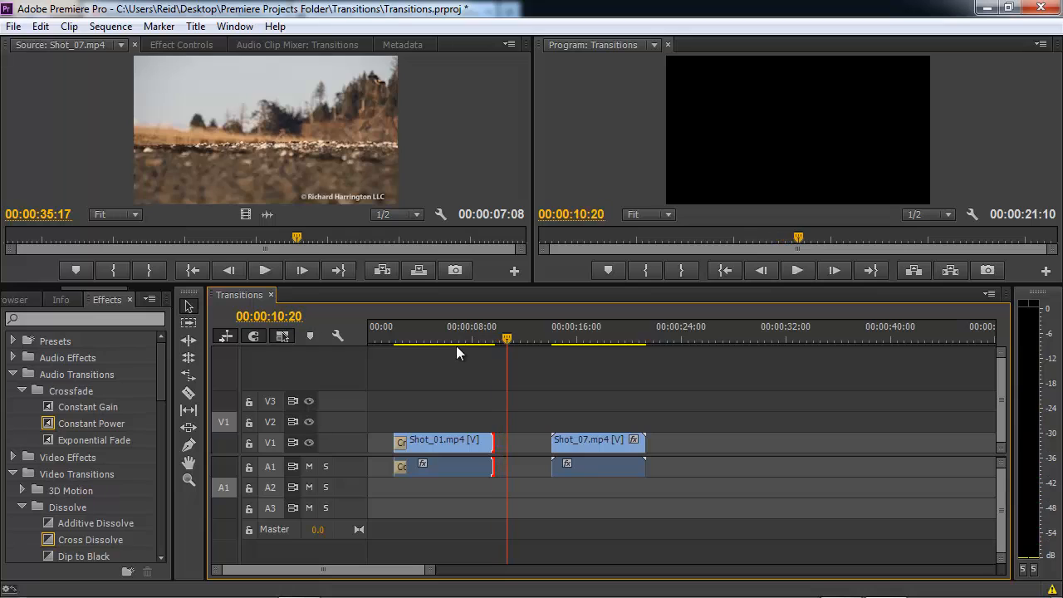
right_click(492, 444)
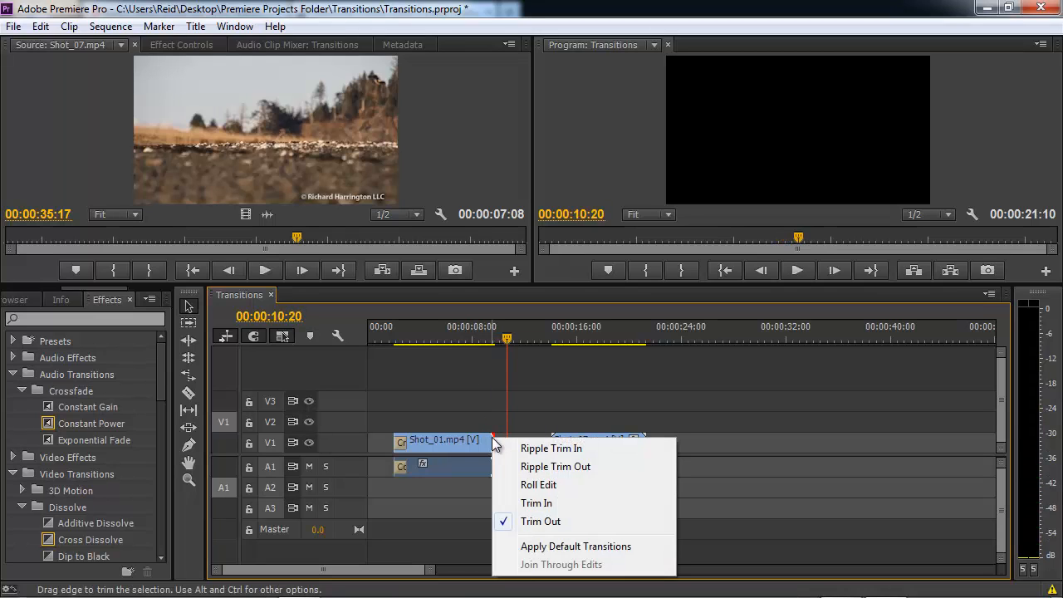
left_click(512, 544)
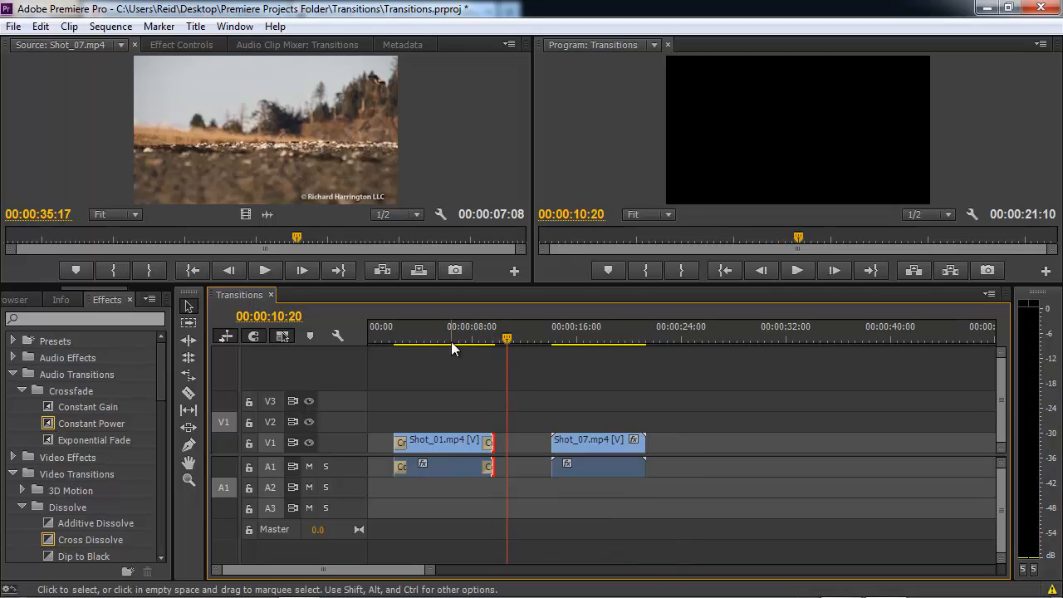
left_click(461, 331)
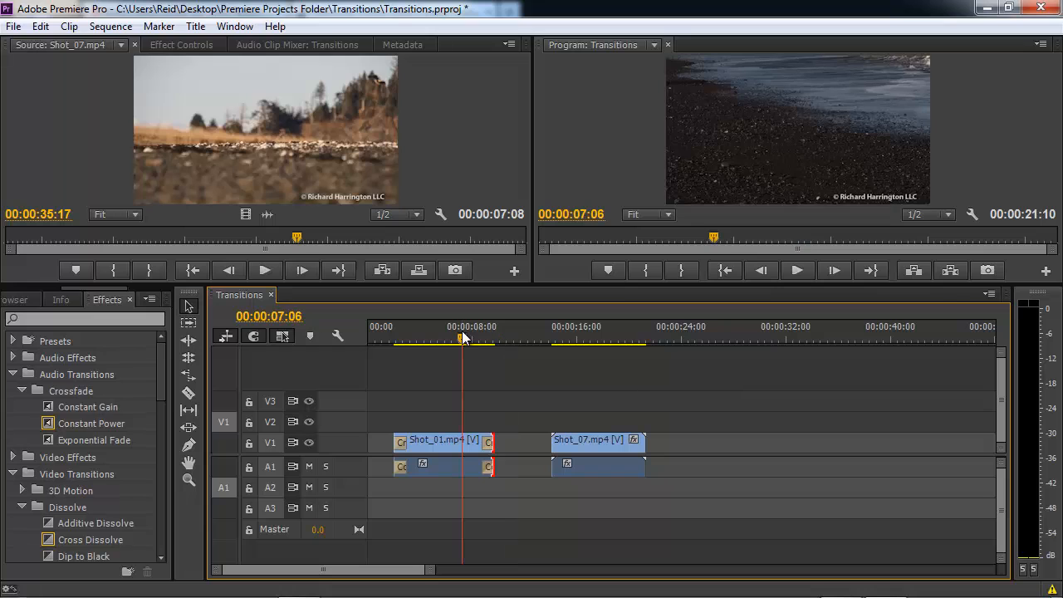
key("space")
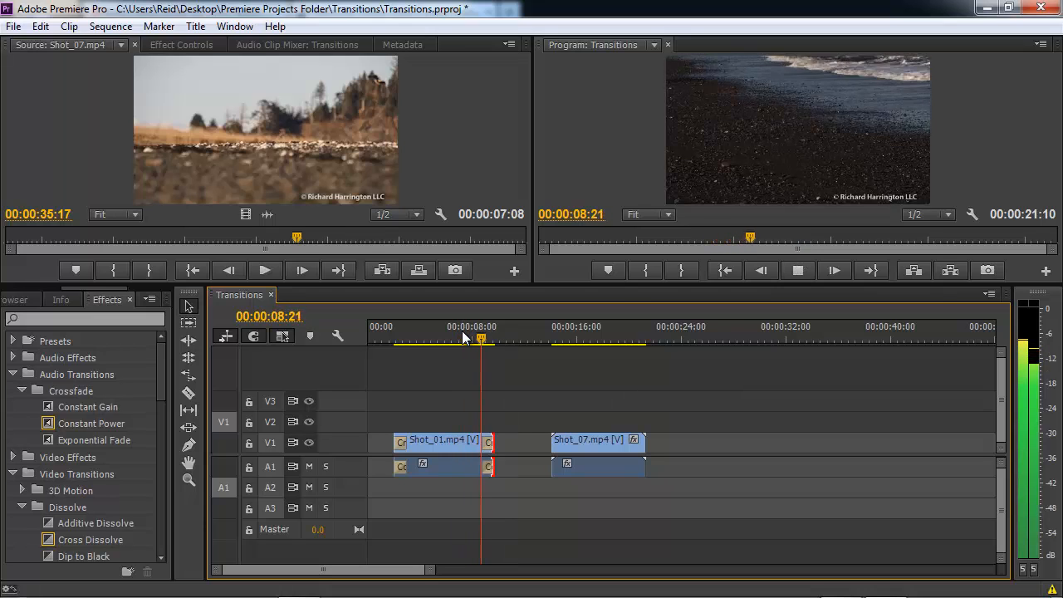
key("space")
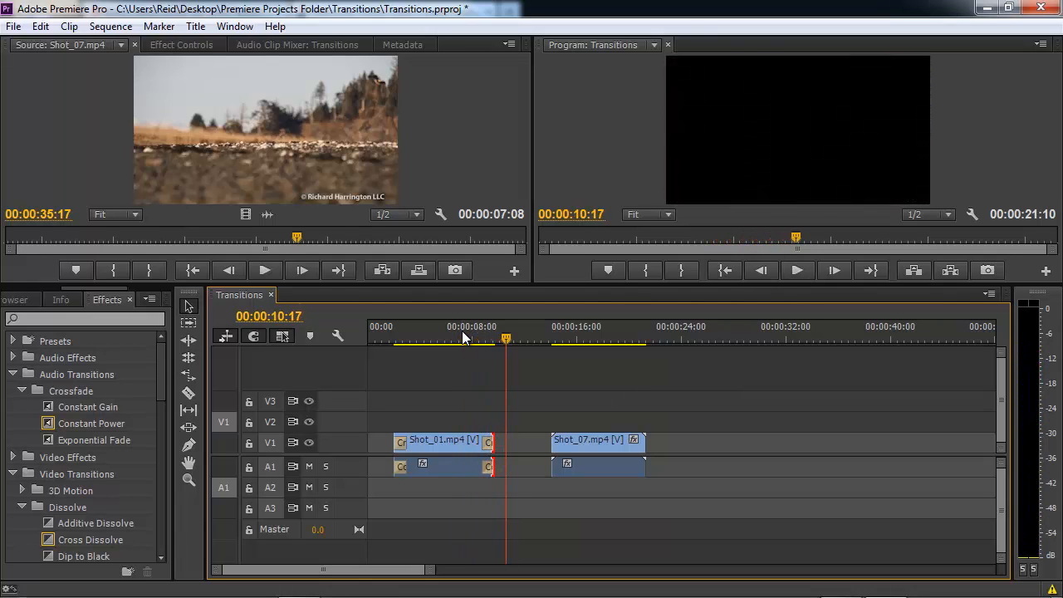
Delete the video and audio transitions at both the start and end of Shot_01.
left_click(400, 443)
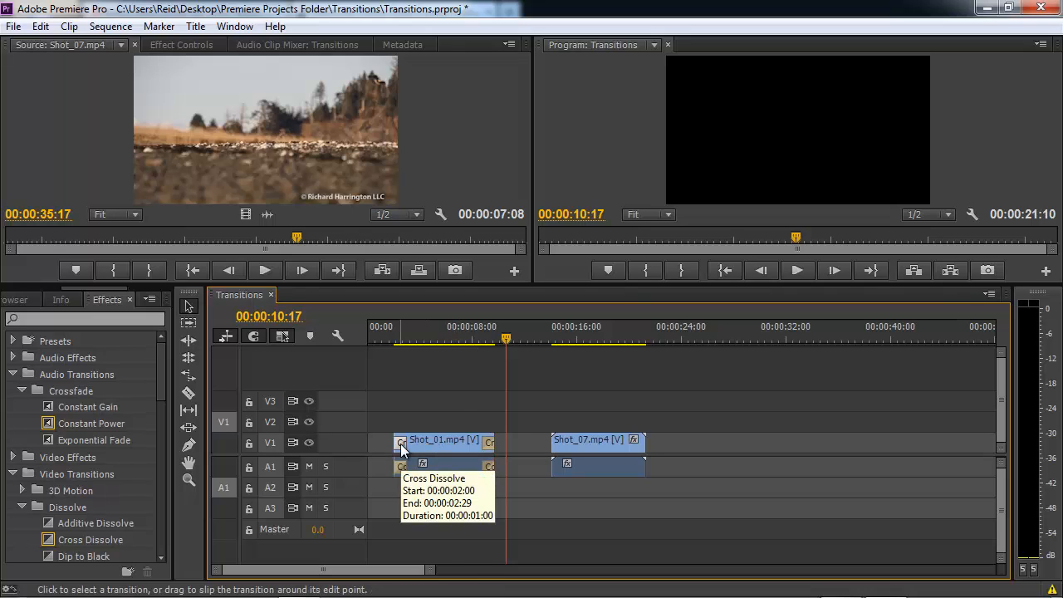
key("Delete")
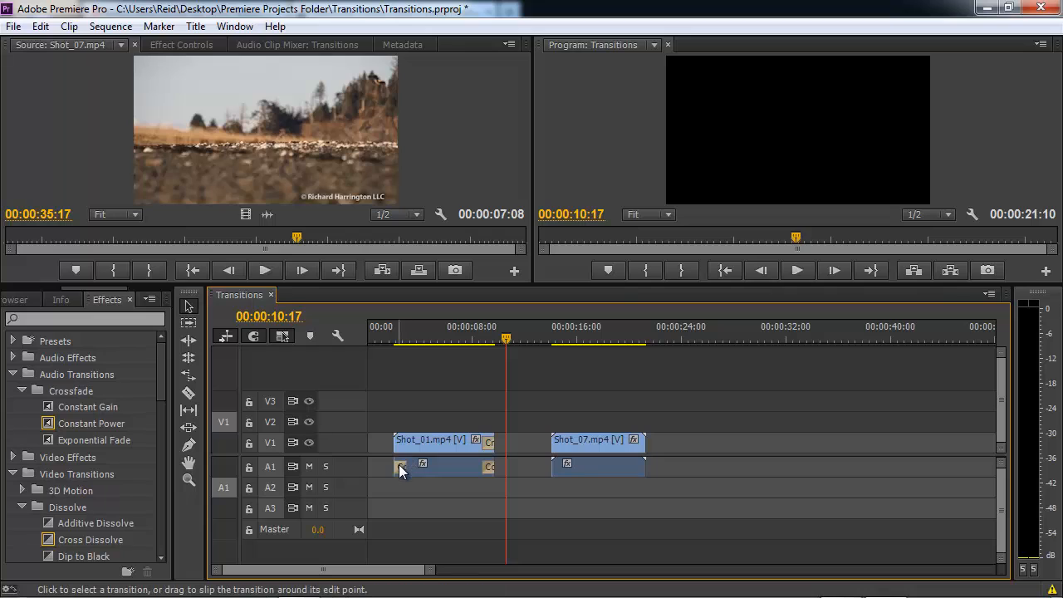
left_click(398, 466)
key("Delete")
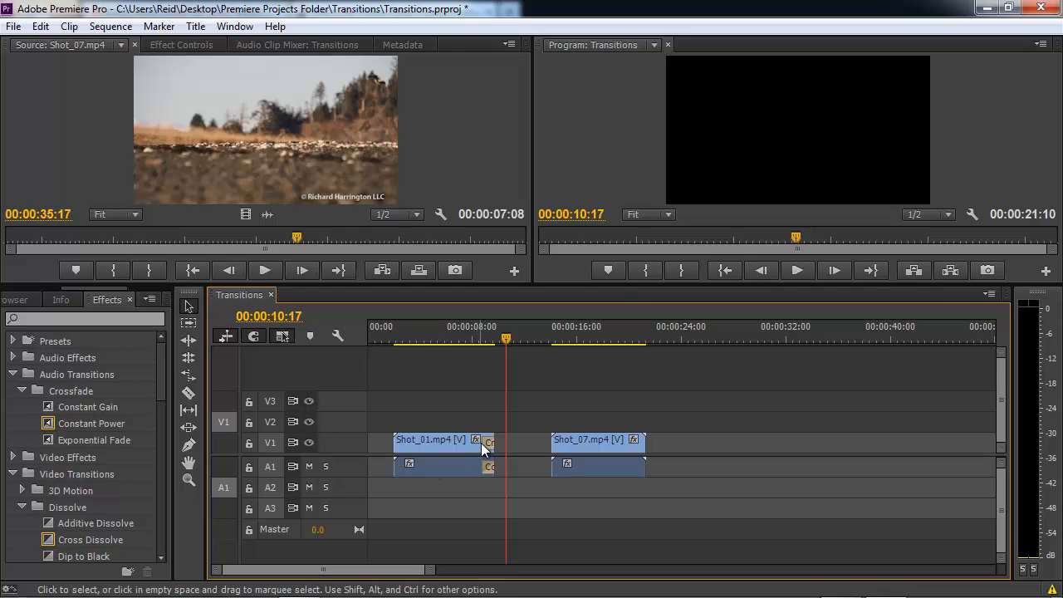
left_click(489, 444)
key("Delete")
left_click(490, 470)
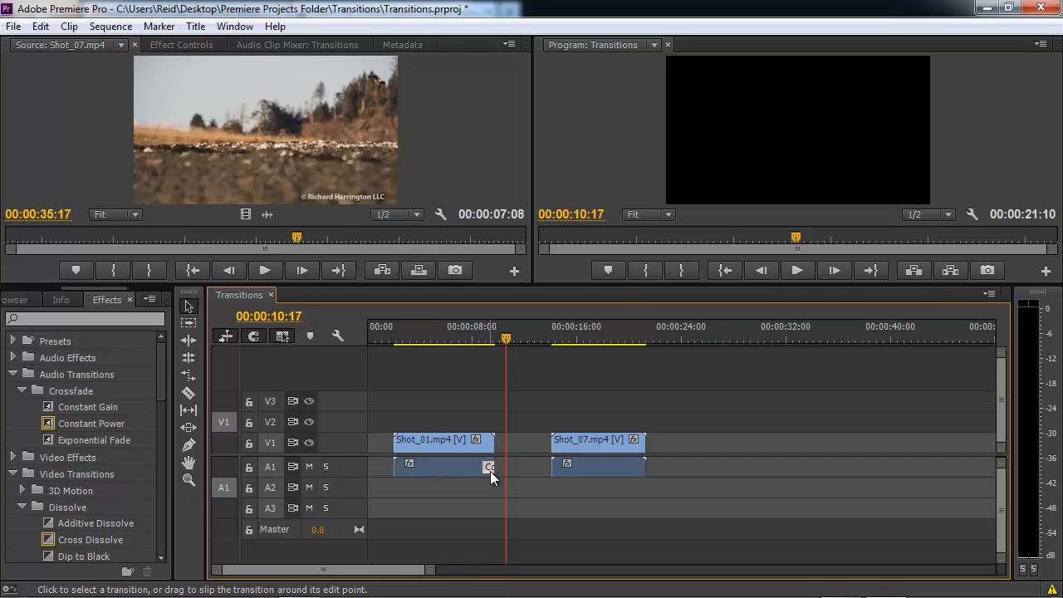
key("Delete")
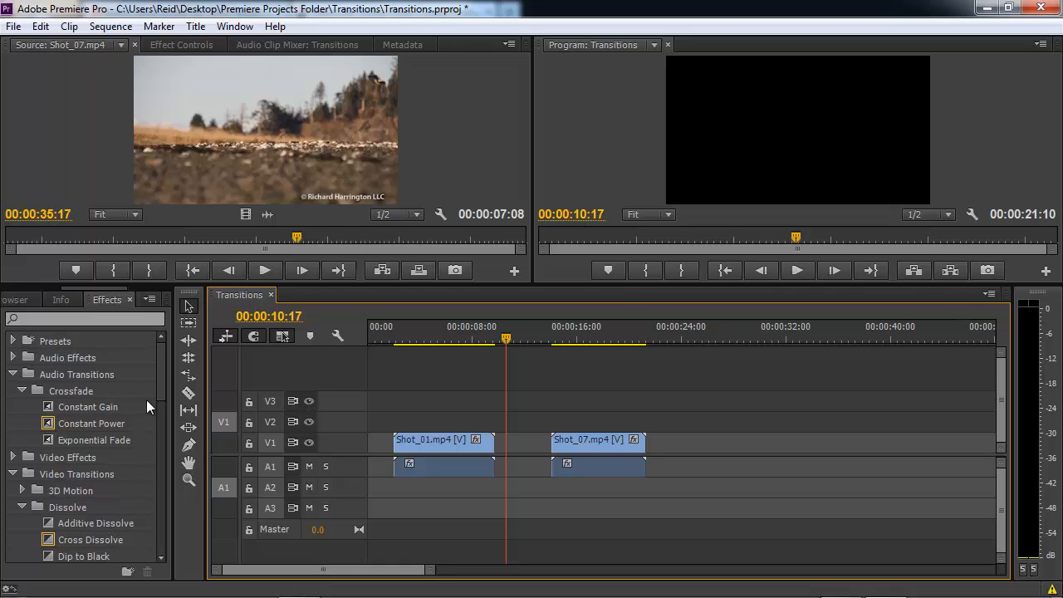
Set Cross Stretch as the default video transition and apply default transitions to Shot_01's start.
left_click_drag(162, 380, 171, 461)
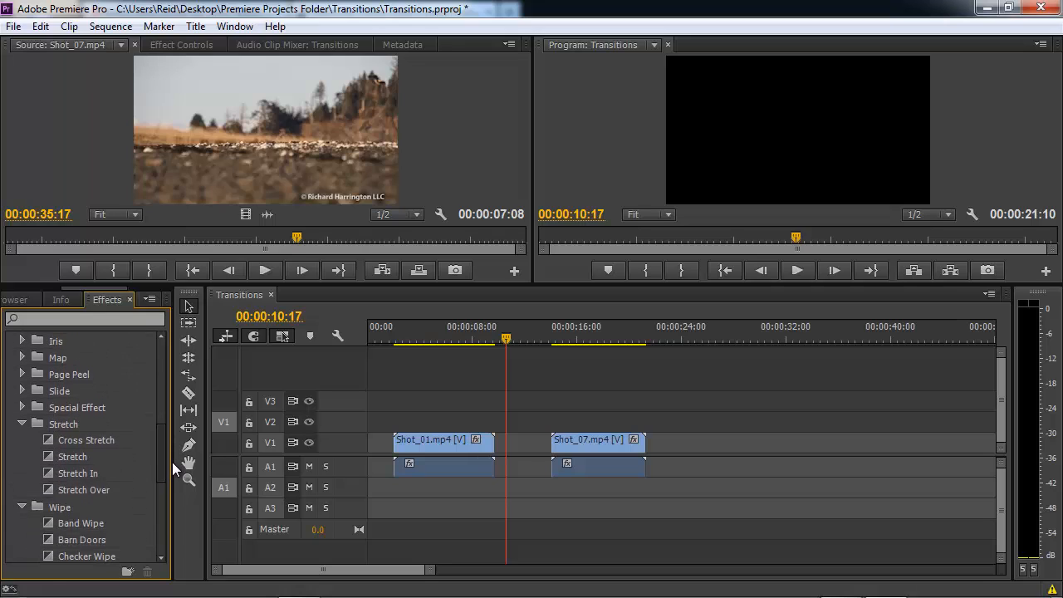
right_click(50, 438)
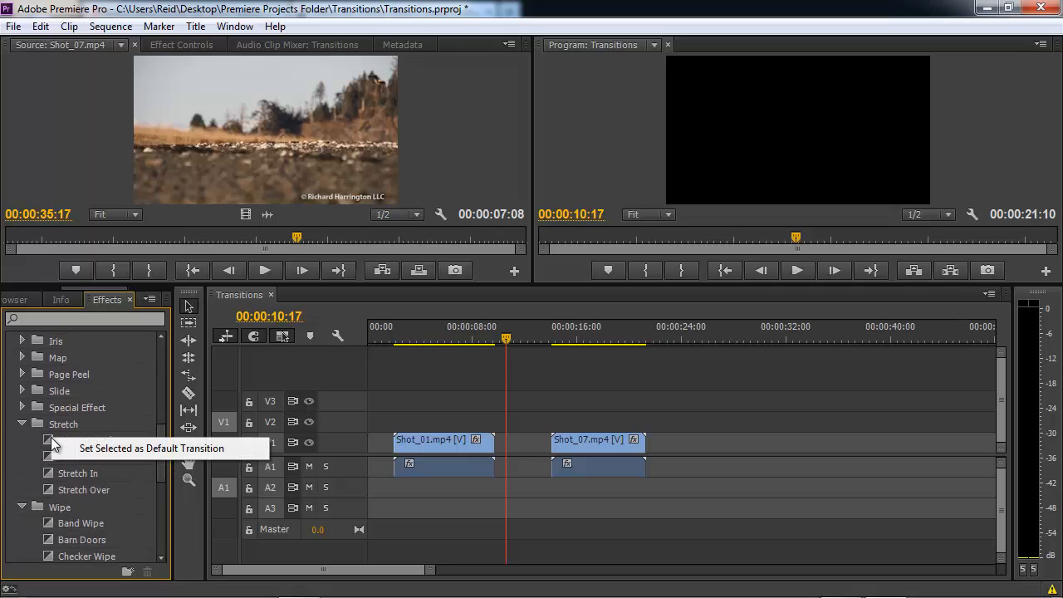
left_click(97, 450)
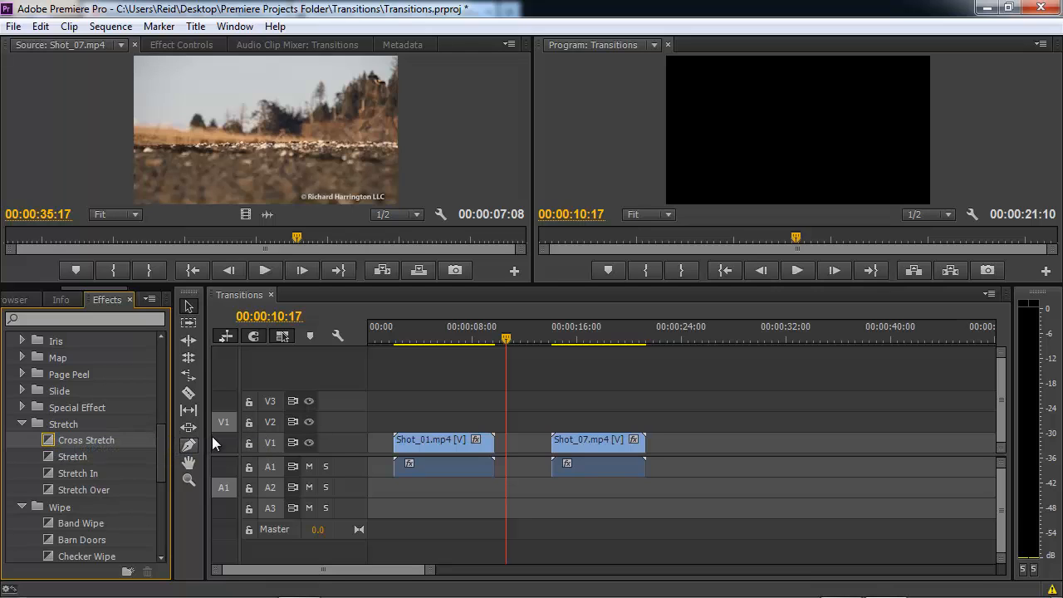
right_click(393, 439)
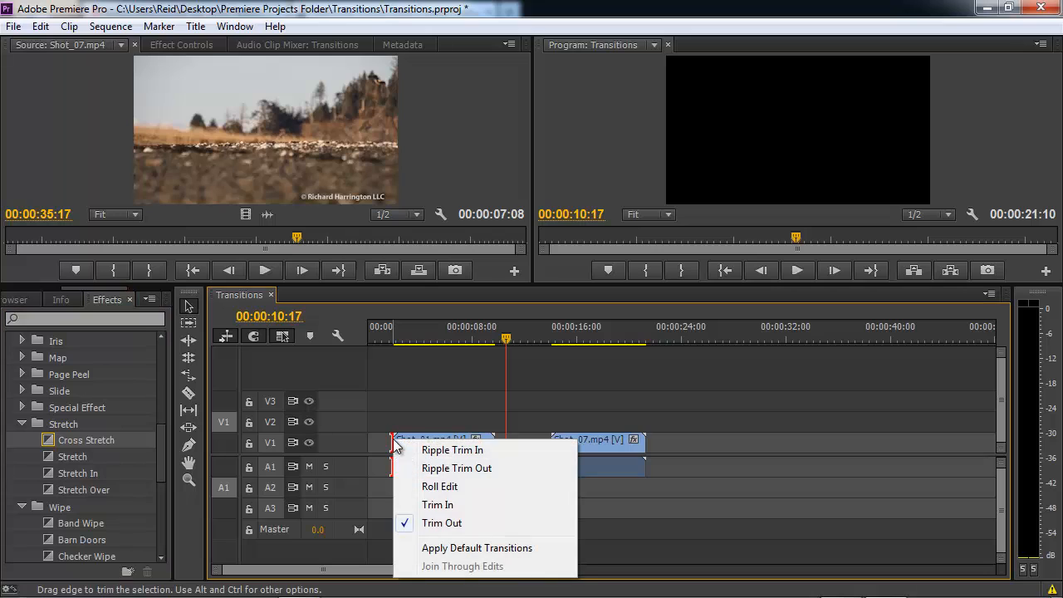
left_click(407, 547)
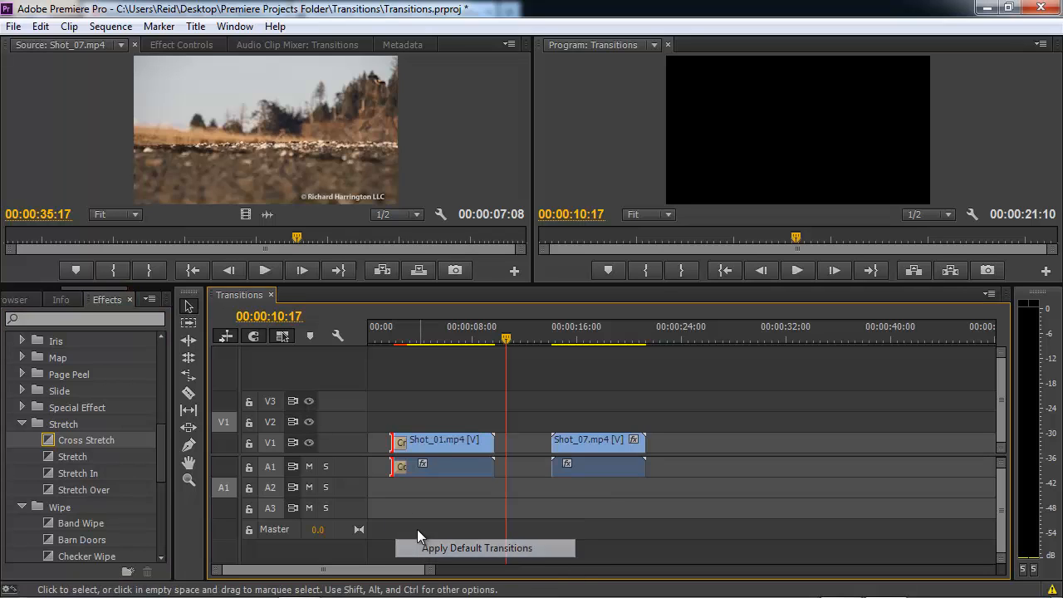
Play the Cross Stretch opening from the sequence start, then restore Cross Dissolve as the default transition.
left_click(374, 335)
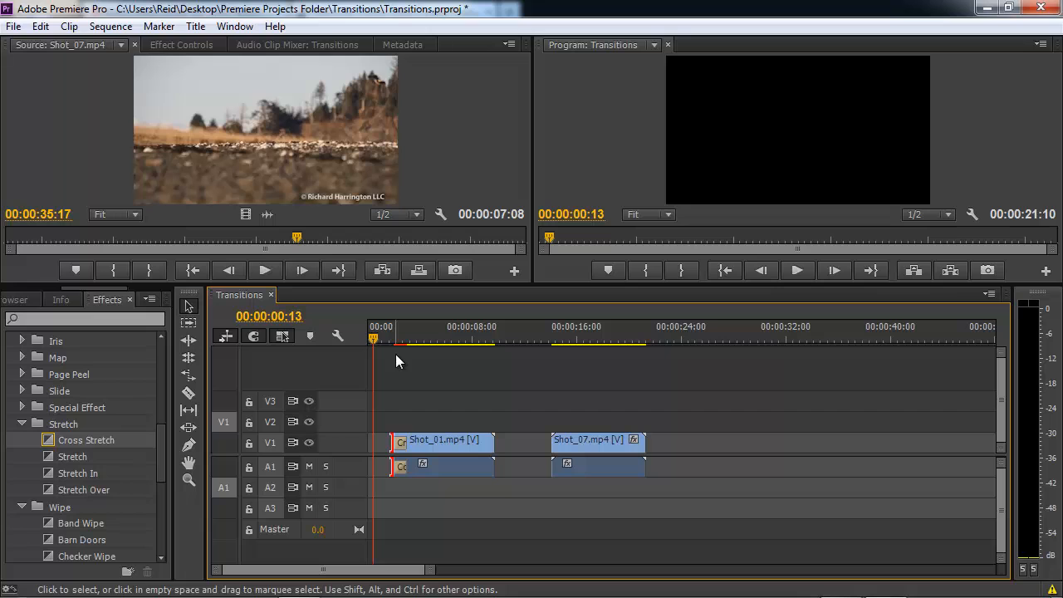
key("space")
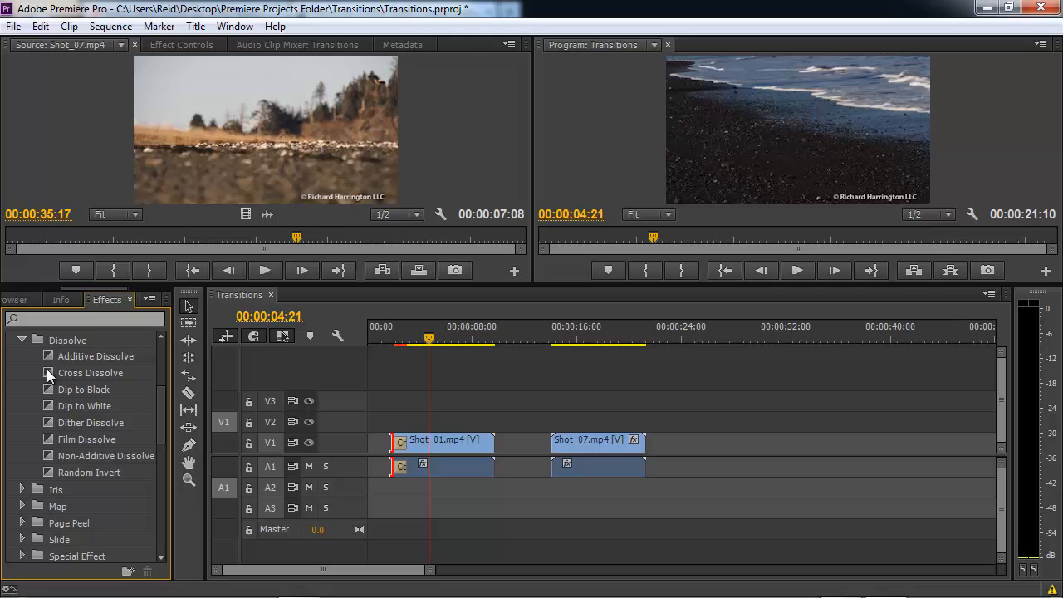
right_click(47, 370)
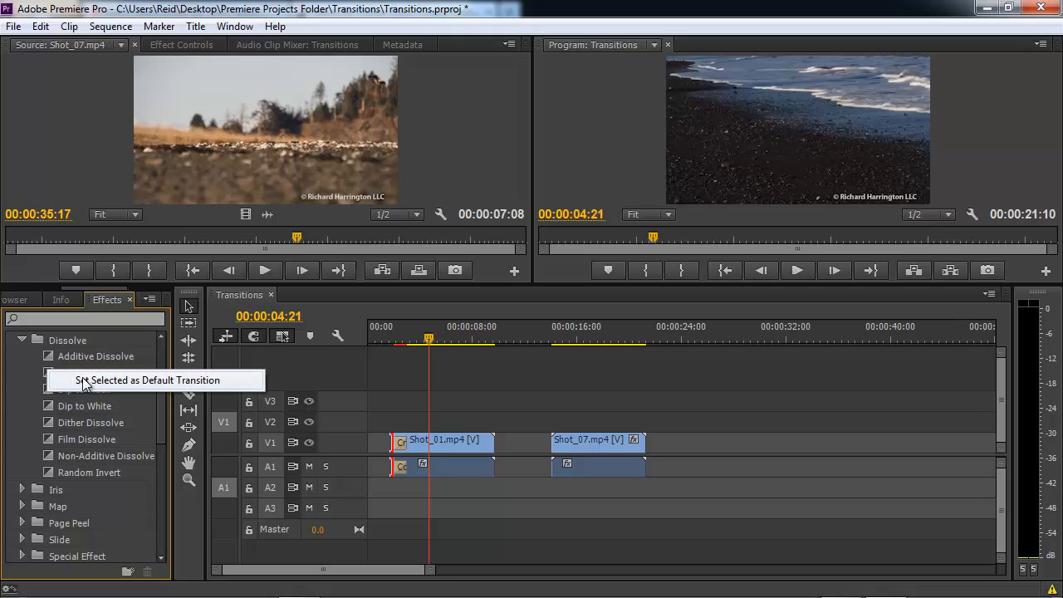
left_click(83, 381)
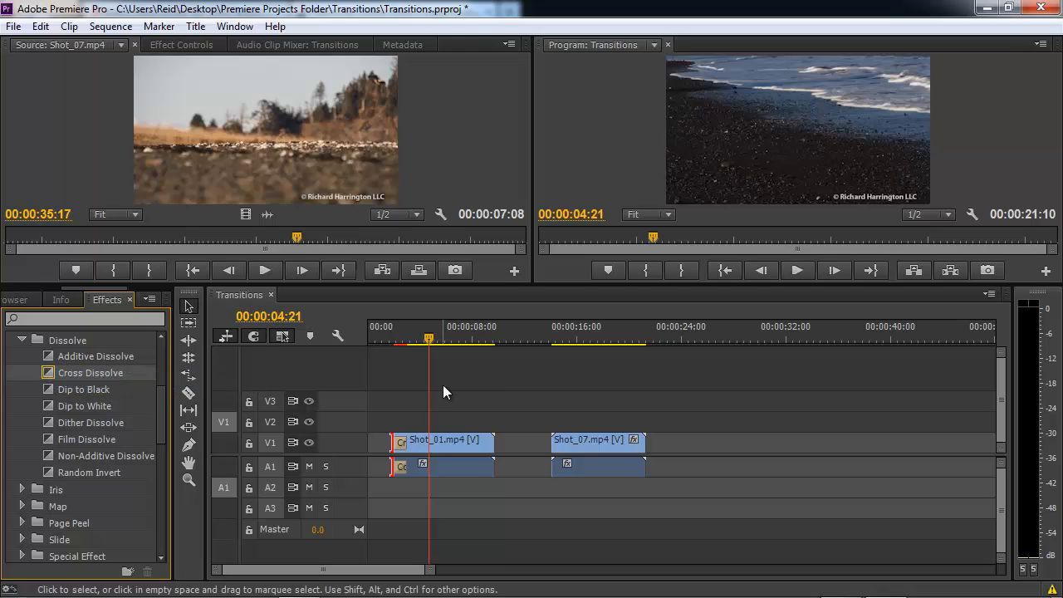
Delete Shot_01's head transition, snap Shot_07 against Shot_01's end, and play across the cut.
key("Delete")
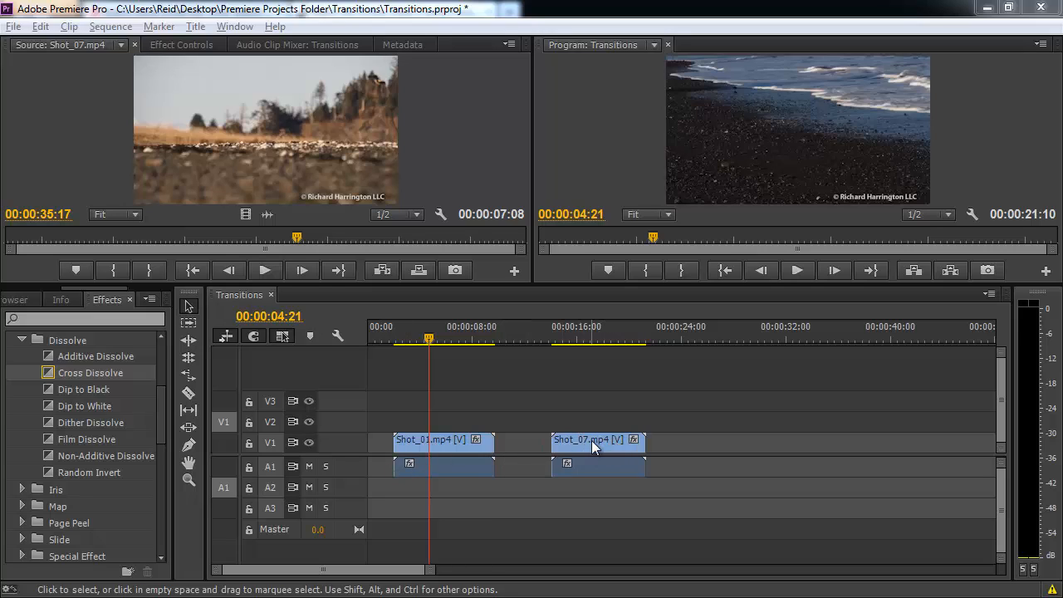
left_click_drag(591, 440, 536, 437)
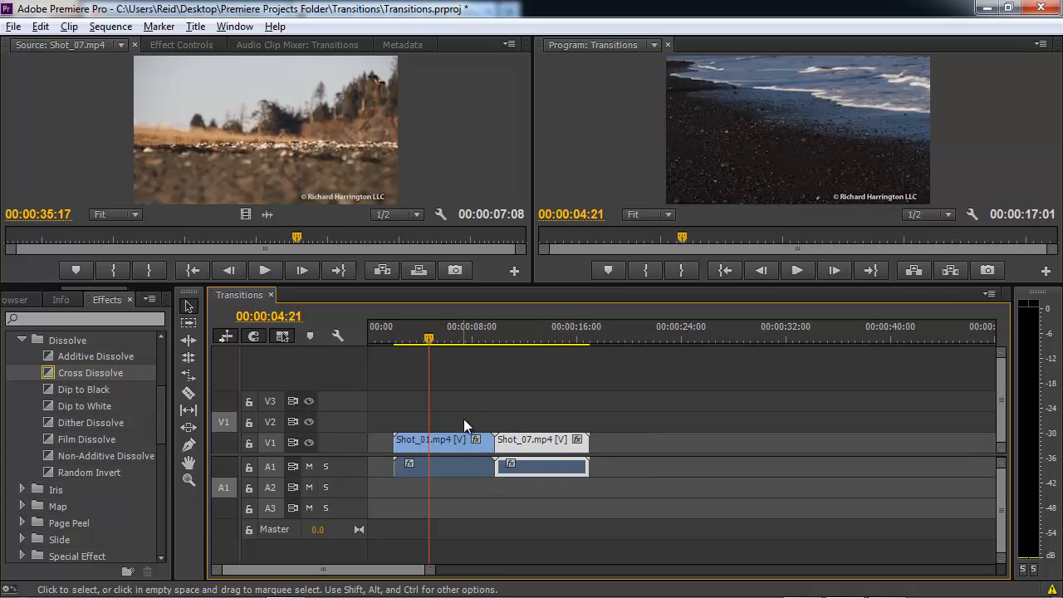
left_click(472, 328)
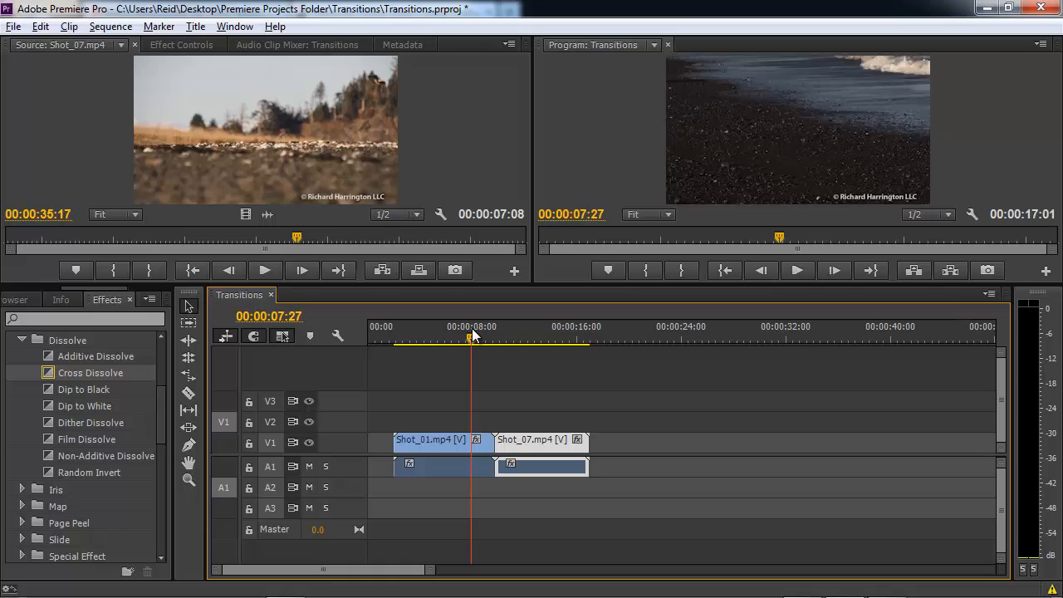
left_click_drag(472, 332, 463, 333)
key("space")
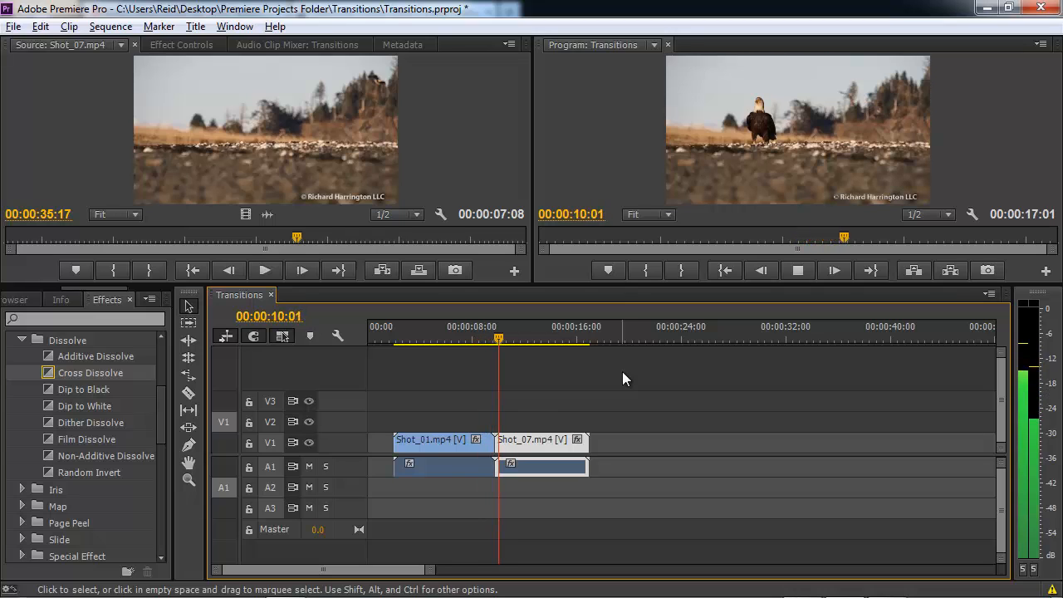
key("space")
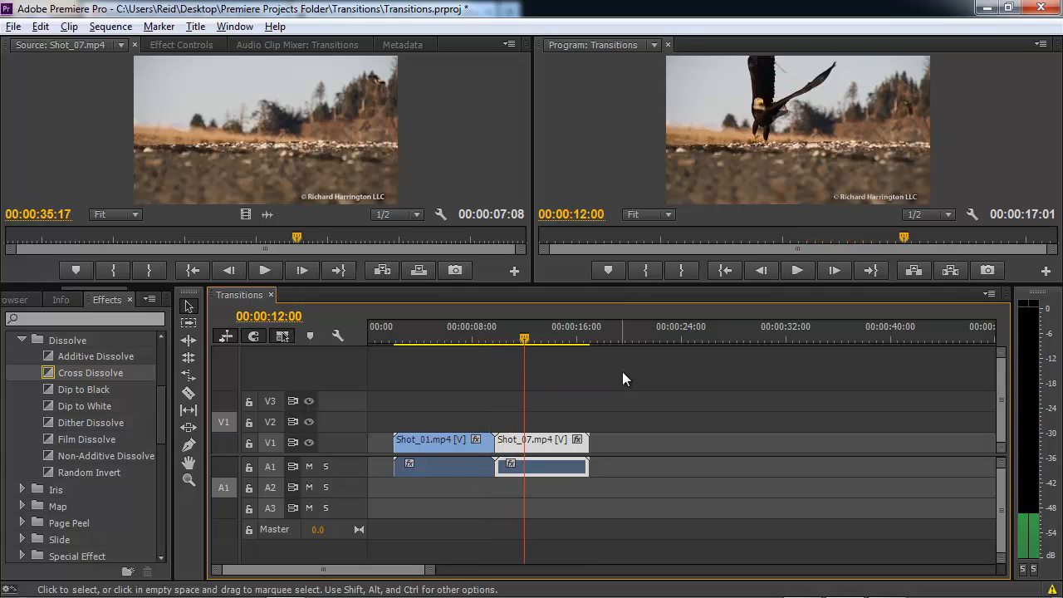
Replay the Shot_01-to-Shot_07 cut and deselect Shot_07.
left_click(464, 335)
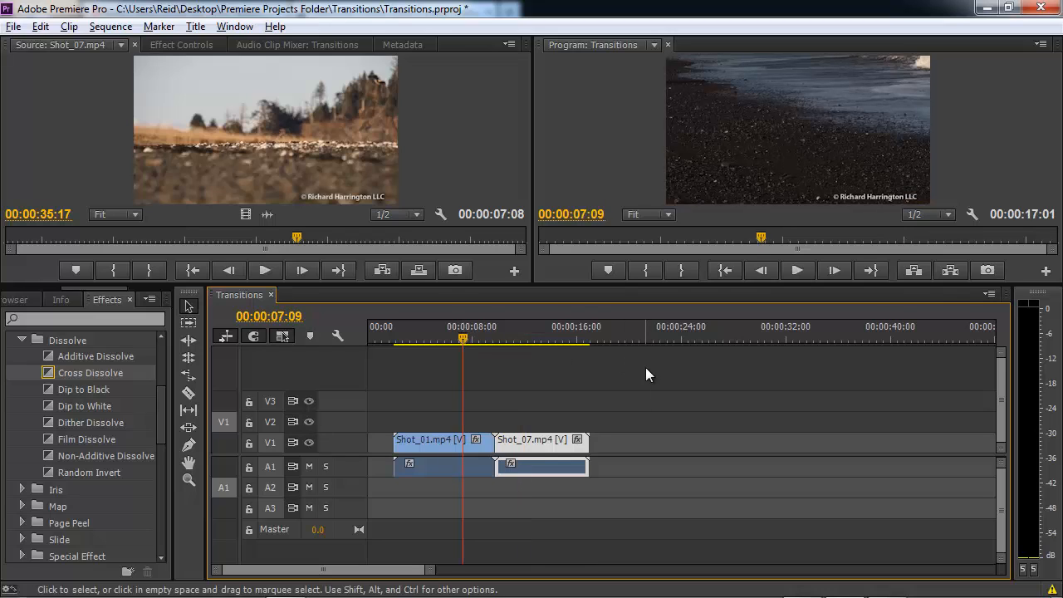
key("space")
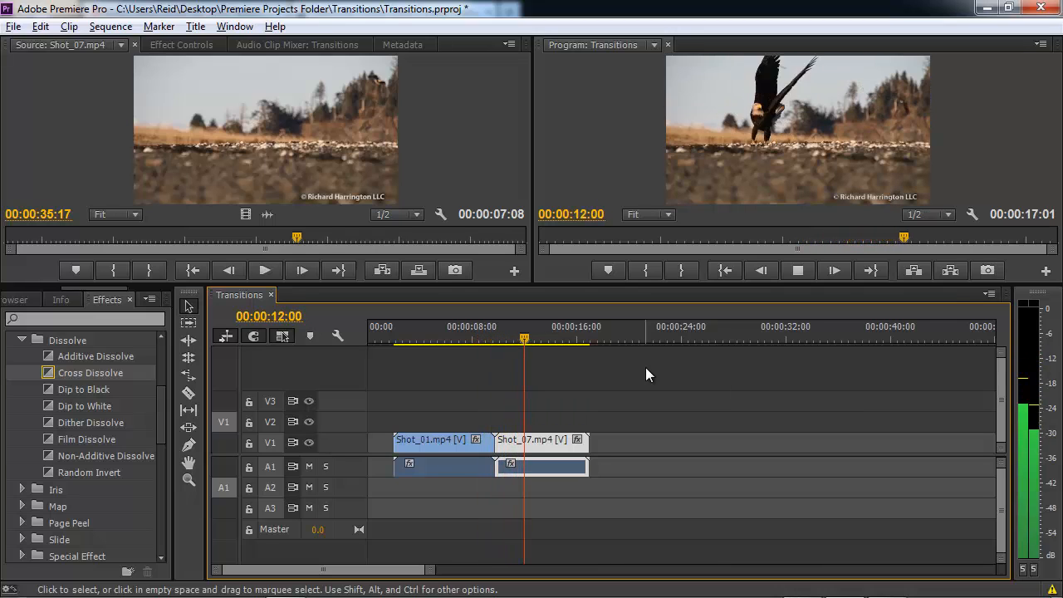
key("space")
left_click(621, 396)
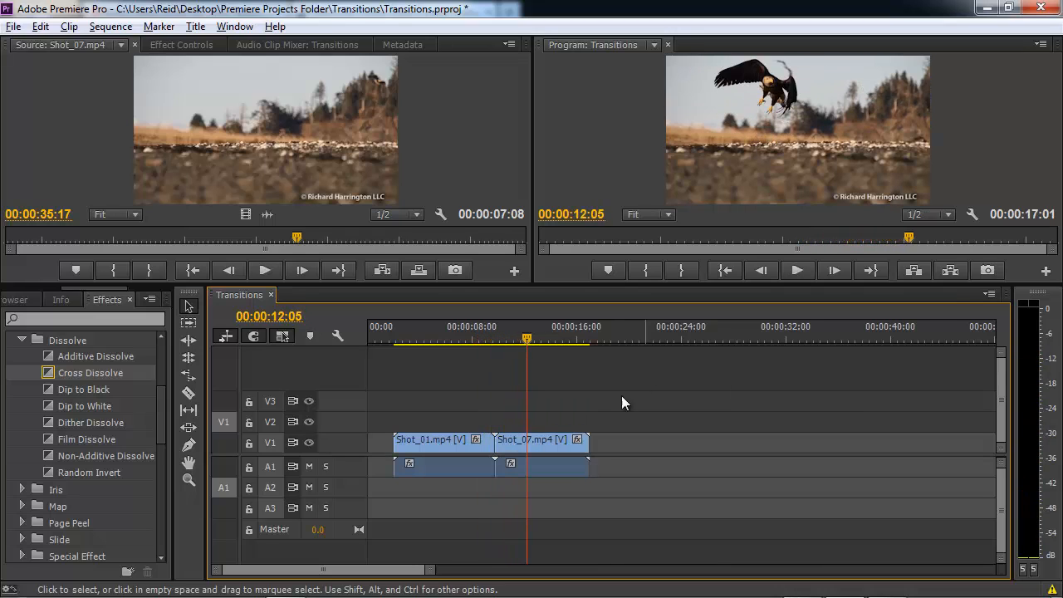
right_click(496, 453)
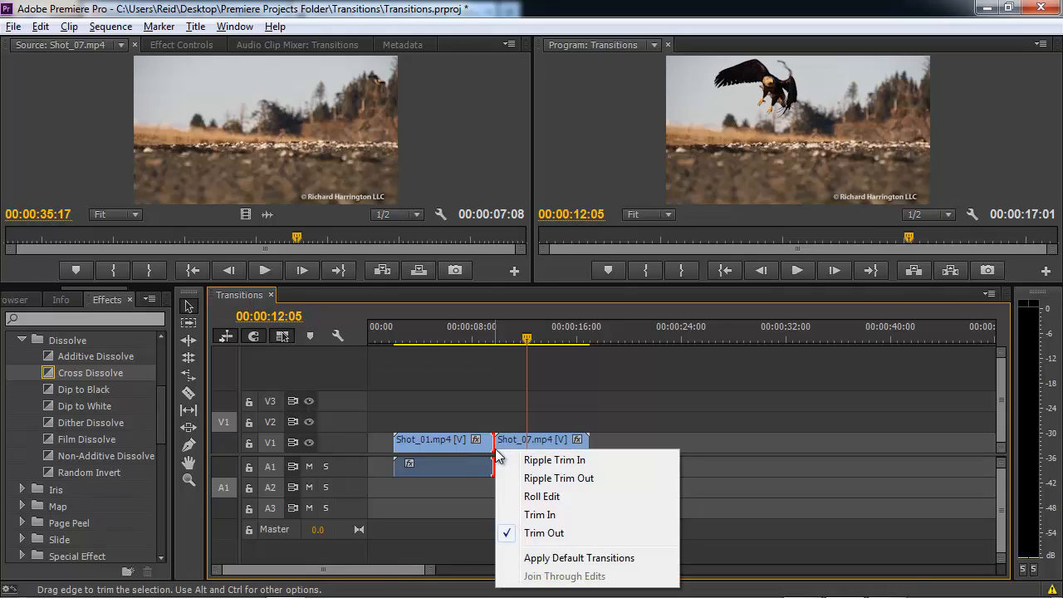
left_click(612, 560)
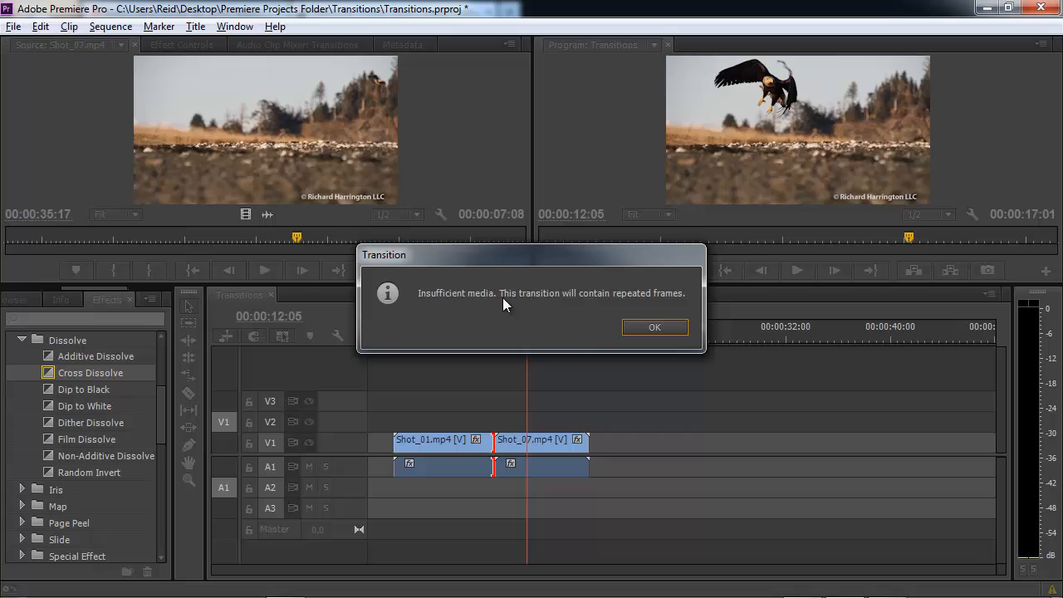
left_click(656, 328)
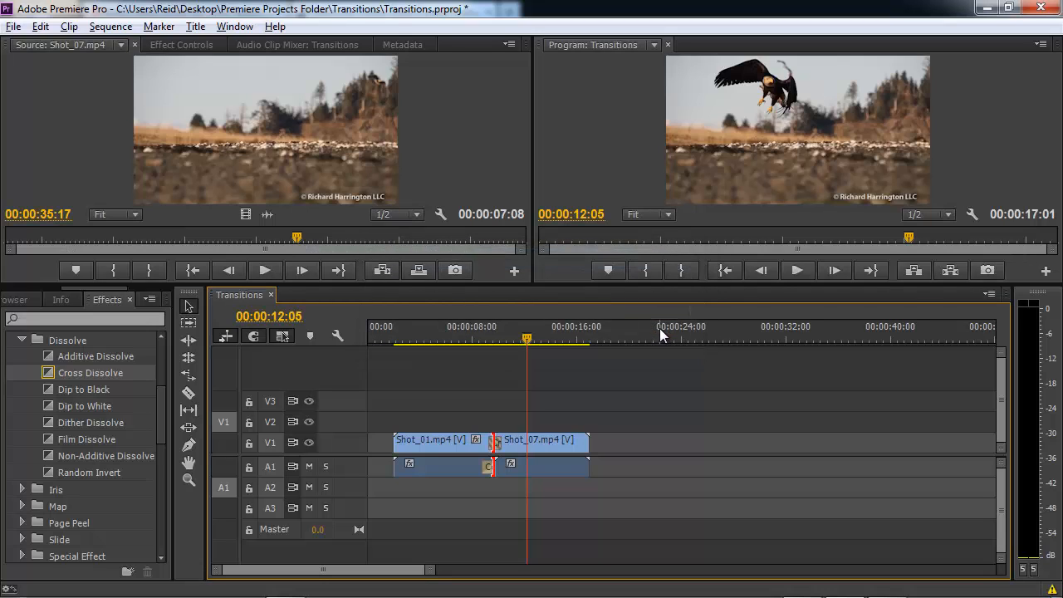
left_click(464, 332)
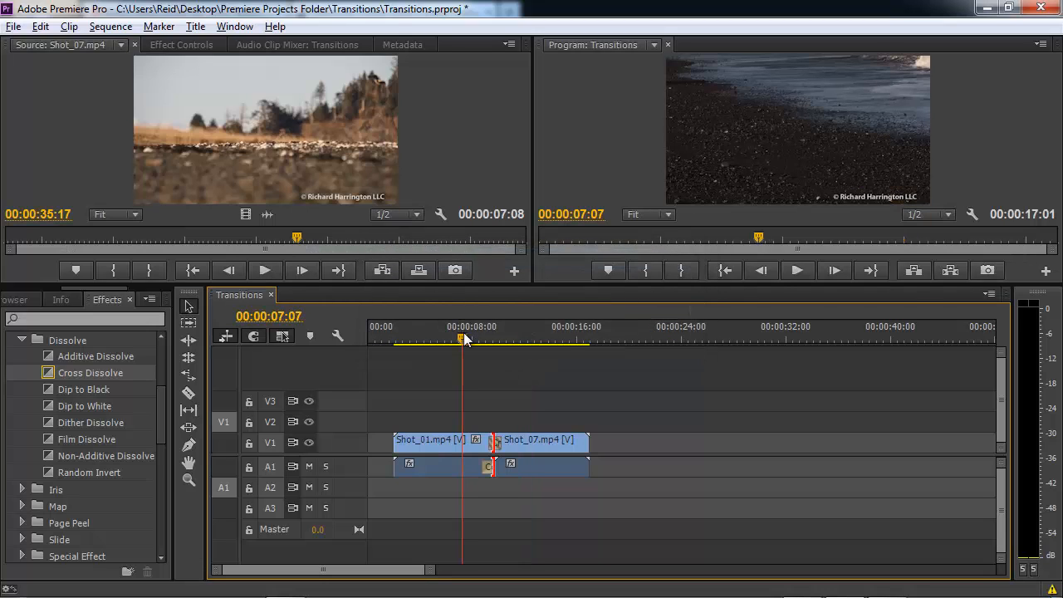
key("space")
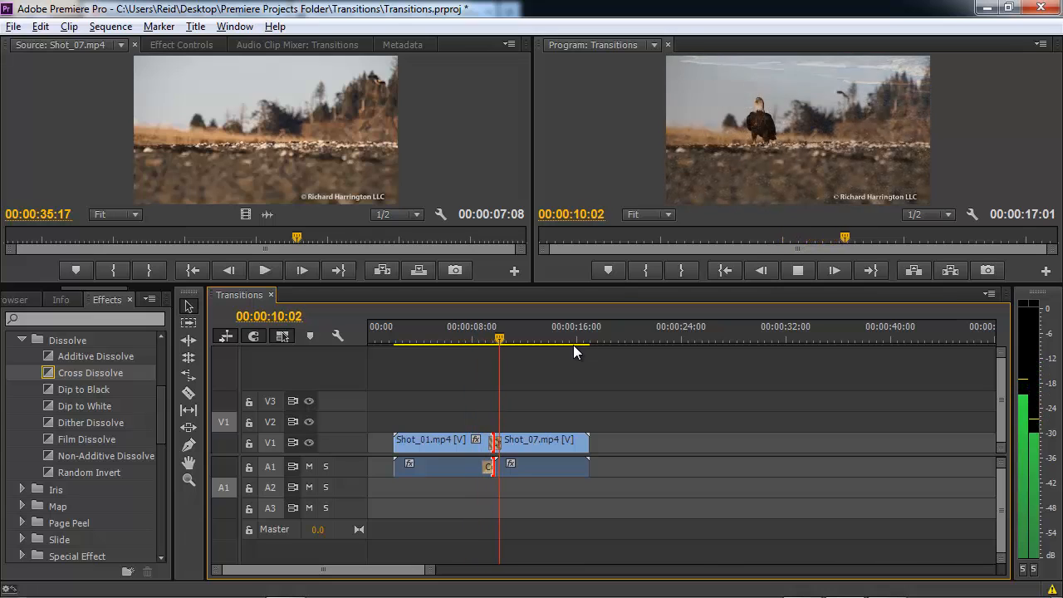
key("space")
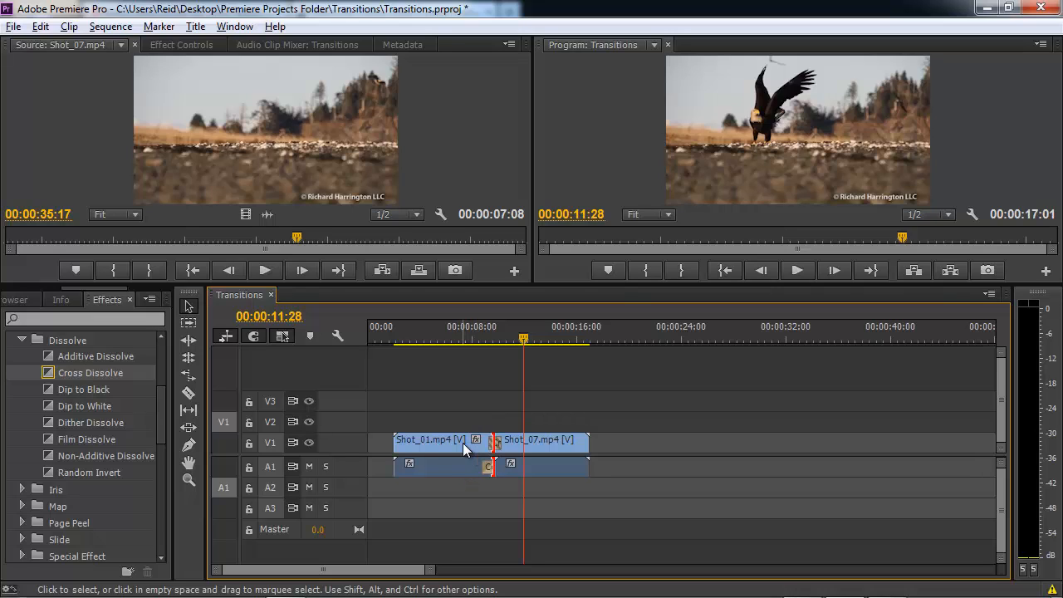
left_click_drag(477, 334, 471, 335)
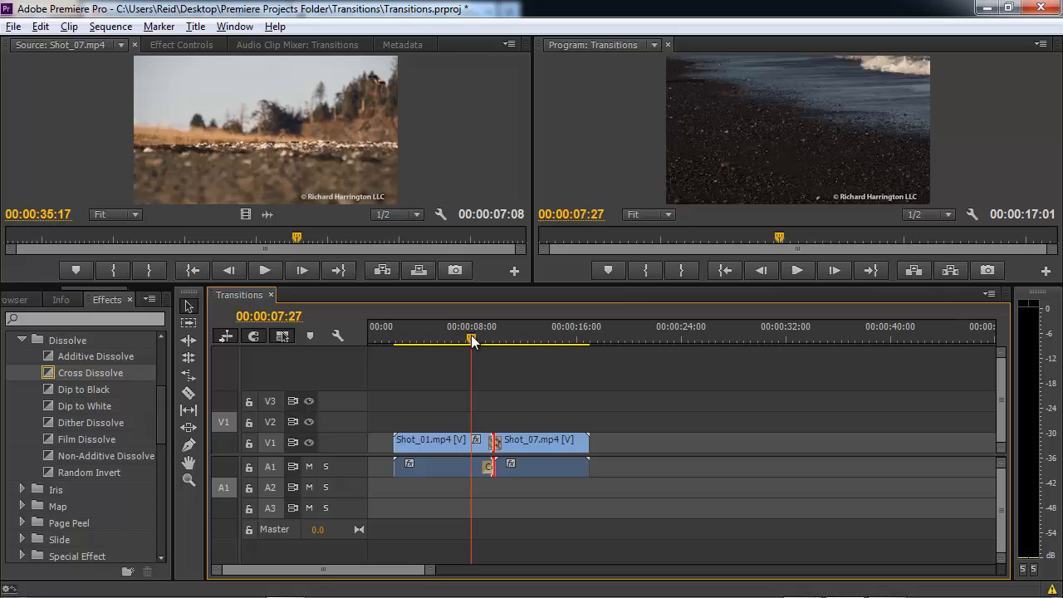
key("space")
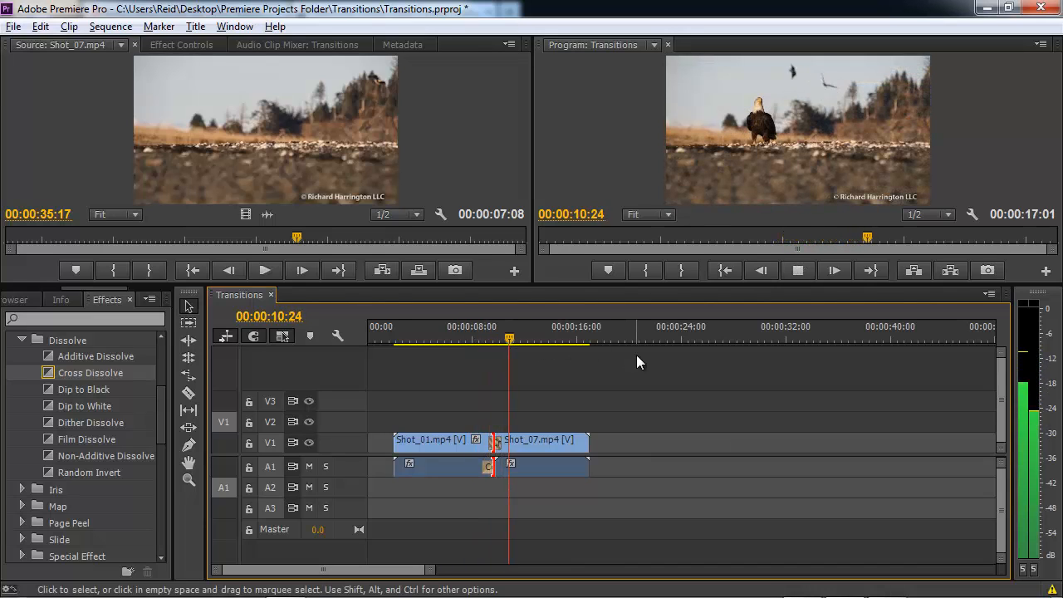
key("space")
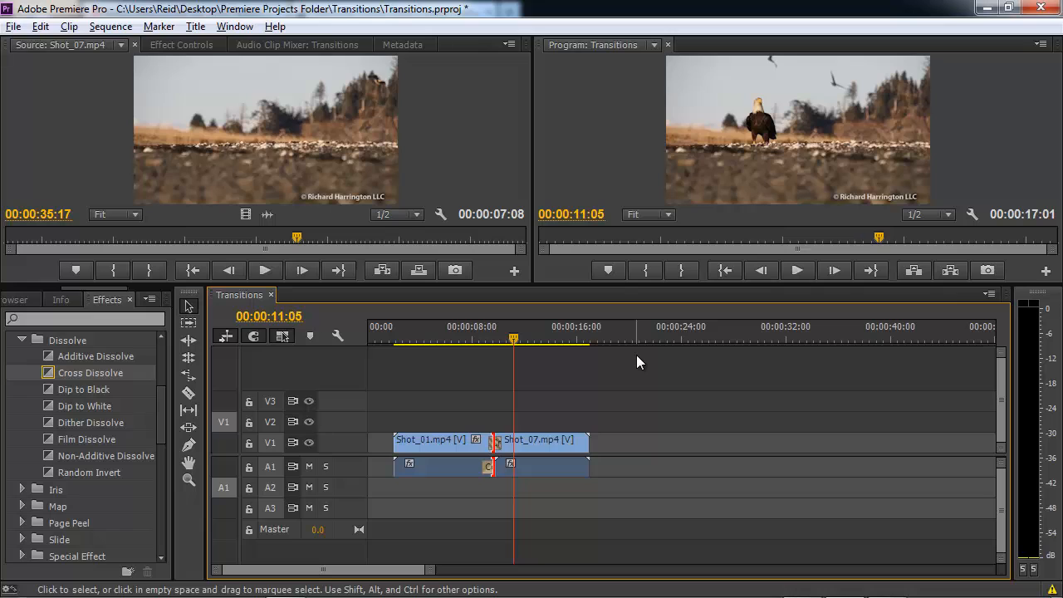
mouse_move(411, 564)
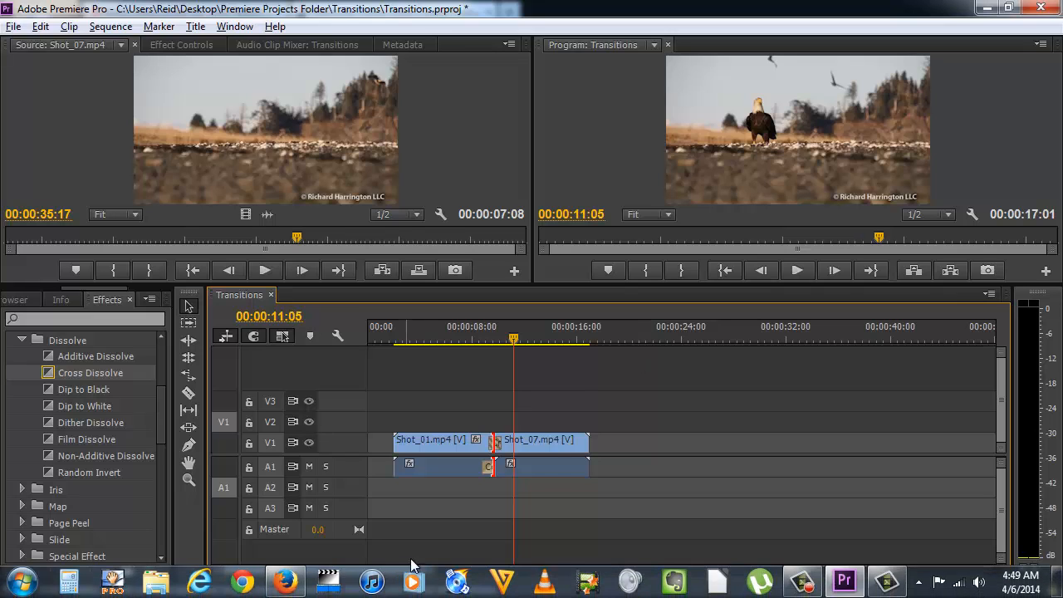
left_click(496, 445)
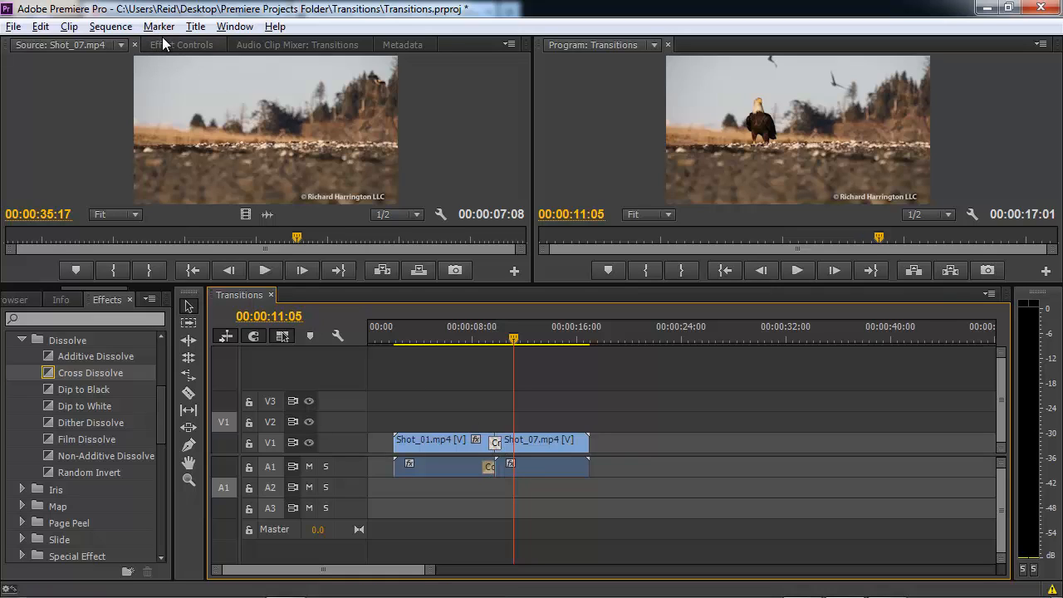
Show the Cross Dissolve's settings in Effect Controls, with its 00:00:01:00 duration.
left_click(182, 45)
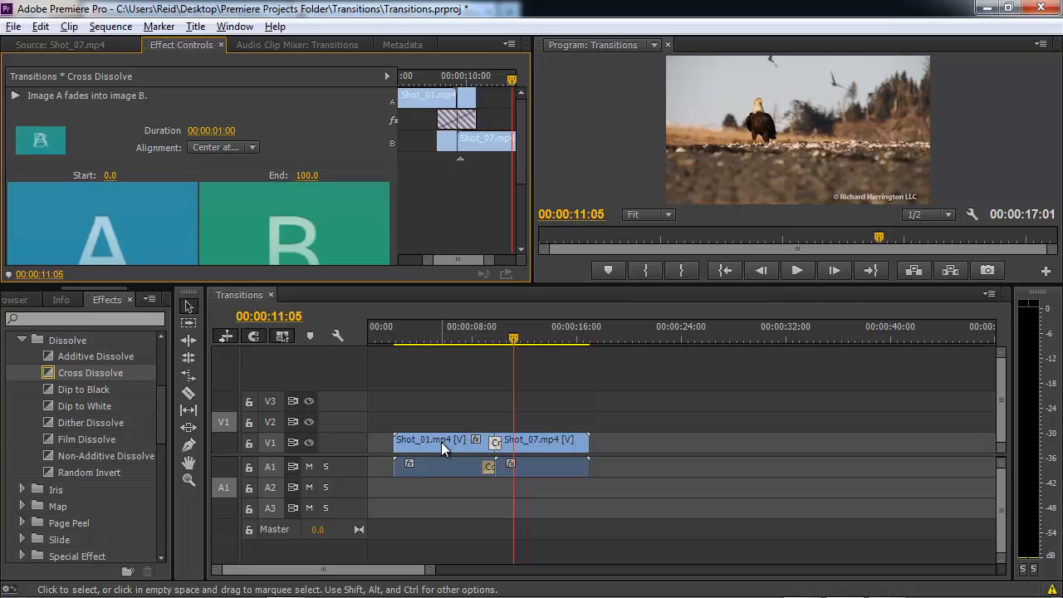
mouse_move(441, 442)
Load Shot_01 in the Source monitor and set its out point 15 frames (-15) before its last frame.
double_click(433, 443)
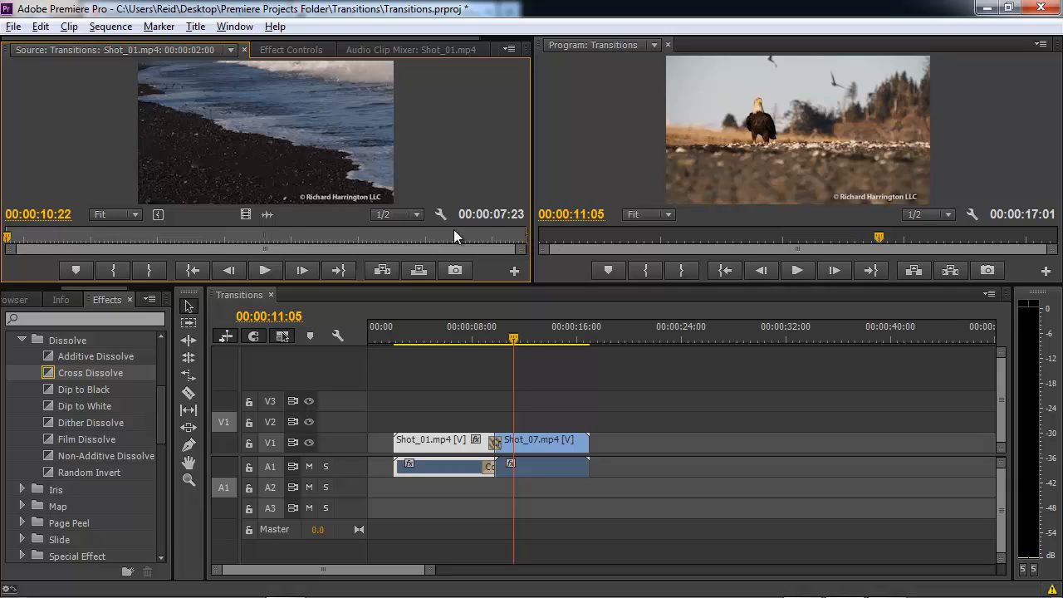
left_click_drag(467, 234, 524, 237)
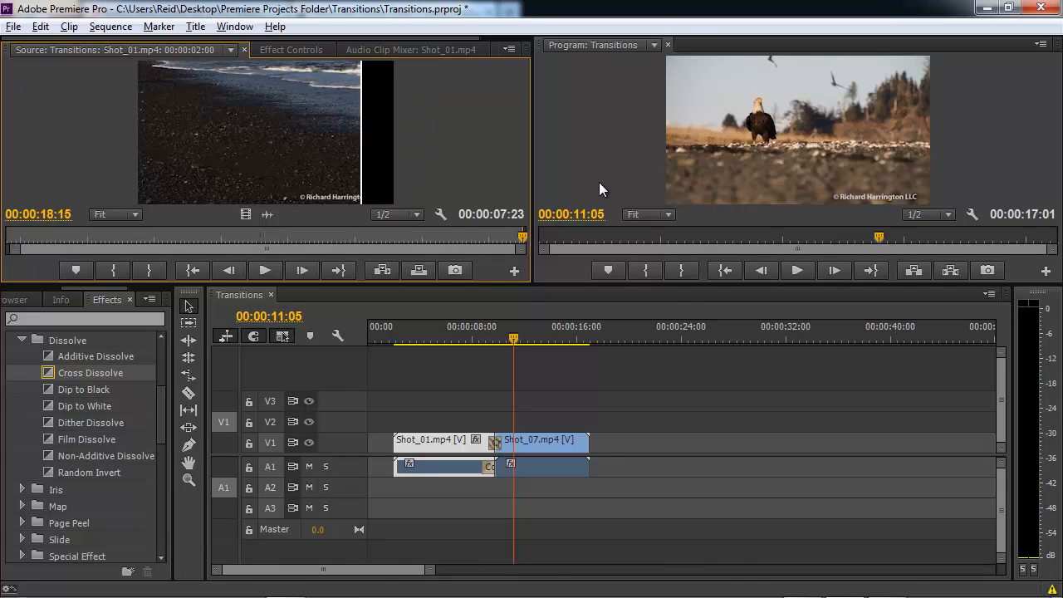
type("-15")
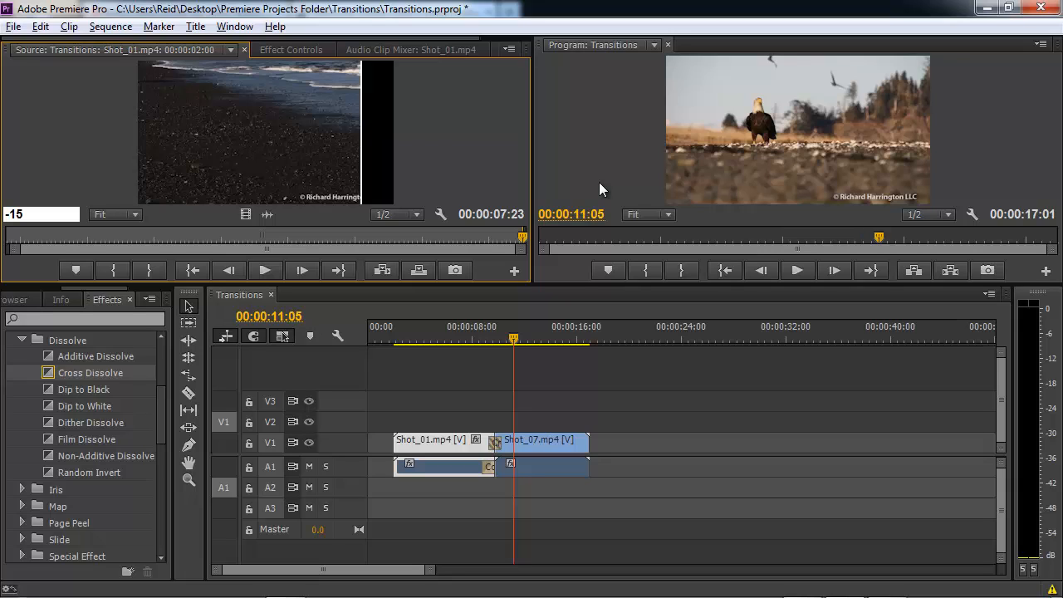
key("Return")
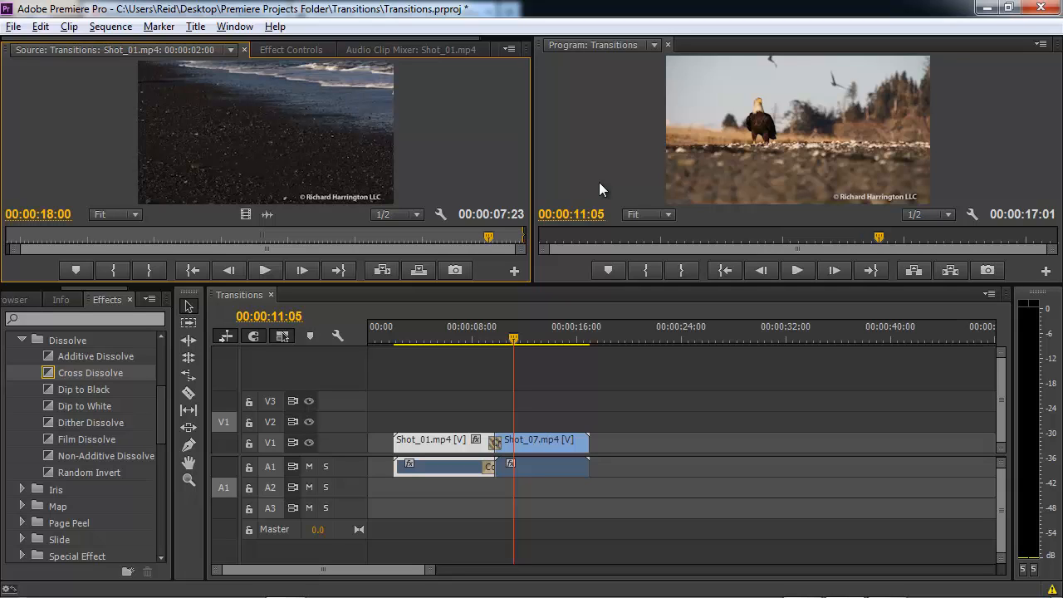
key("o")
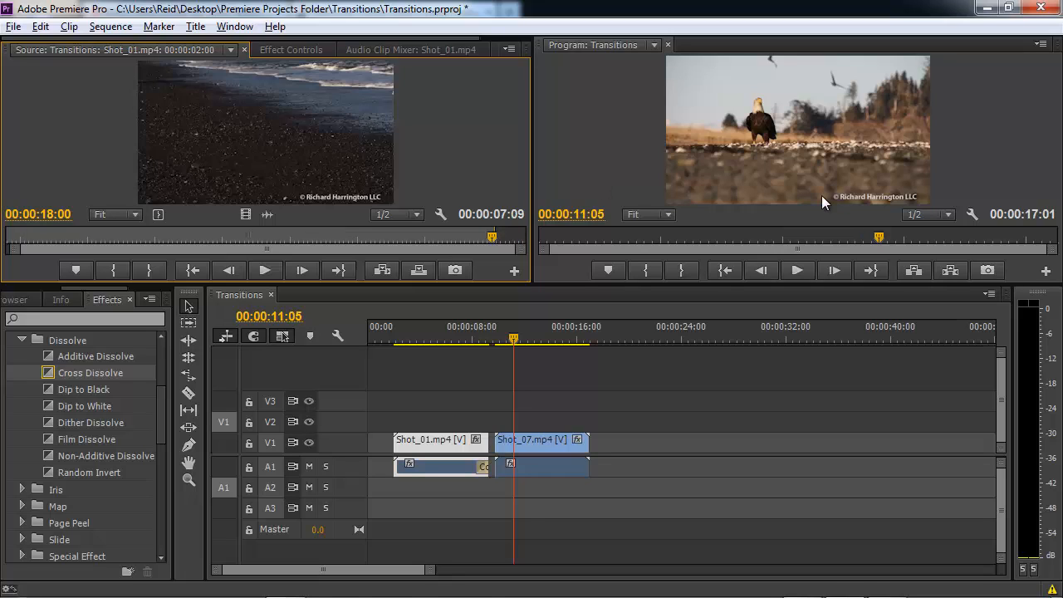
Move Shot_07's in point 15 frames (+15) later and delete the leftover audio transition after Shot_01.
double_click(534, 441)
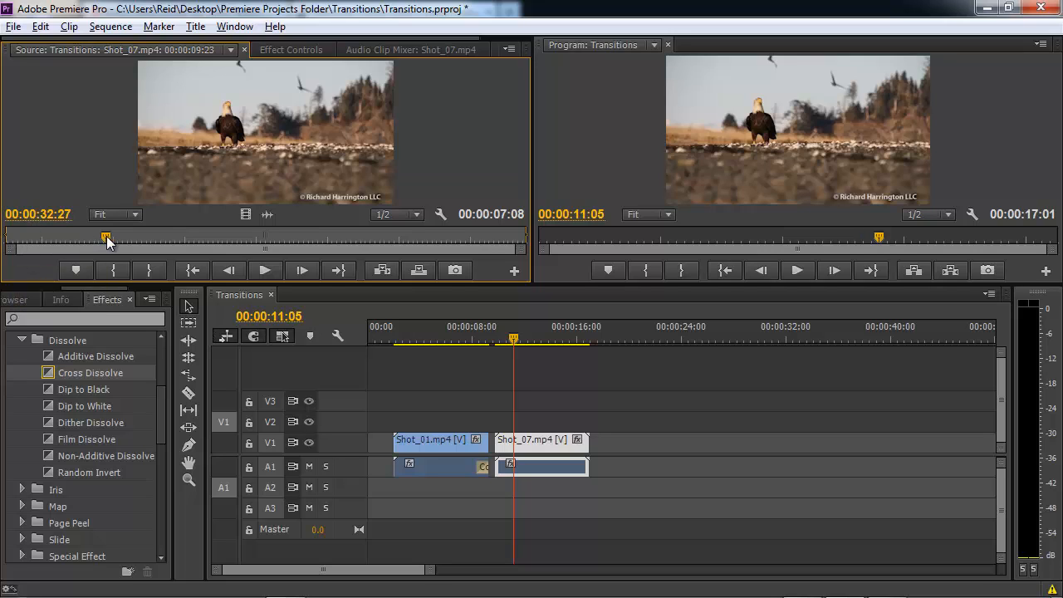
left_click_drag(106, 236, 7, 238)
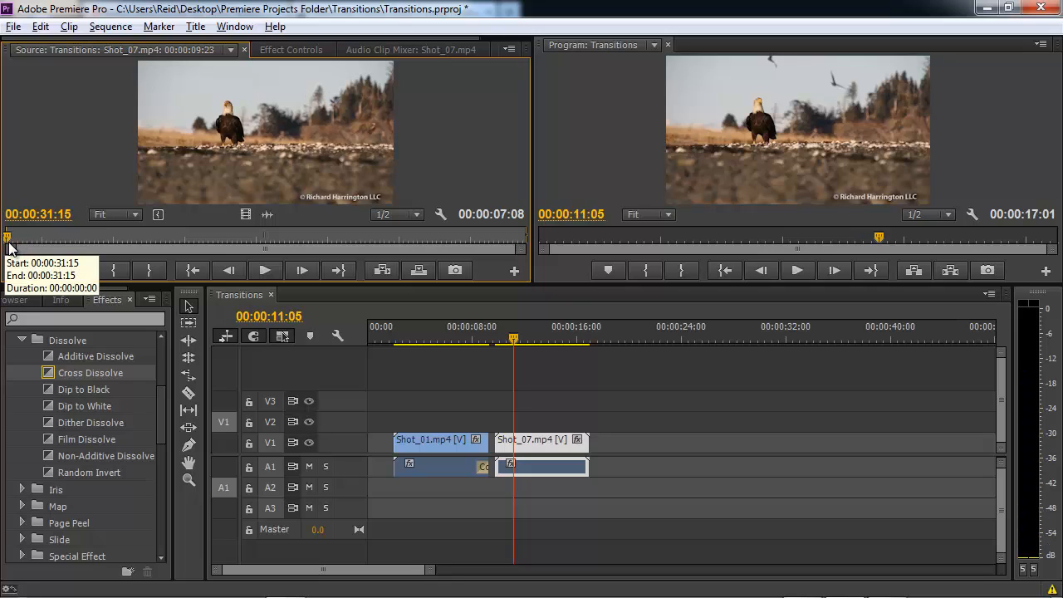
type("+15")
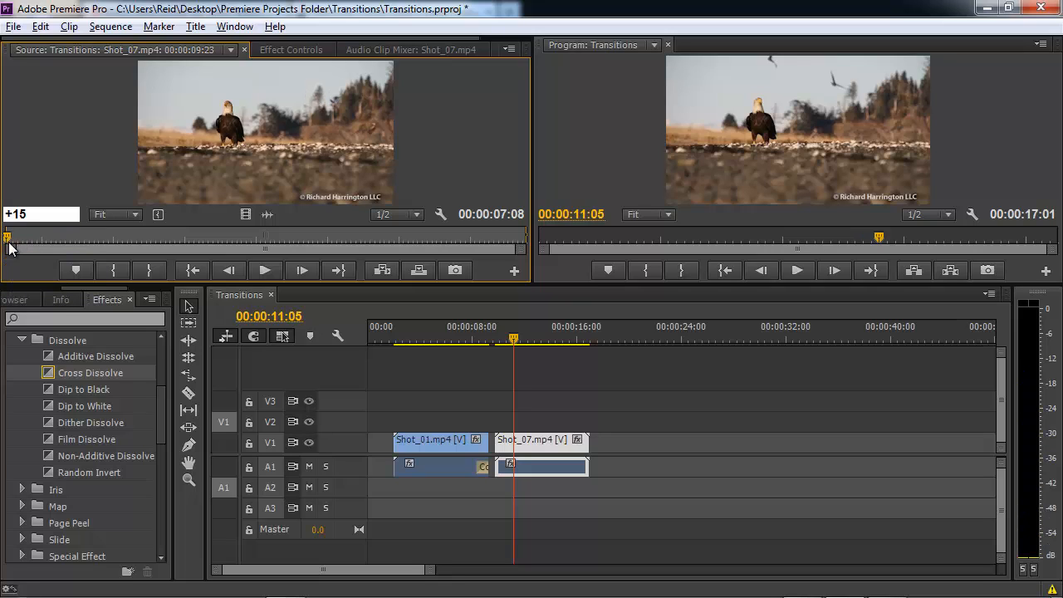
key("Return")
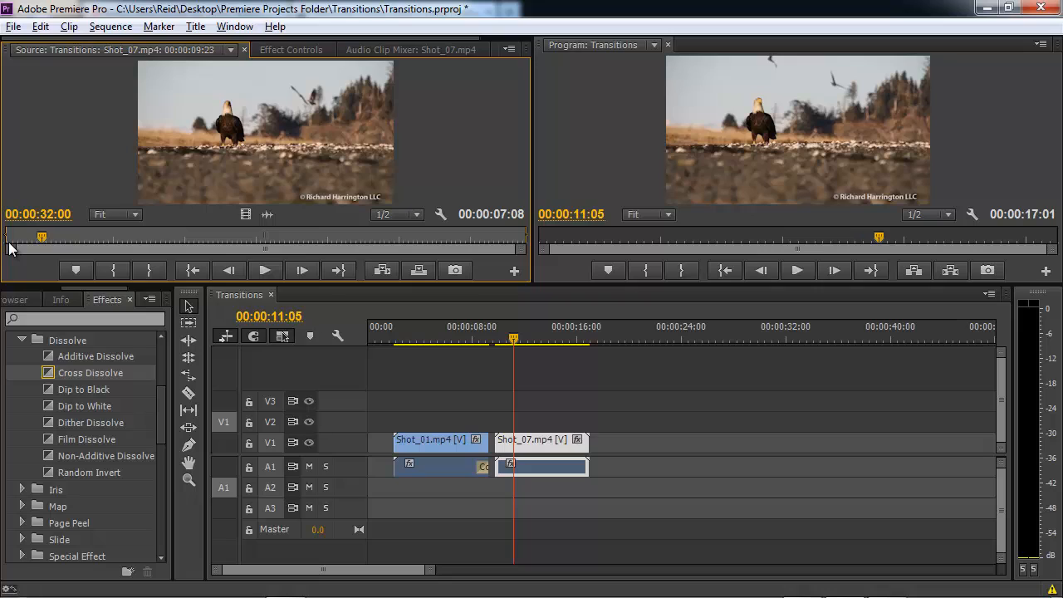
key("i")
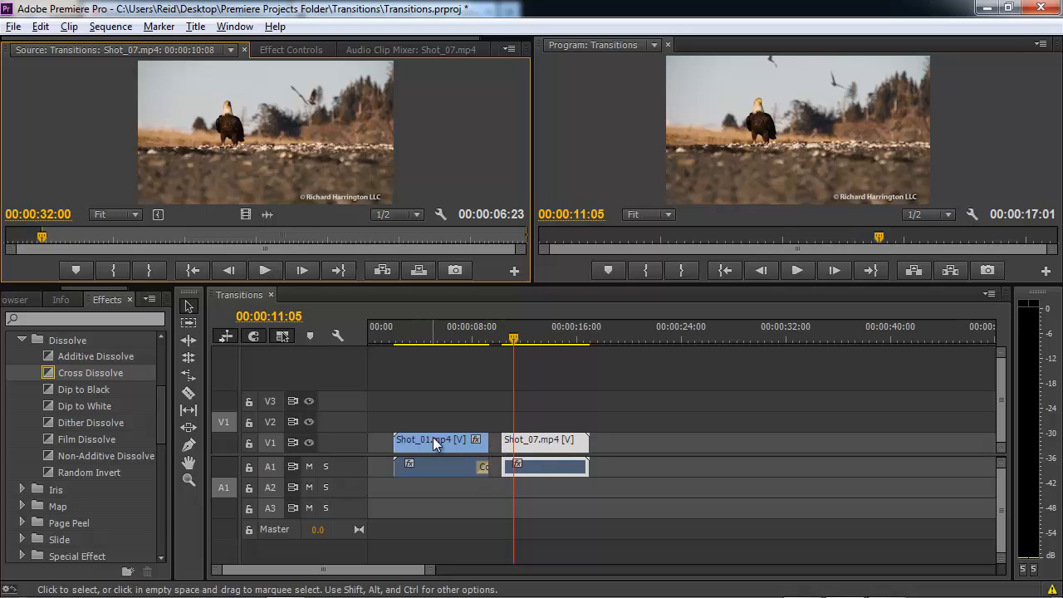
left_click(482, 467)
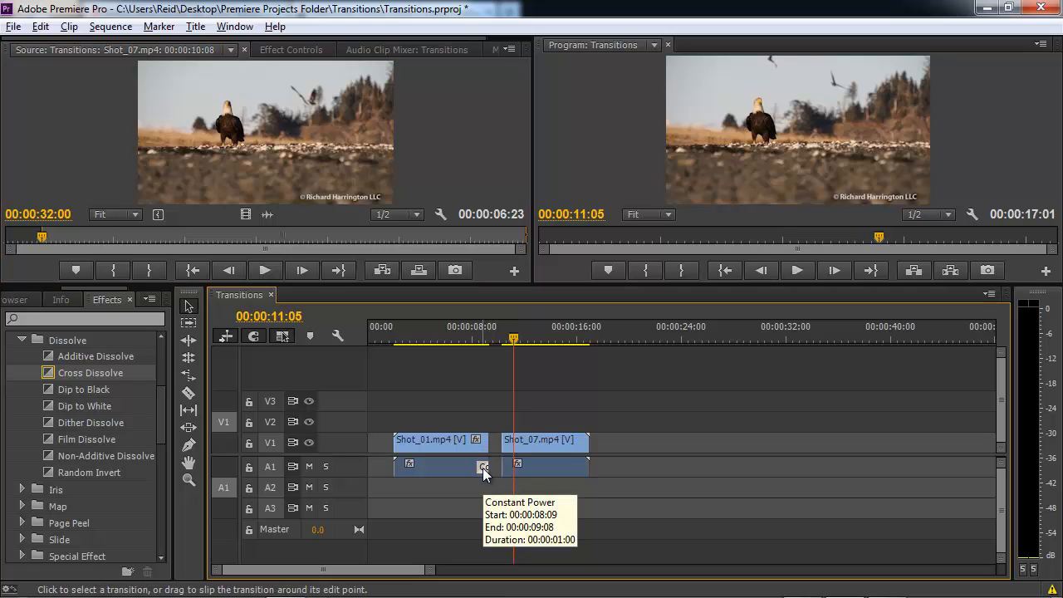
key("Delete")
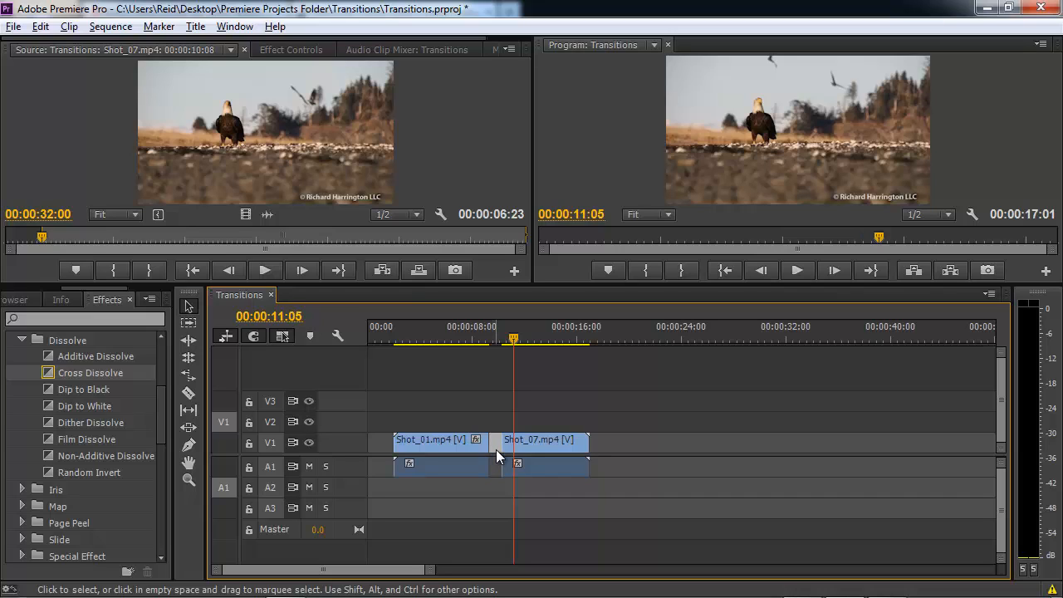
Close the gap and apply default transitions at the Shot_01/Shot_07 cut, then play it back.
key("Delete")
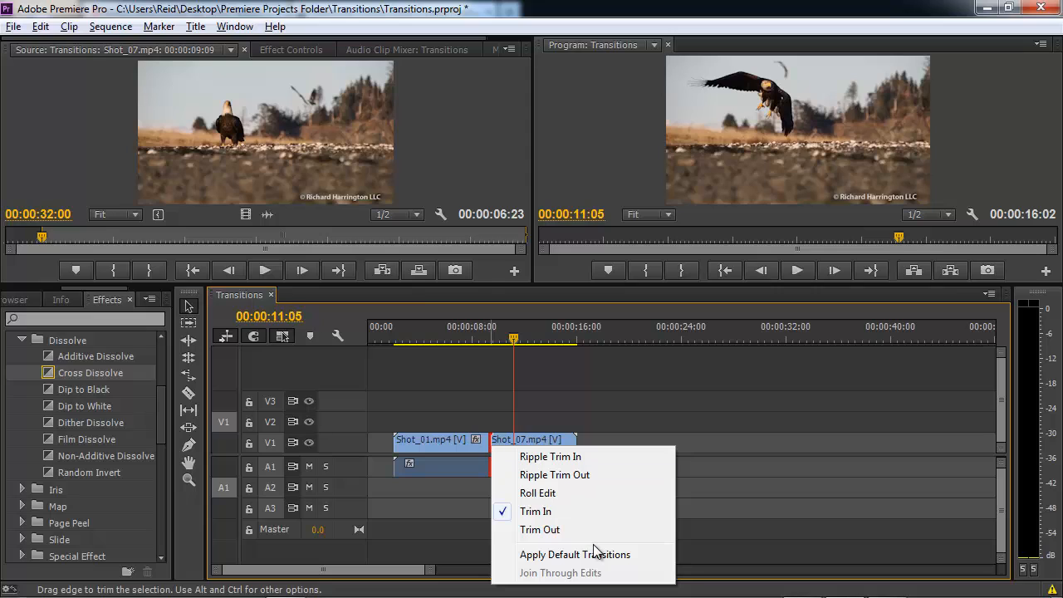
left_click(595, 555)
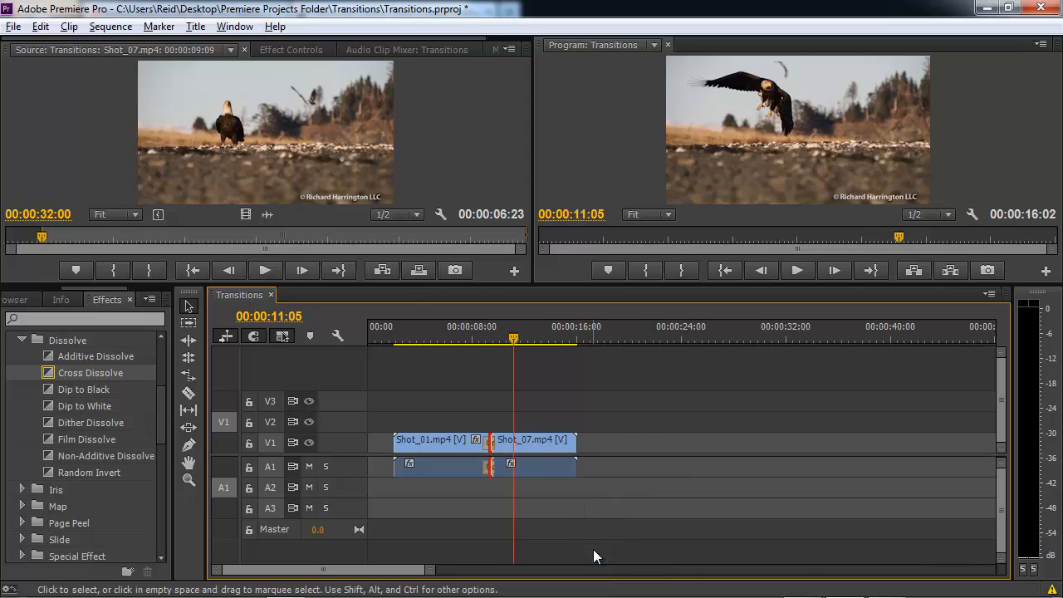
left_click(459, 329)
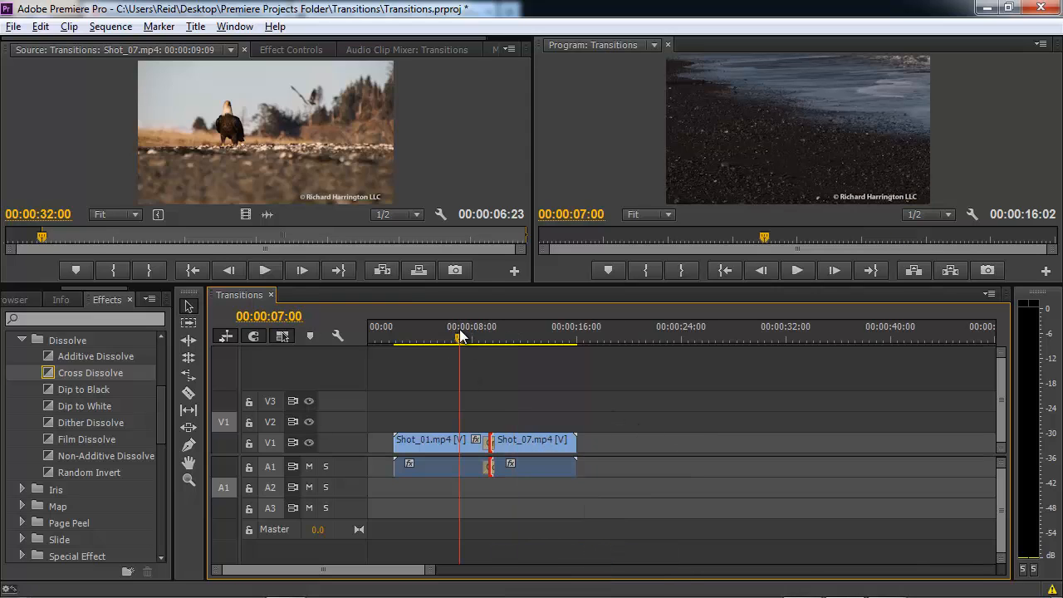
key("space")
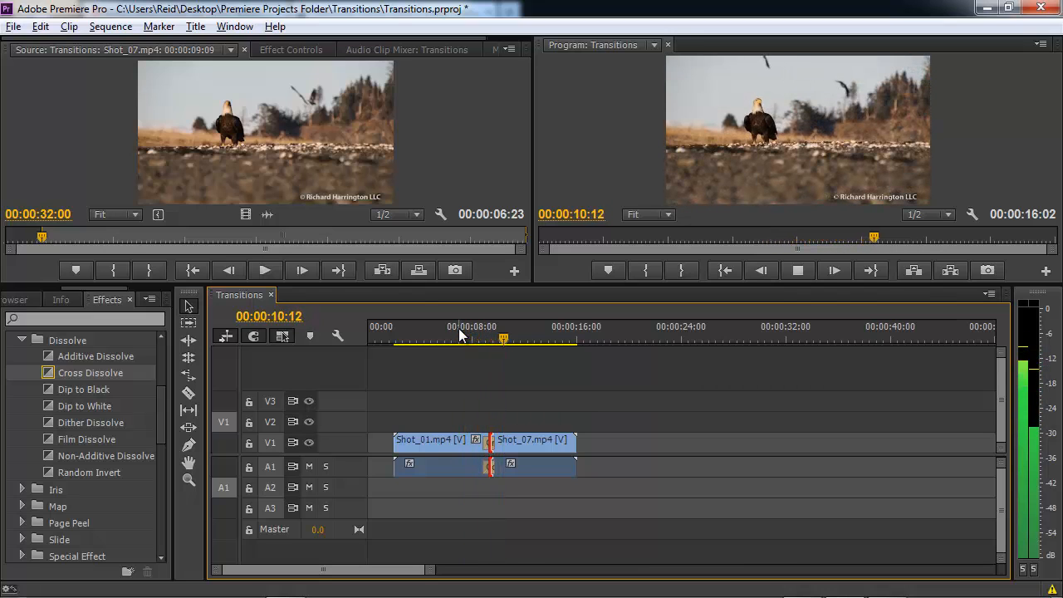
key("space")
Replay the new transition from just before the cut and select the Cross Dissolve.
left_click(461, 329)
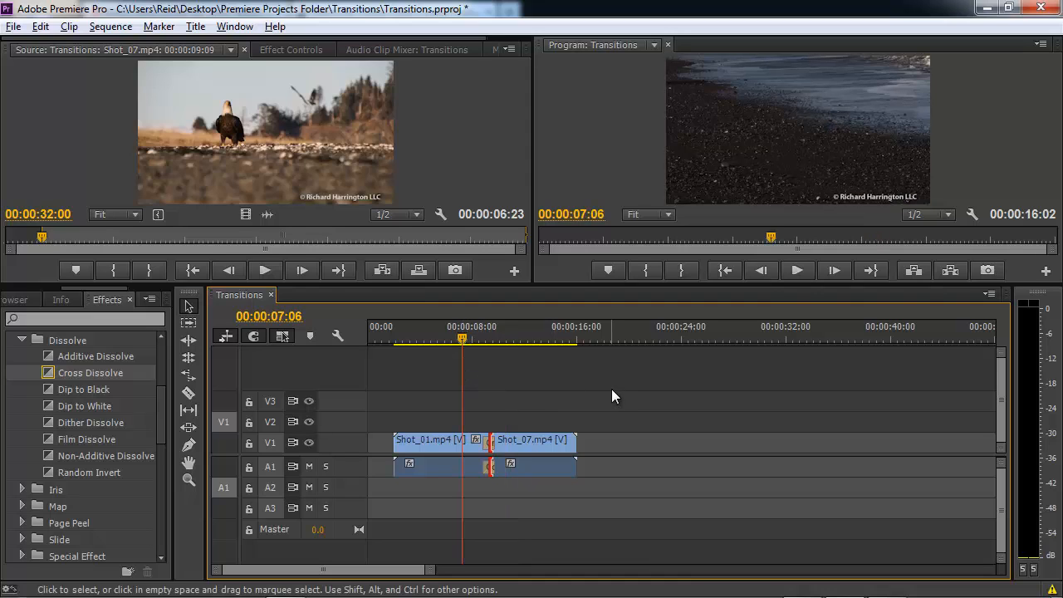
key("space")
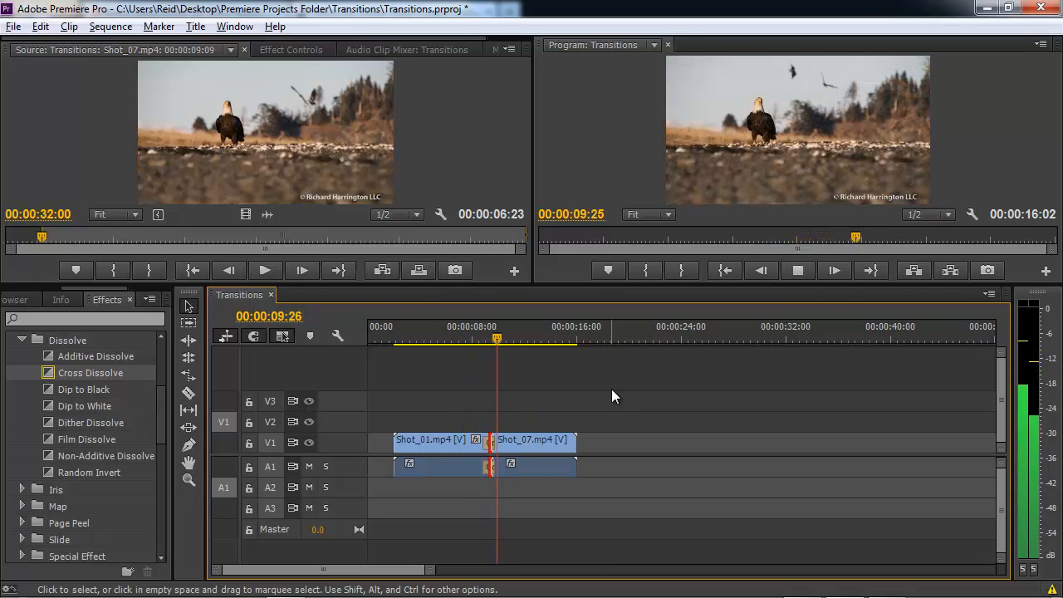
key("space")
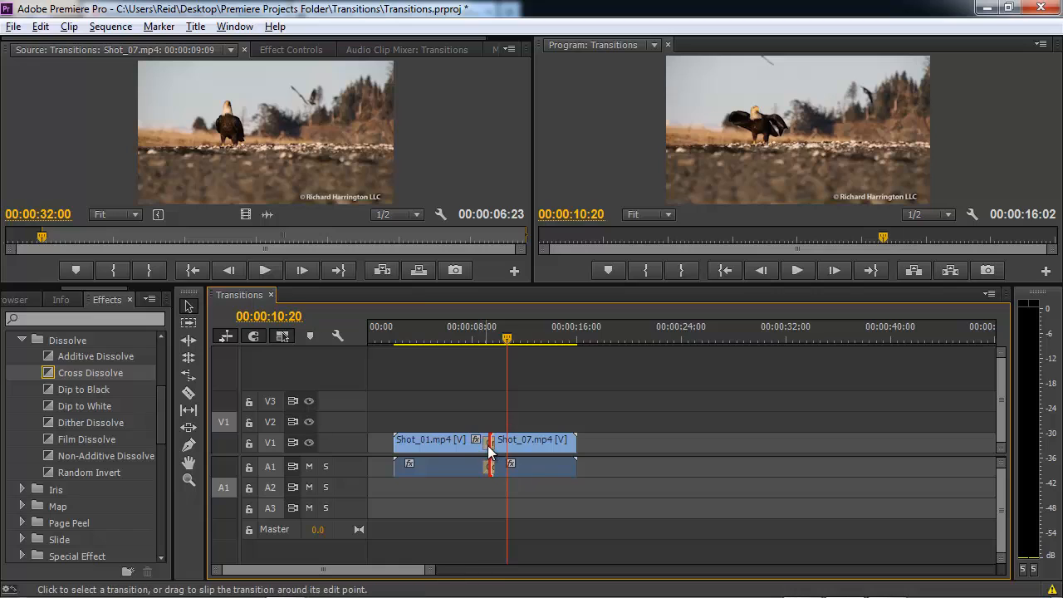
left_click(484, 445)
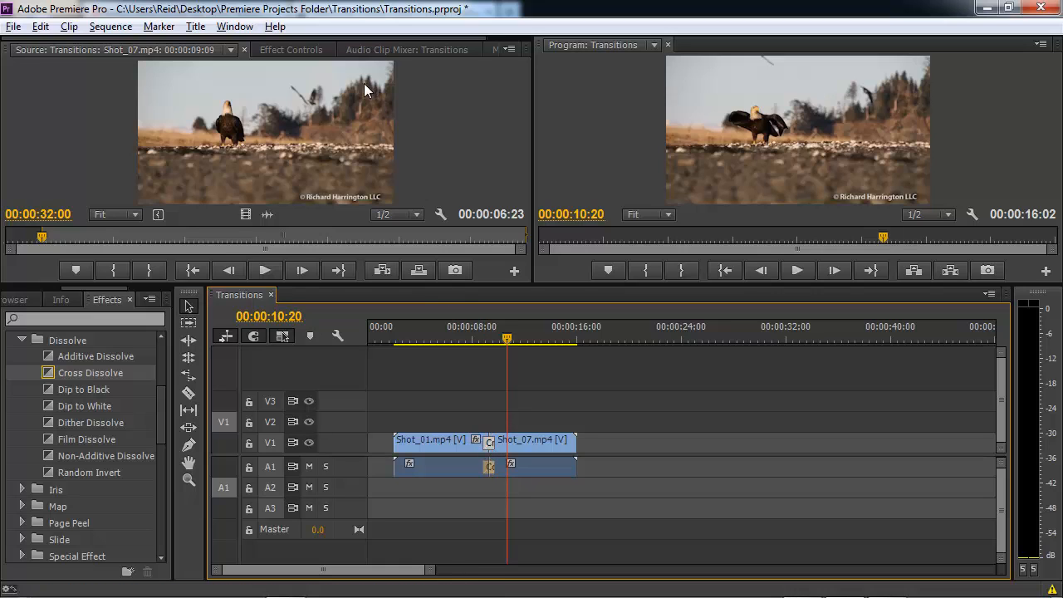
Show the new Cross Dissolve's 00:00:00:29 settings and zoom the timeline in around the cut.
left_click(288, 48)
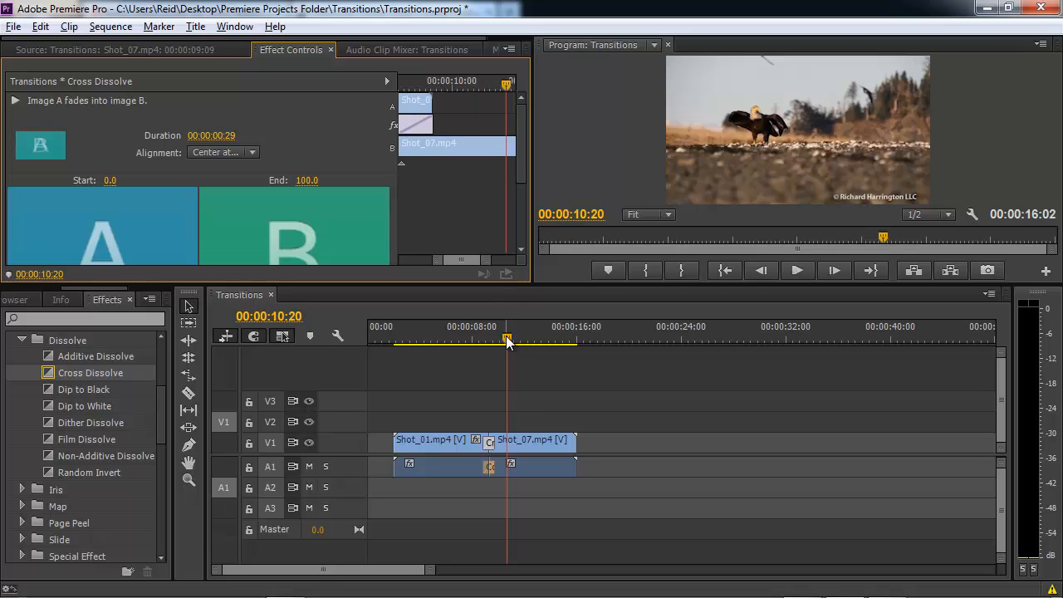
left_click_drag(501, 340, 476, 341)
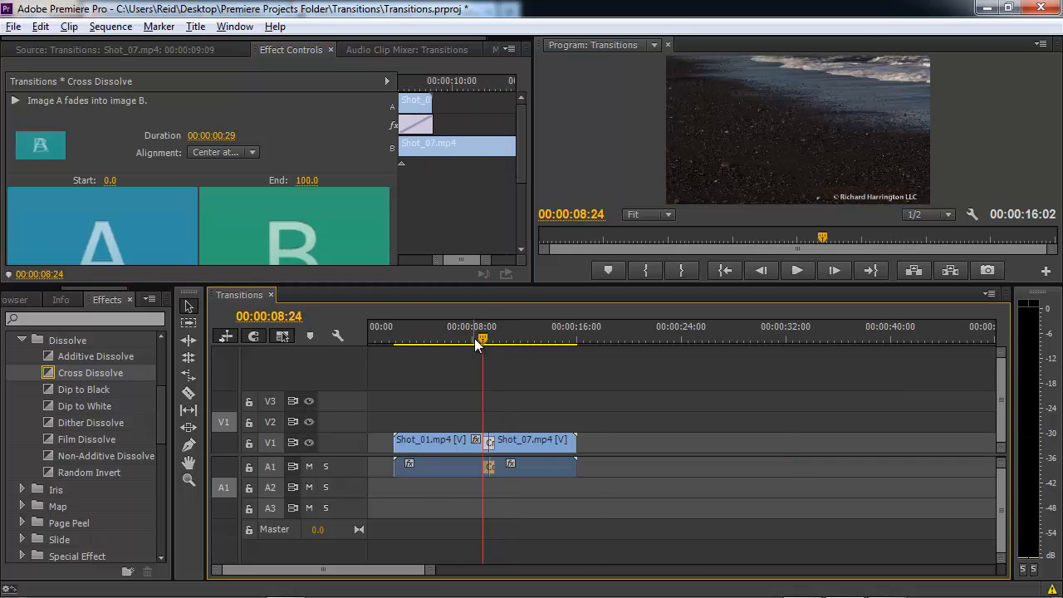
key("equal")
key("equal")
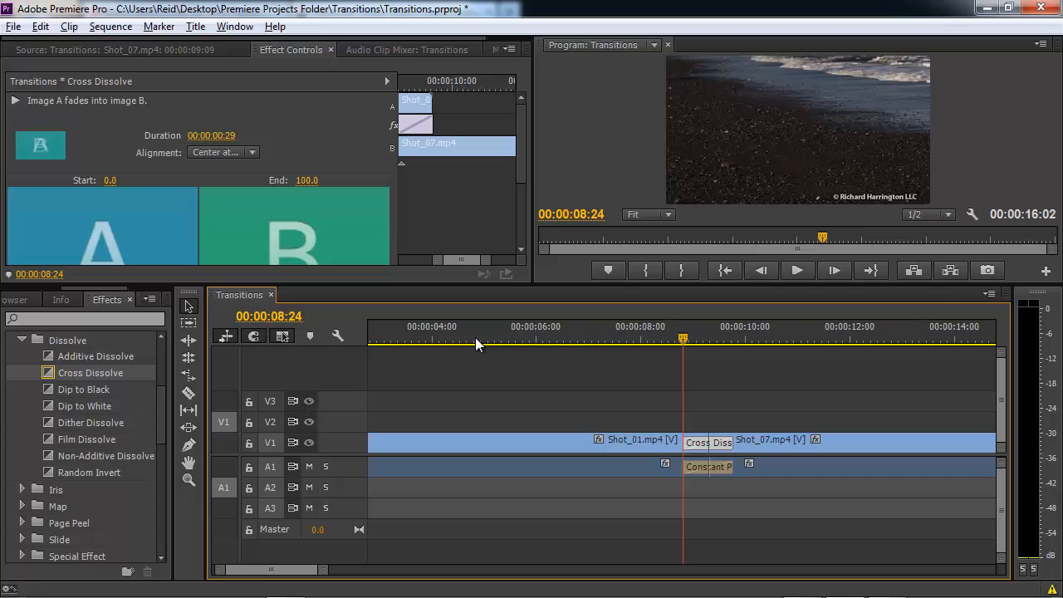
left_click(661, 340)
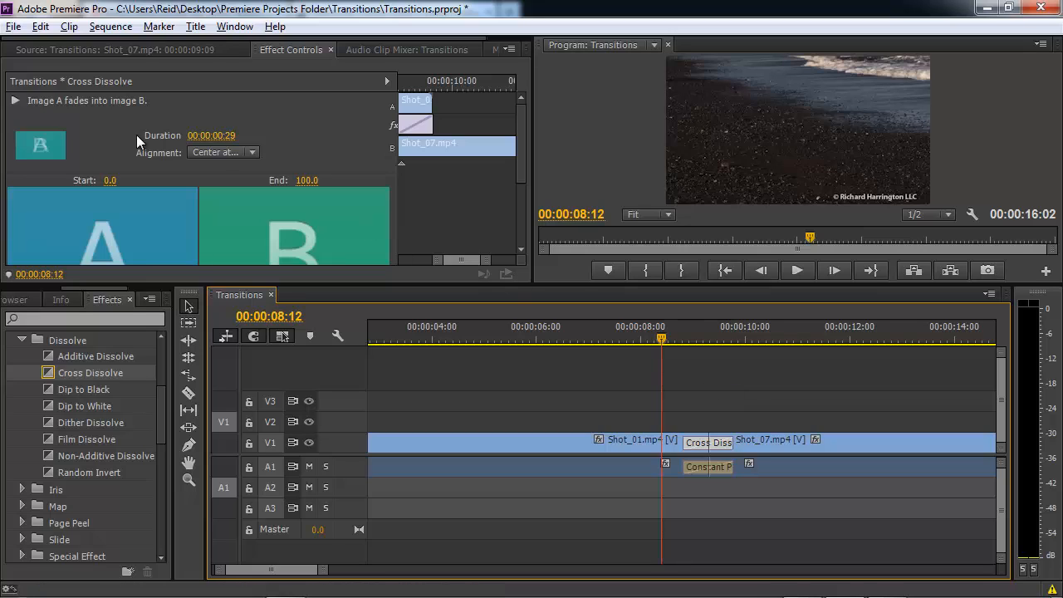
left_click(38, 27)
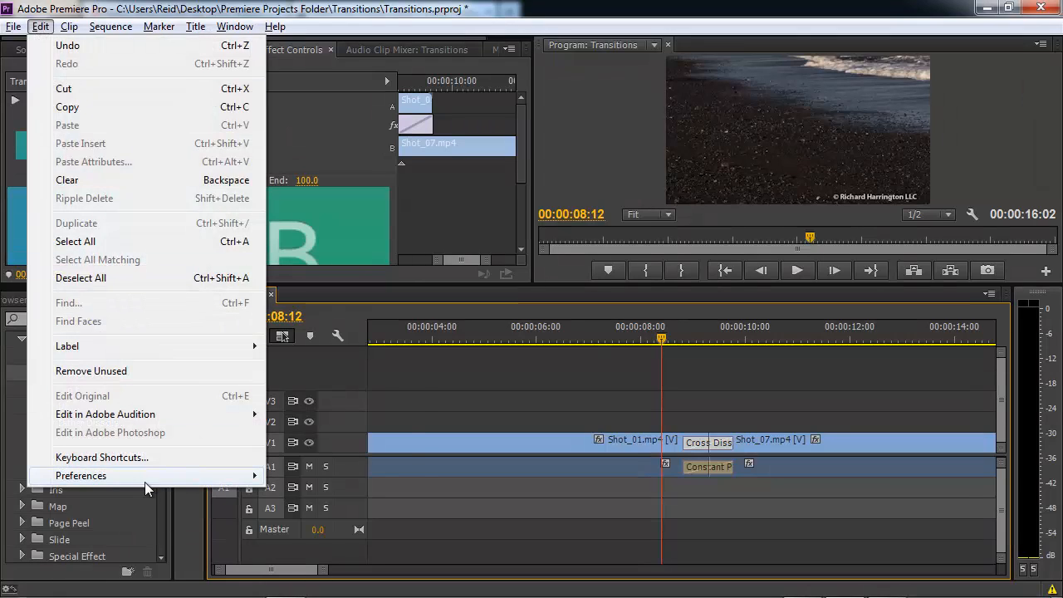
mouse_move(148, 474)
left_click(310, 201)
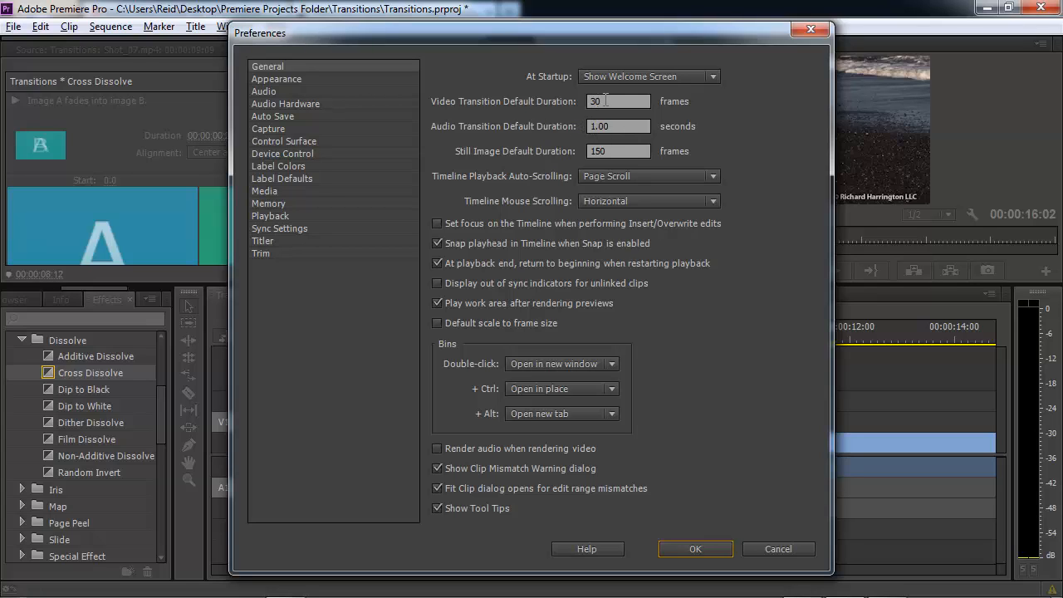
left_click_drag(606, 99, 584, 99)
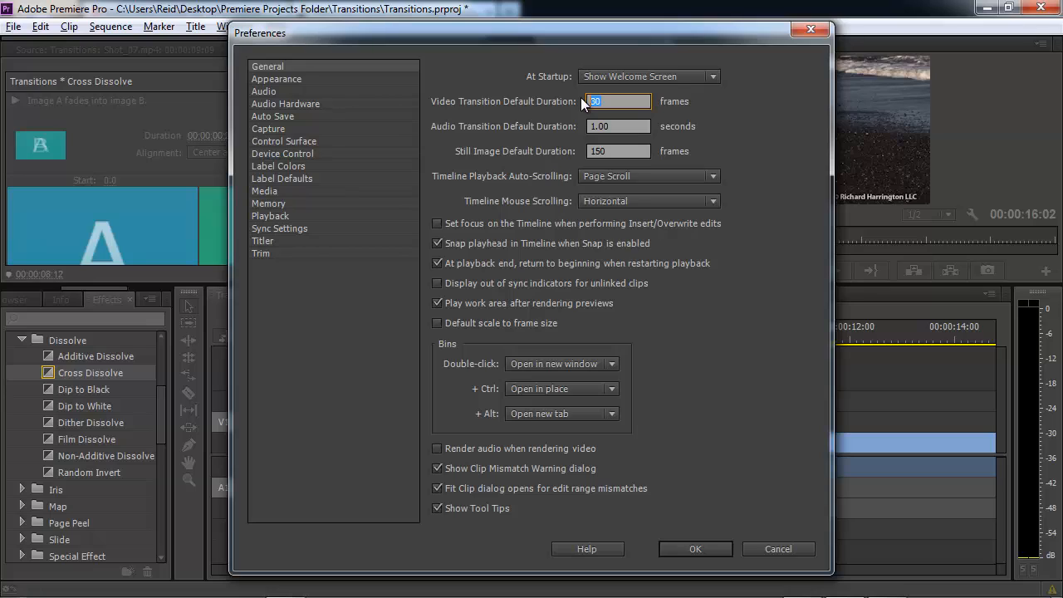
type("15")
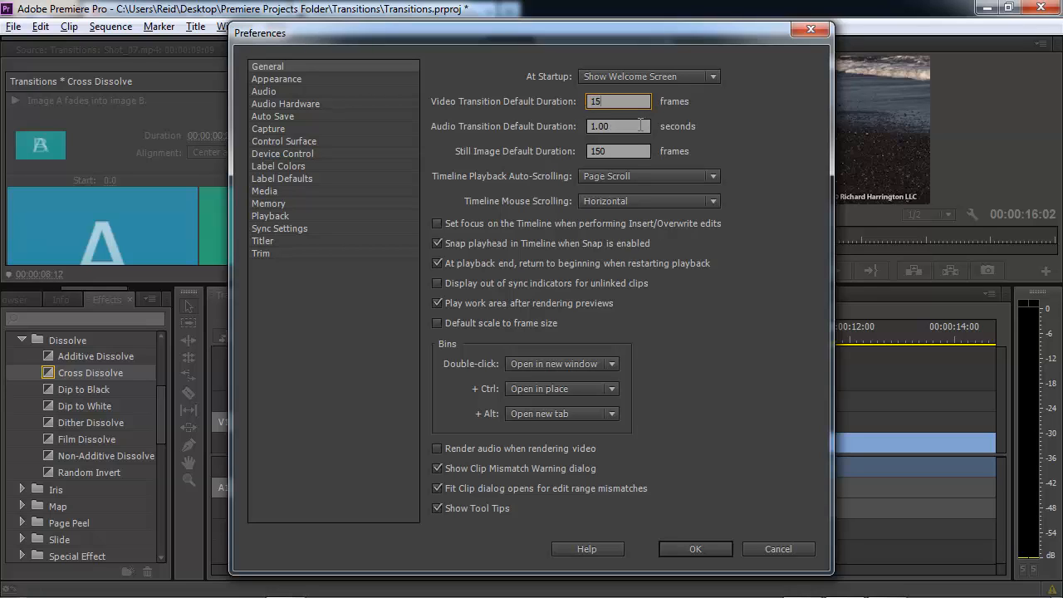
key("Tab")
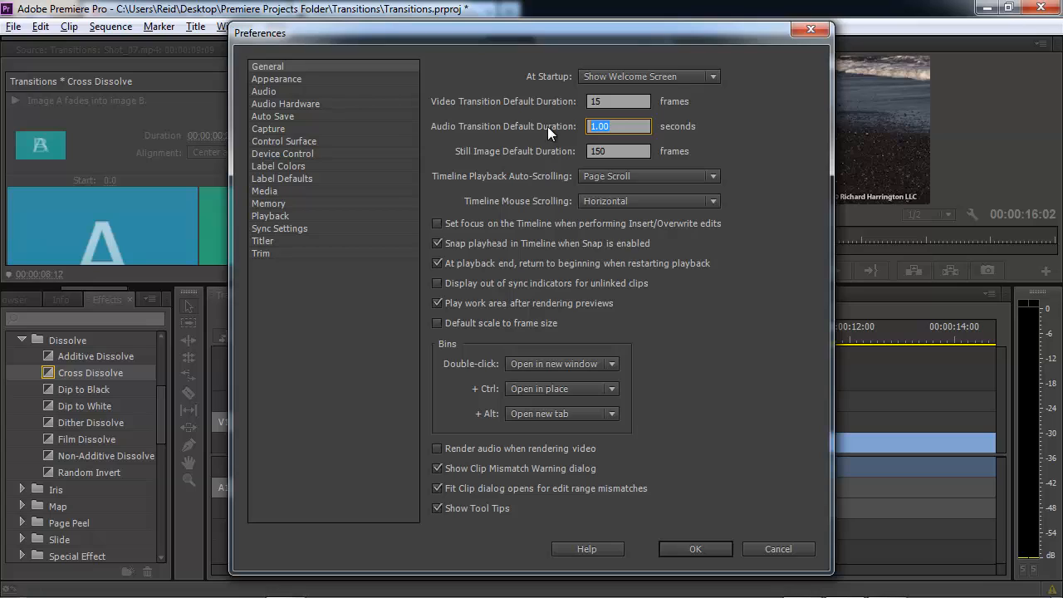
type(".5")
left_click_drag(616, 125, 549, 126)
type("1.")
left_click(606, 103)
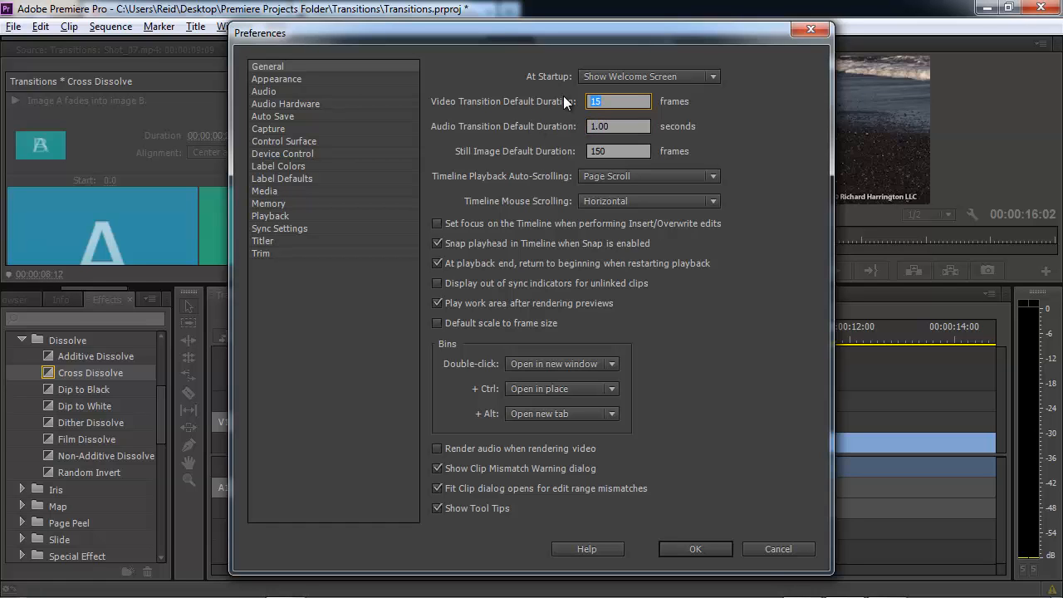
type("30")
left_click(682, 548)
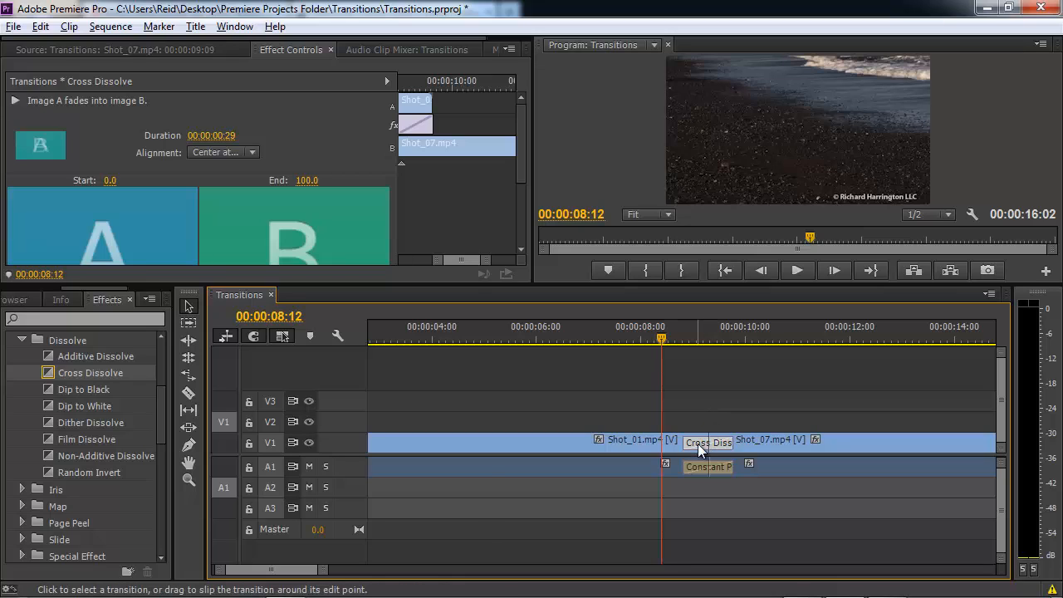
mouse_move(698, 443)
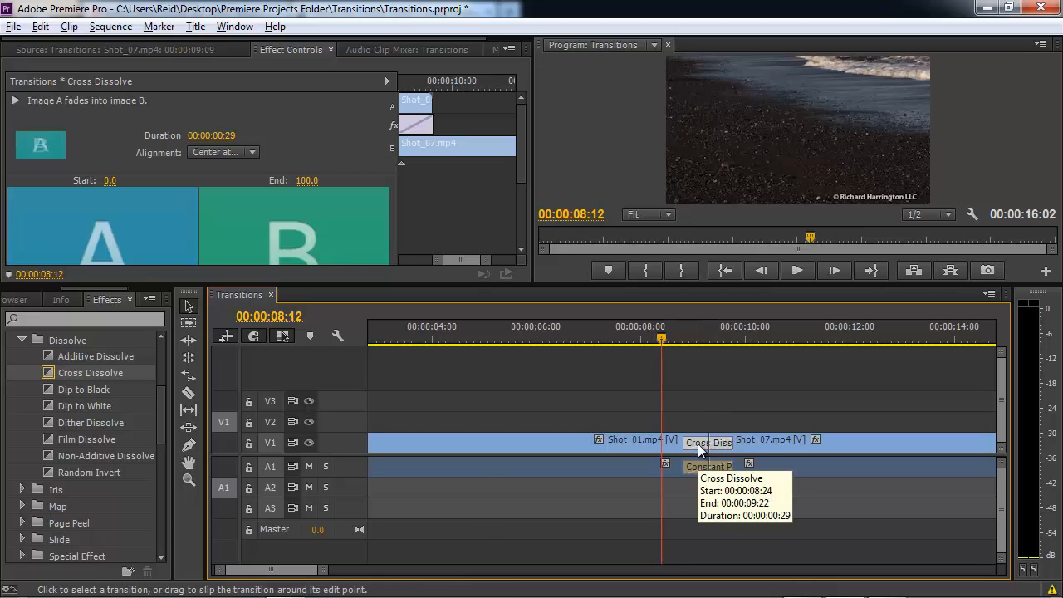
right_click(697, 443)
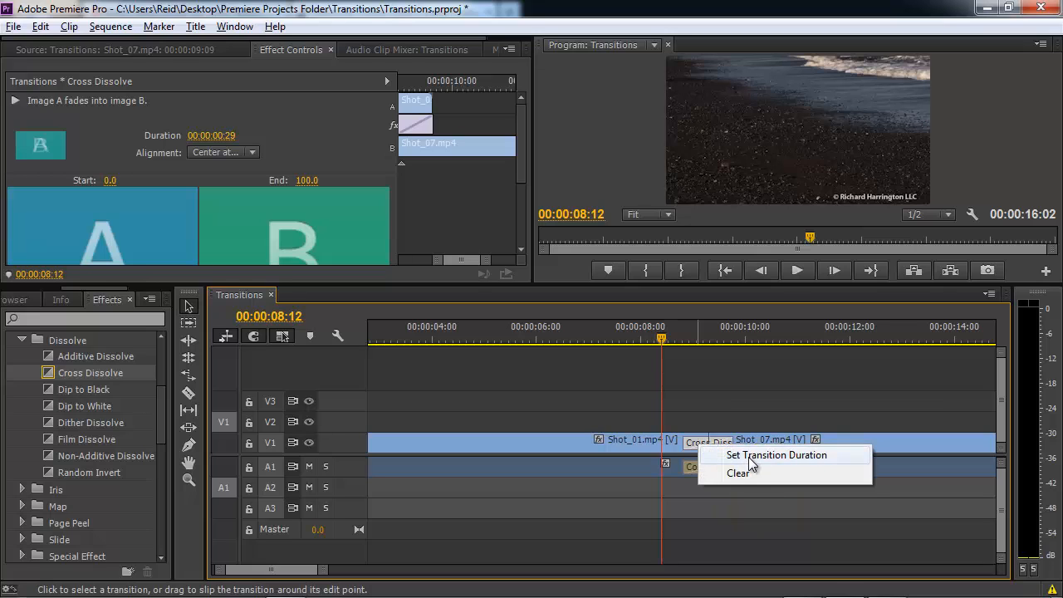
left_click(749, 455)
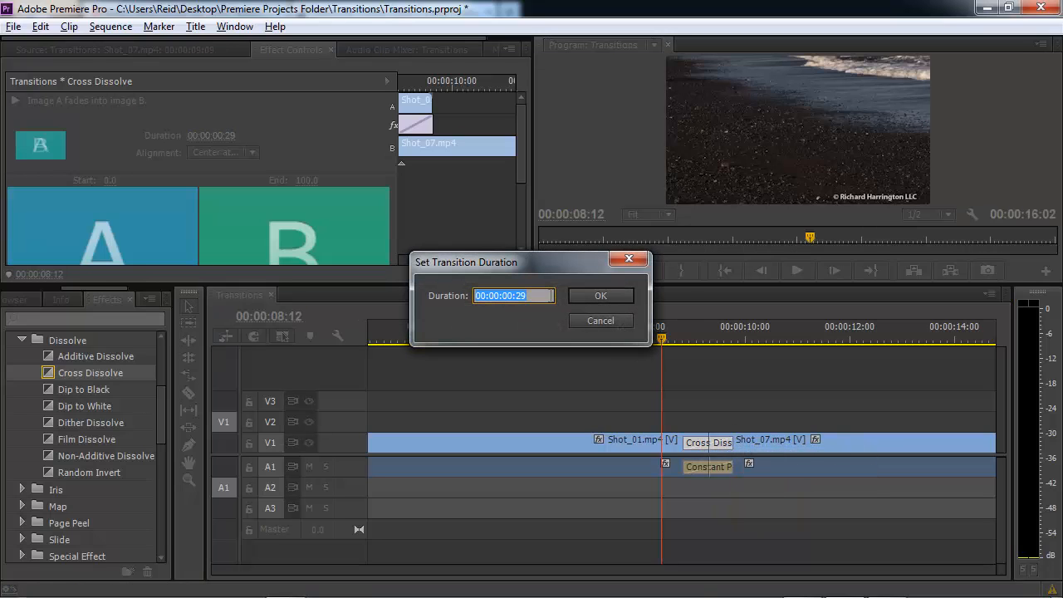
left_click(606, 323)
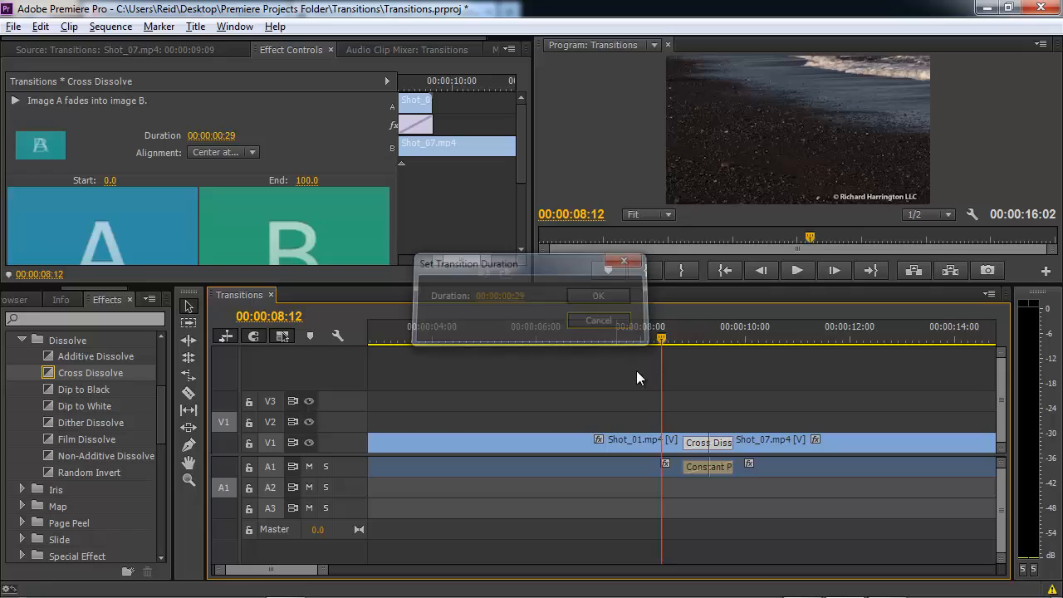
double_click(699, 440)
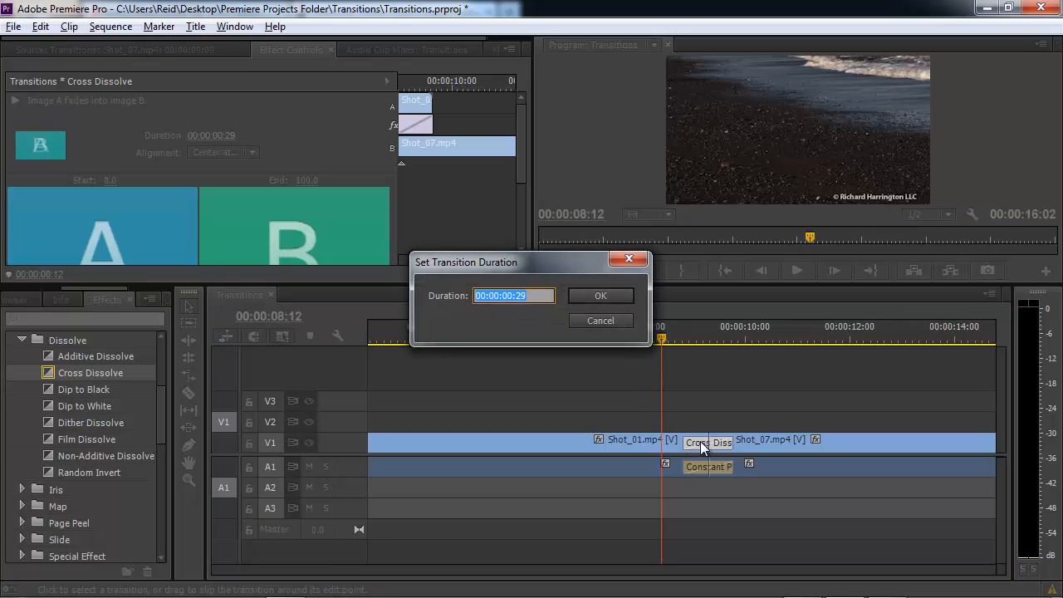
left_click(630, 260)
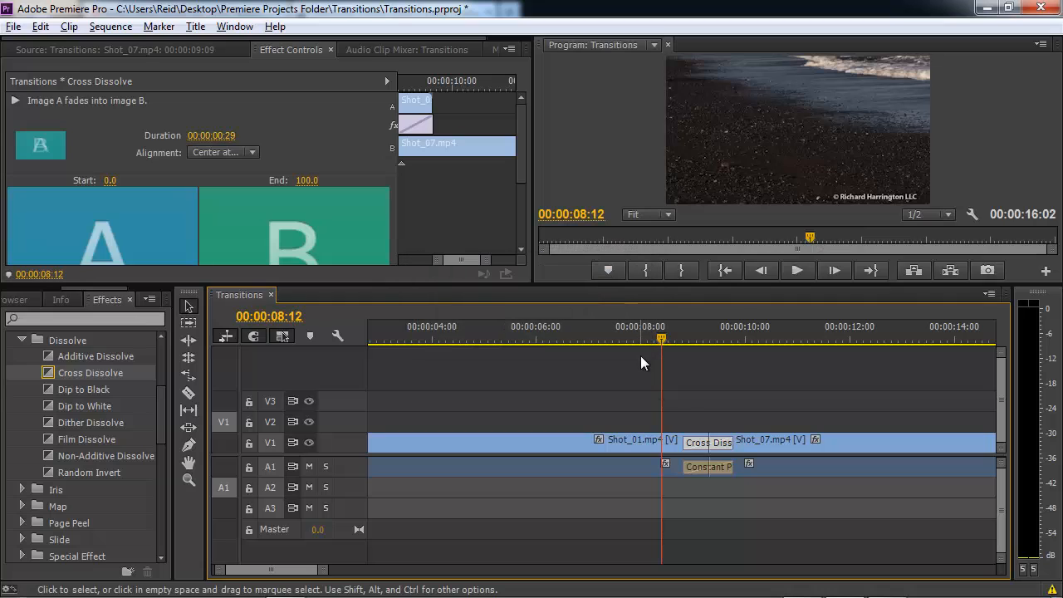
double_click(691, 468)
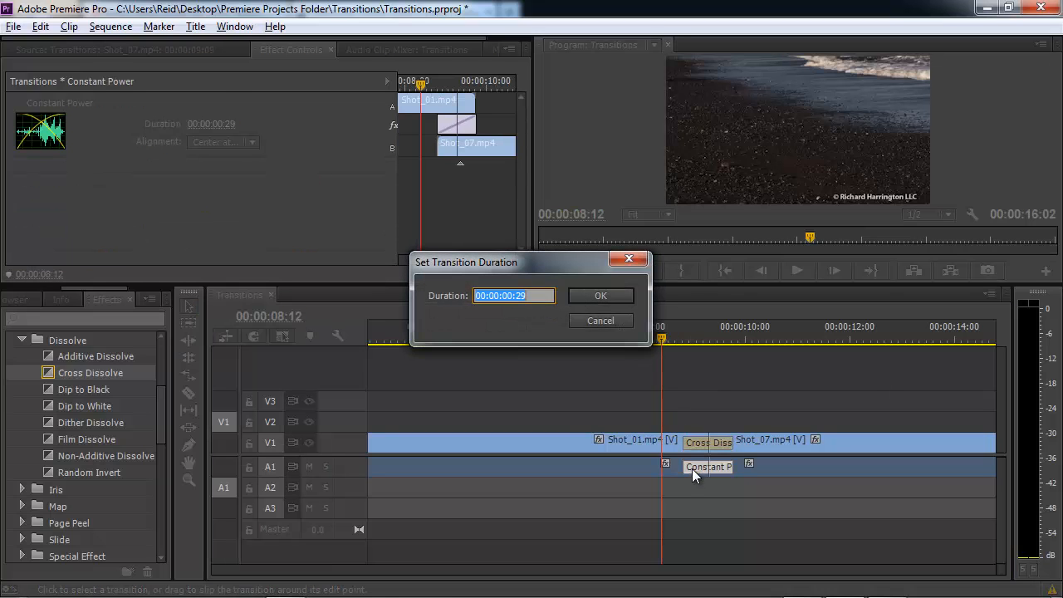
left_click(615, 322)
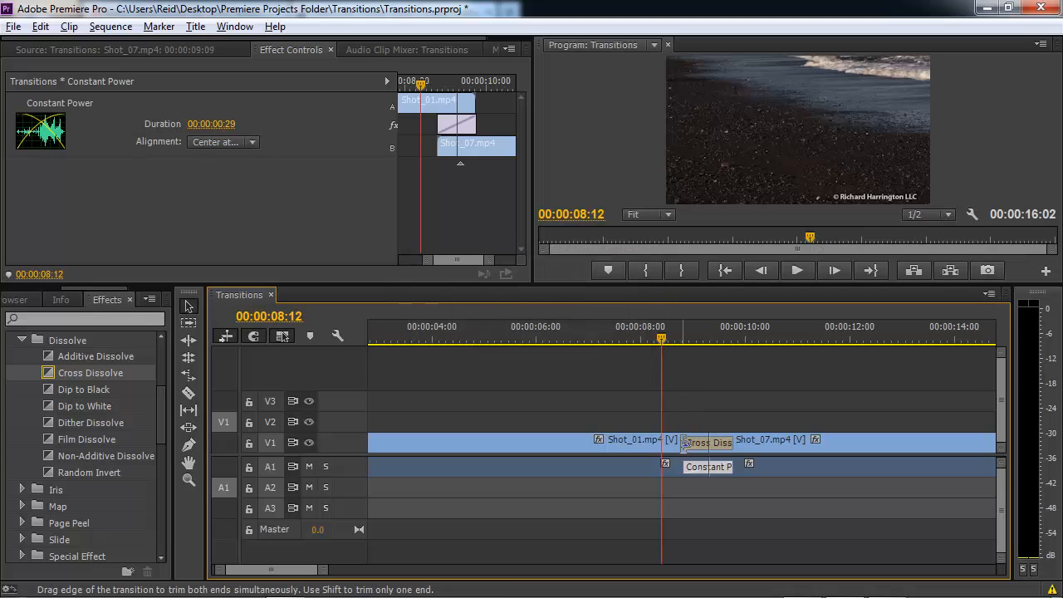
Extend the Cross Dissolve at the Shot_01/Shot_07 cut to 00:00:01:12 in Effect Controls.
mouse_move(683, 443)
left_mouse_down()
mouse_move(648, 440)
mouse_move(697, 442)
mouse_move(681, 443)
left_mouse_up()
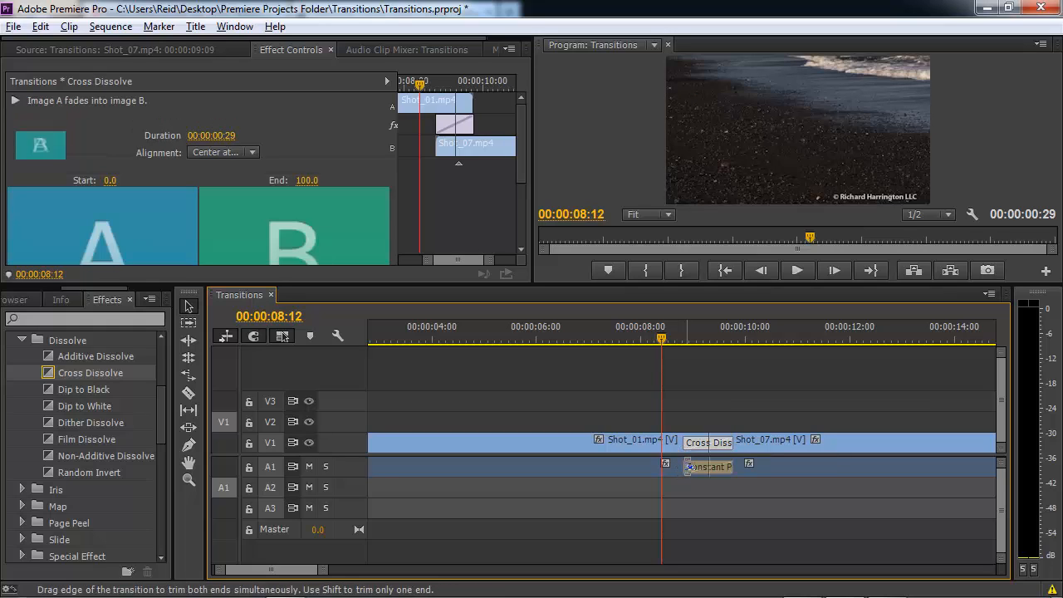
left_click(688, 466)
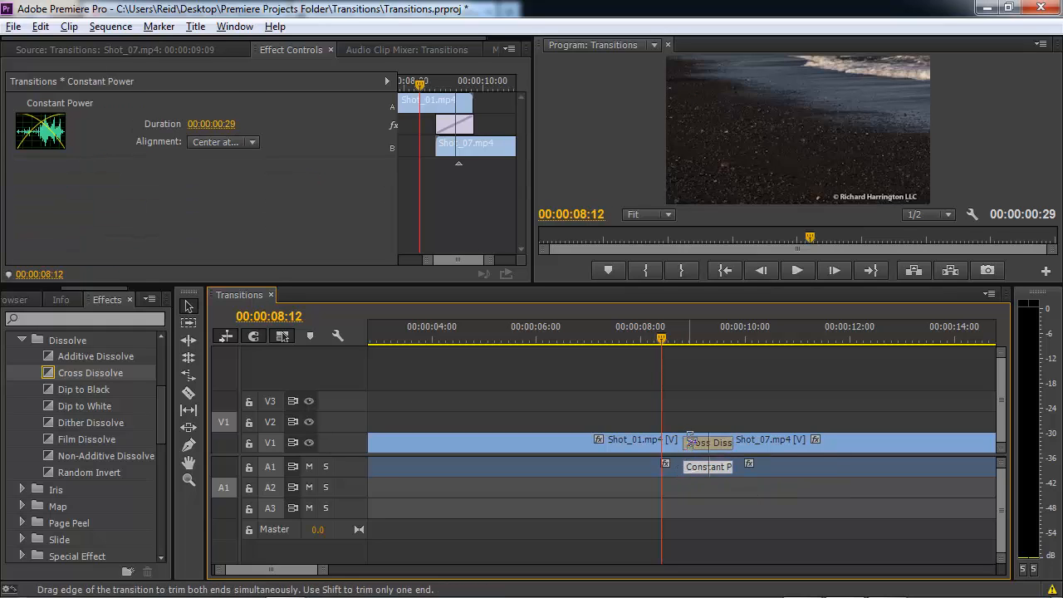
left_click(693, 443)
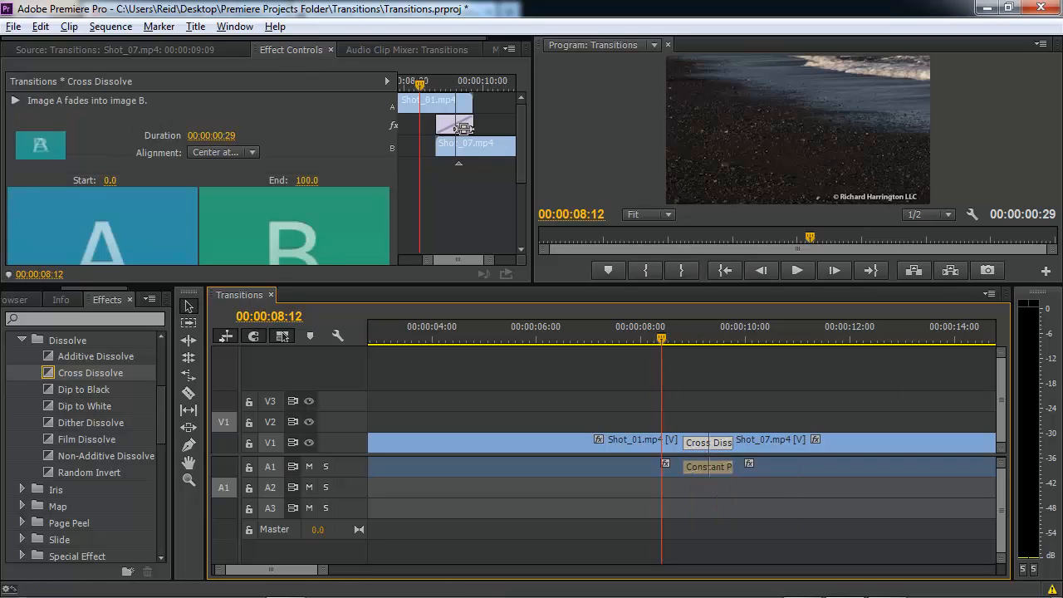
mouse_move(472, 130)
left_mouse_down()
mouse_move(455, 128)
mouse_move(470, 128)
left_mouse_up()
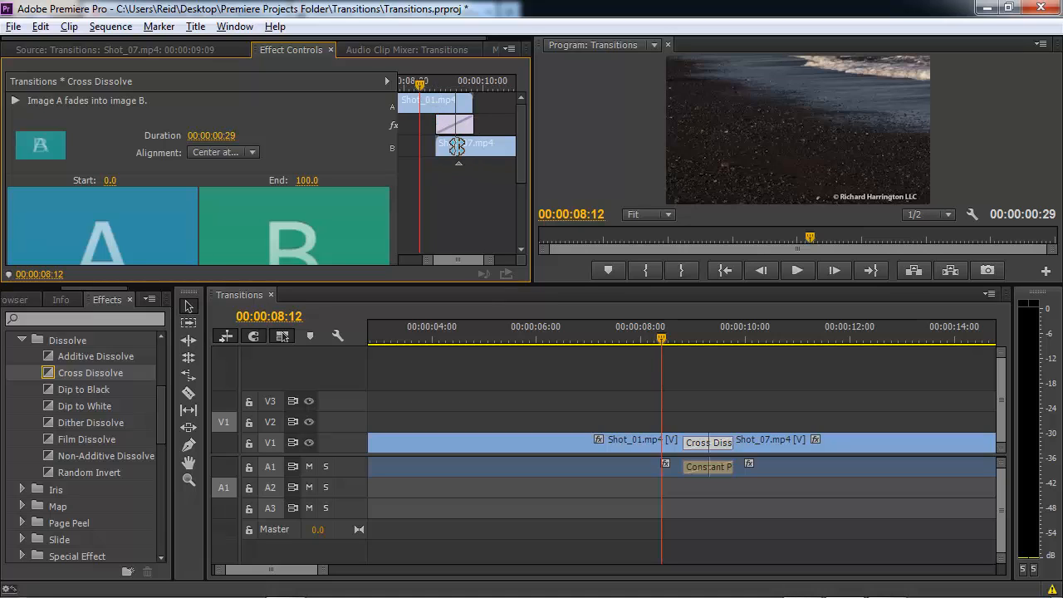
left_click_drag(470, 122, 490, 123)
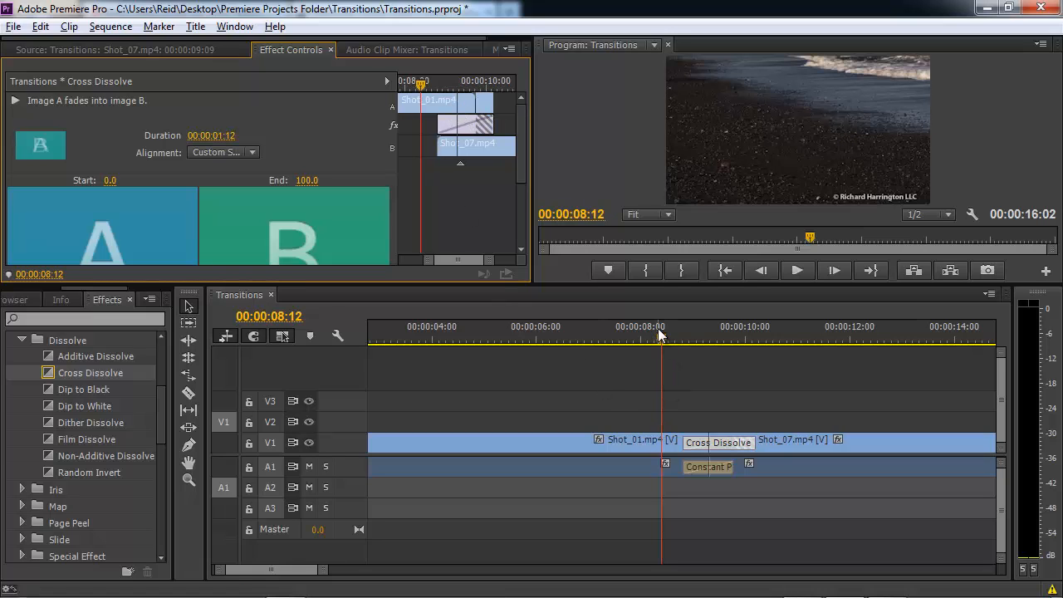
left_click_drag(659, 330, 629, 341)
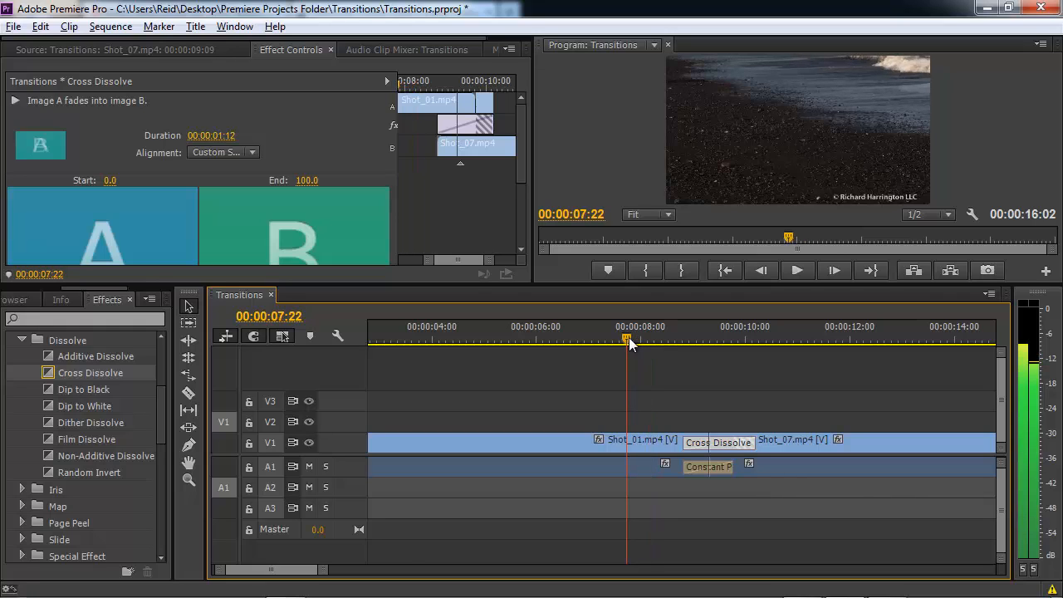
Preview the lengthened dissolve, then shorten it back to 00:00:00:29 centred on the cut.
key("space")
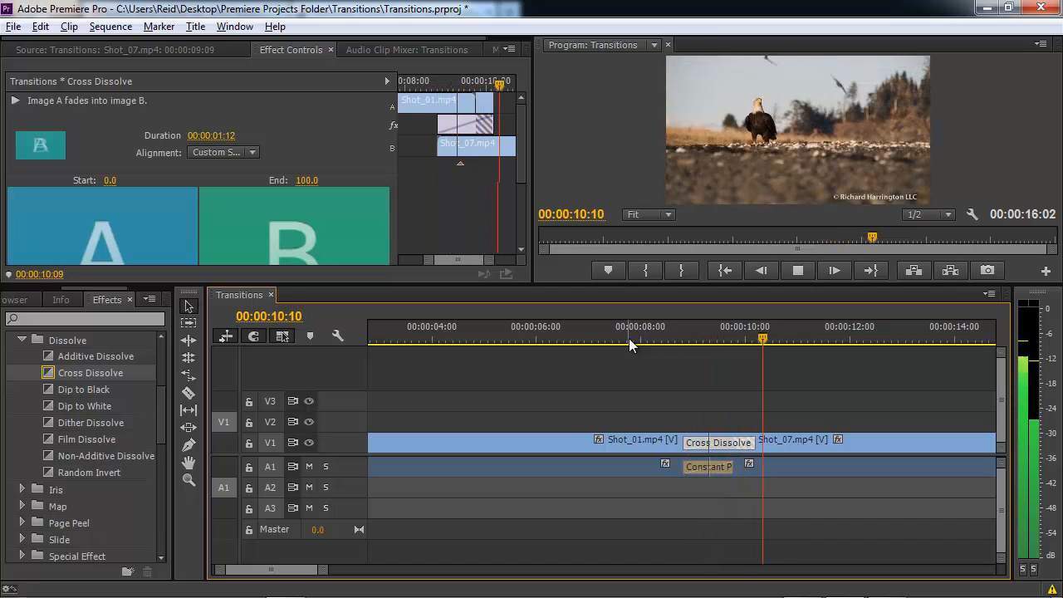
key("space")
left_click(656, 333)
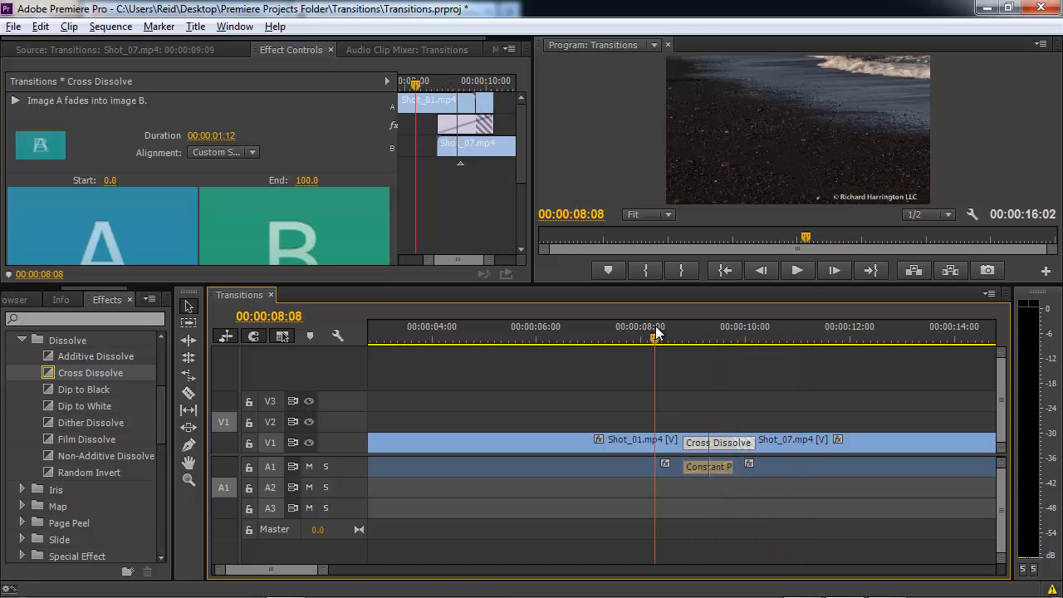
key("space")
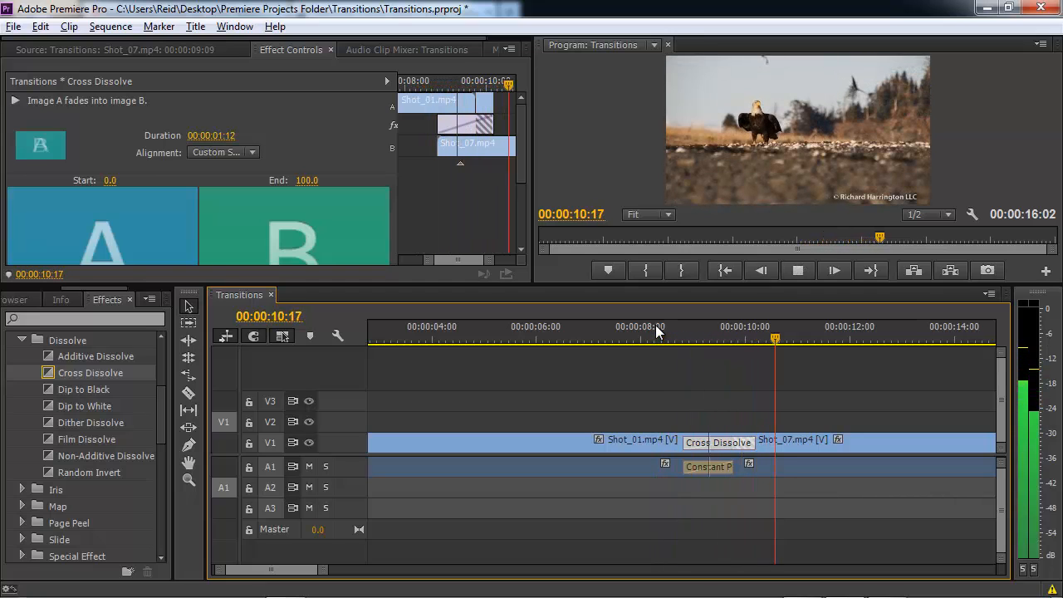
key("space")
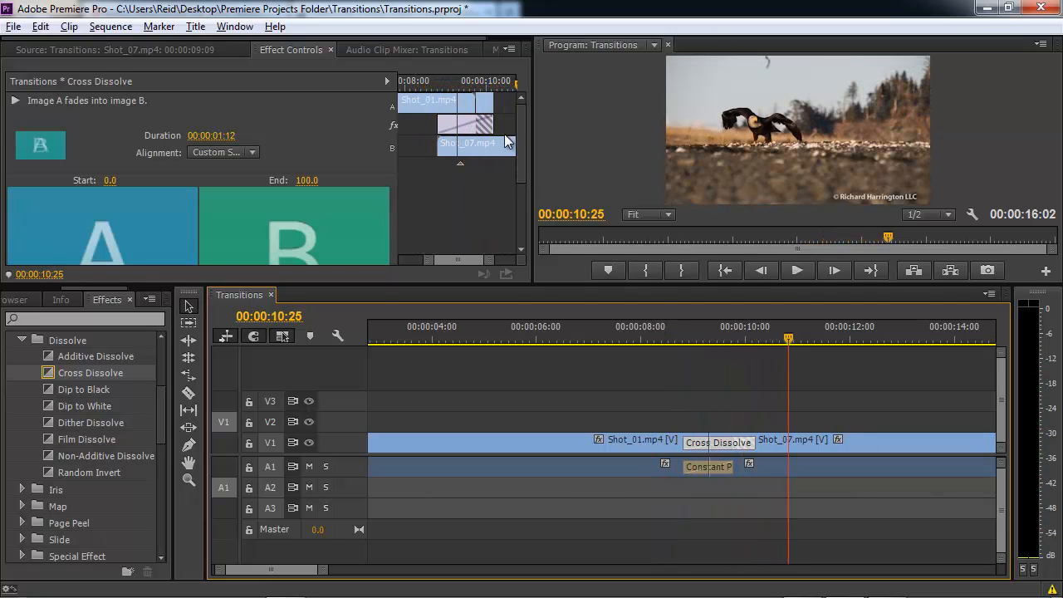
left_click_drag(496, 125, 476, 127)
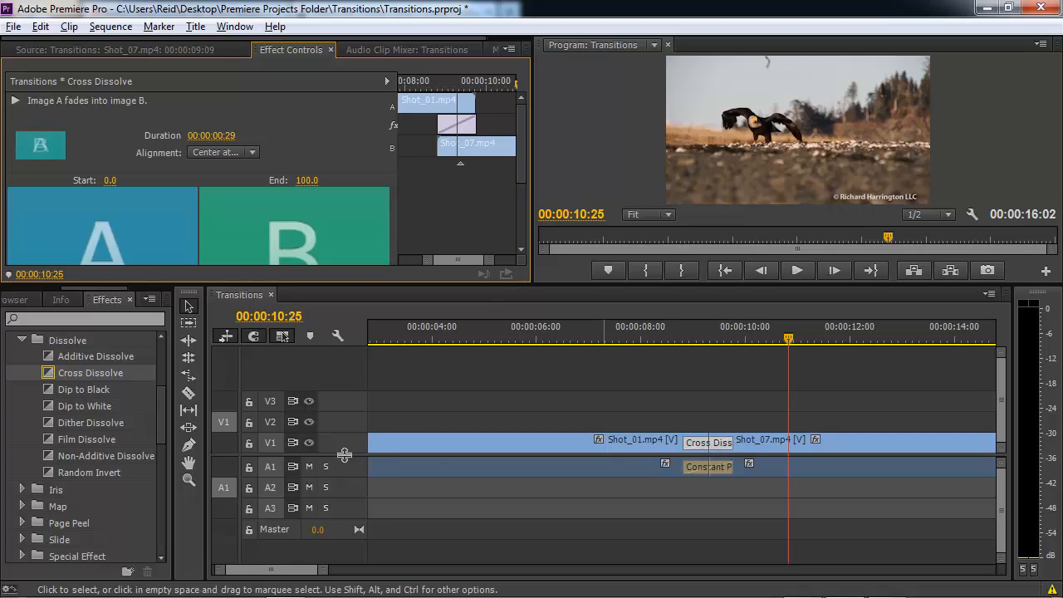
Apply Cross Stretch to the Shot_01/Shot_07 cut and play it back.
scroll(156, 446, "down", 1)
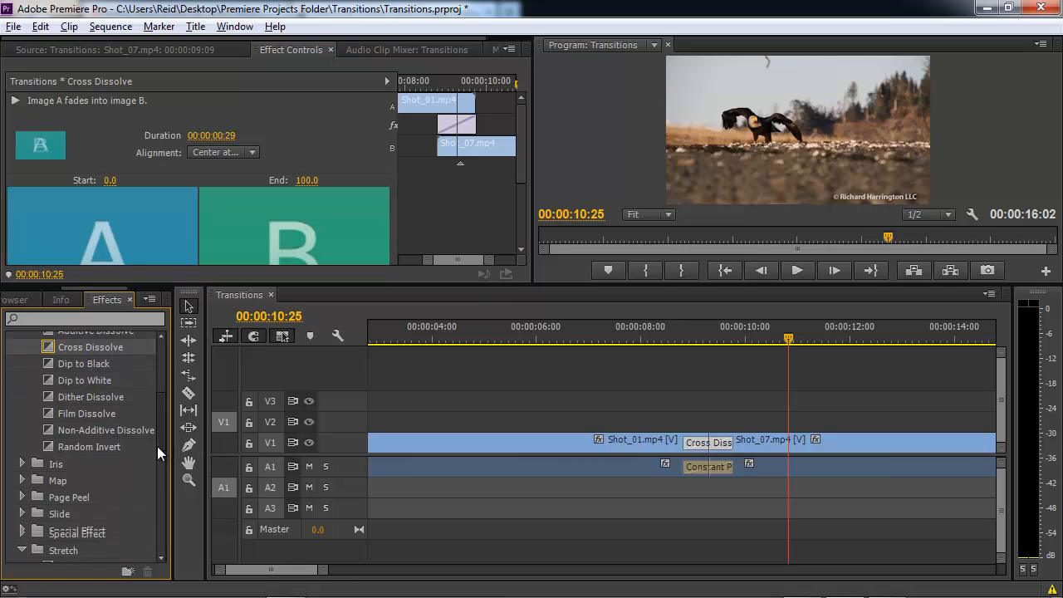
scroll(159, 464, "down", 4)
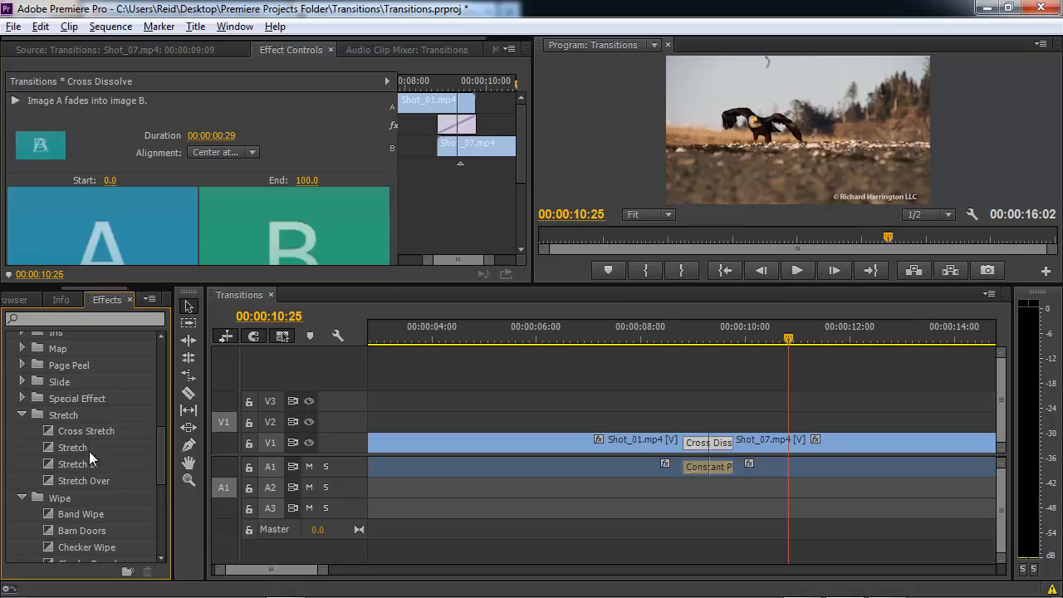
left_click_drag(44, 427, 692, 439)
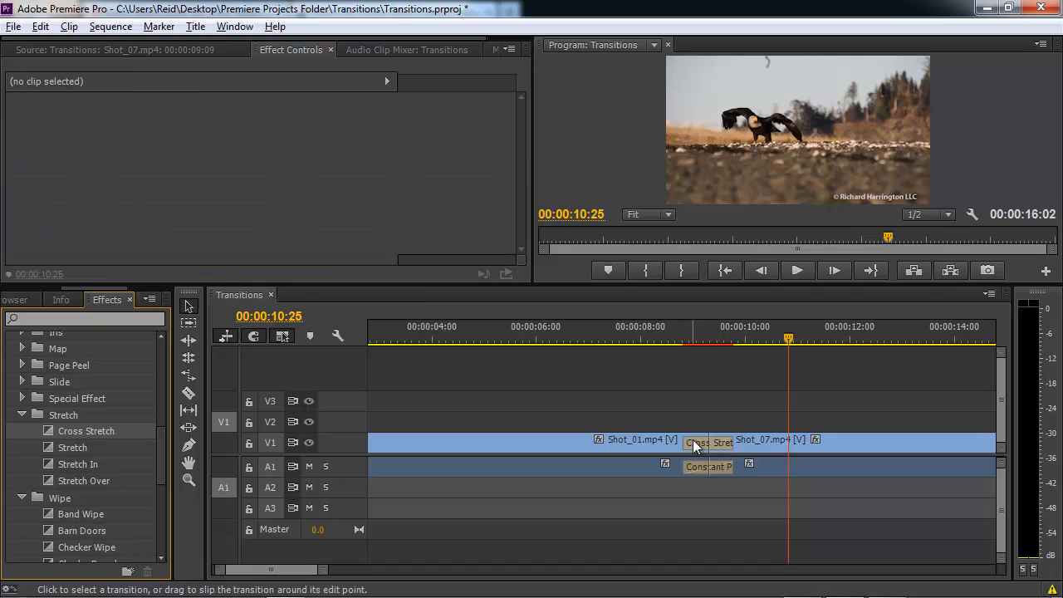
left_click(623, 336)
key("space")
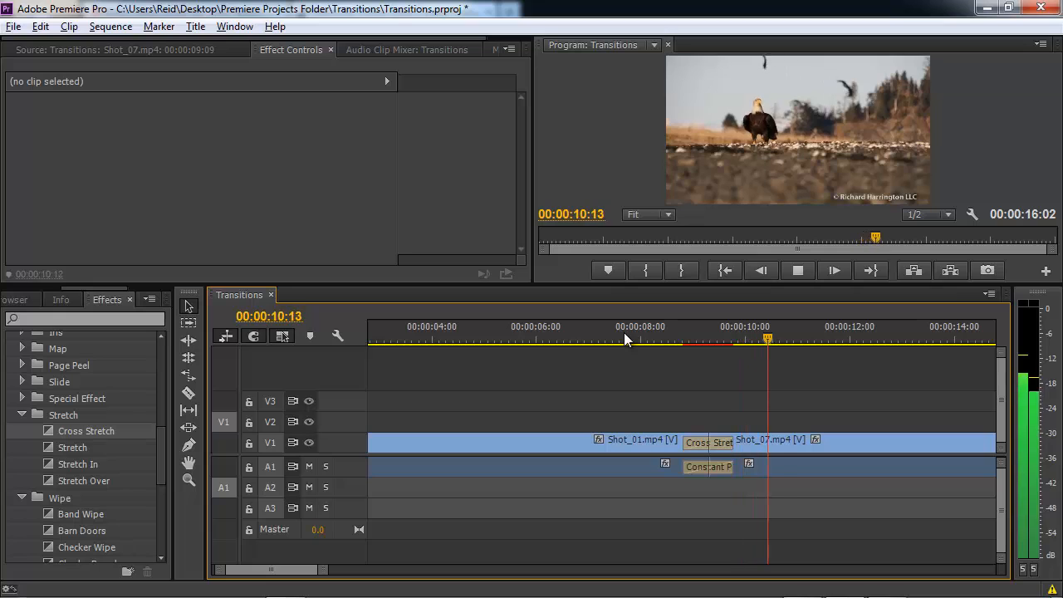
key("space")
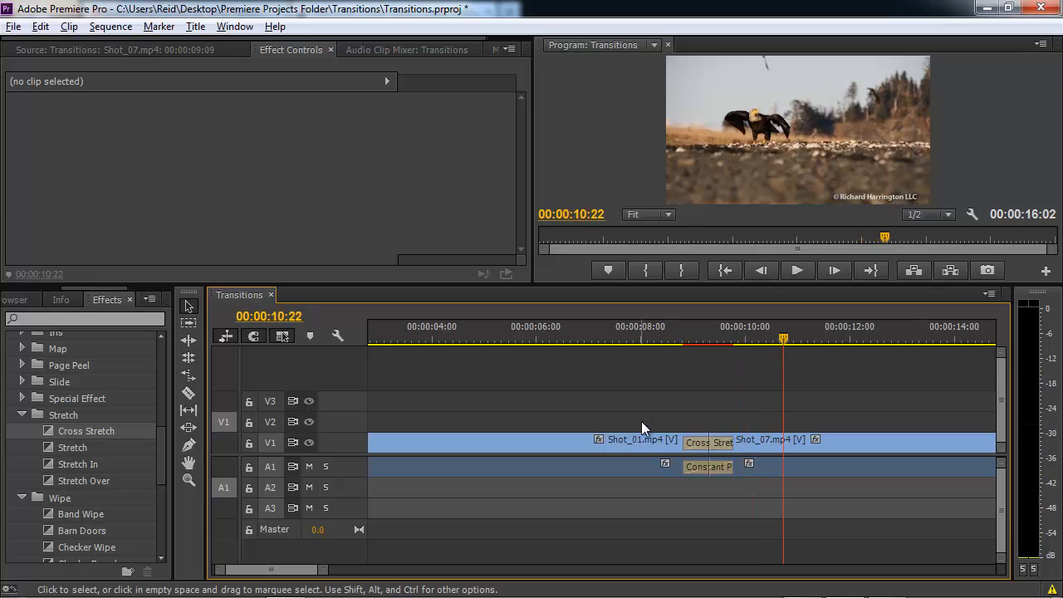
Shorten the Cross Stretch to 15 frames (00:00:00:15) and preview it.
double_click(701, 443)
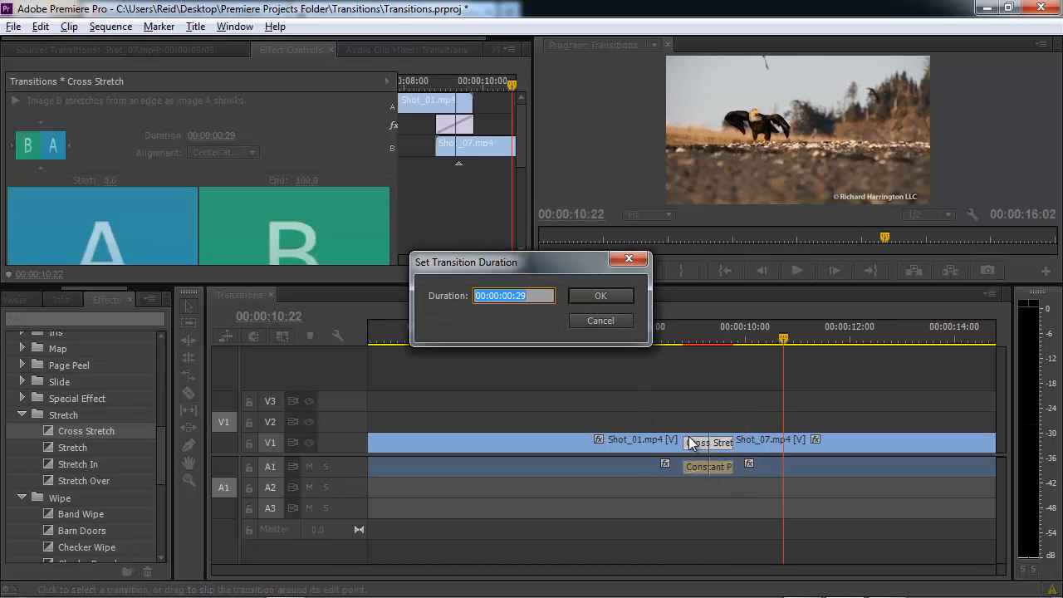
type("15")
key("Return")
left_click(640, 338)
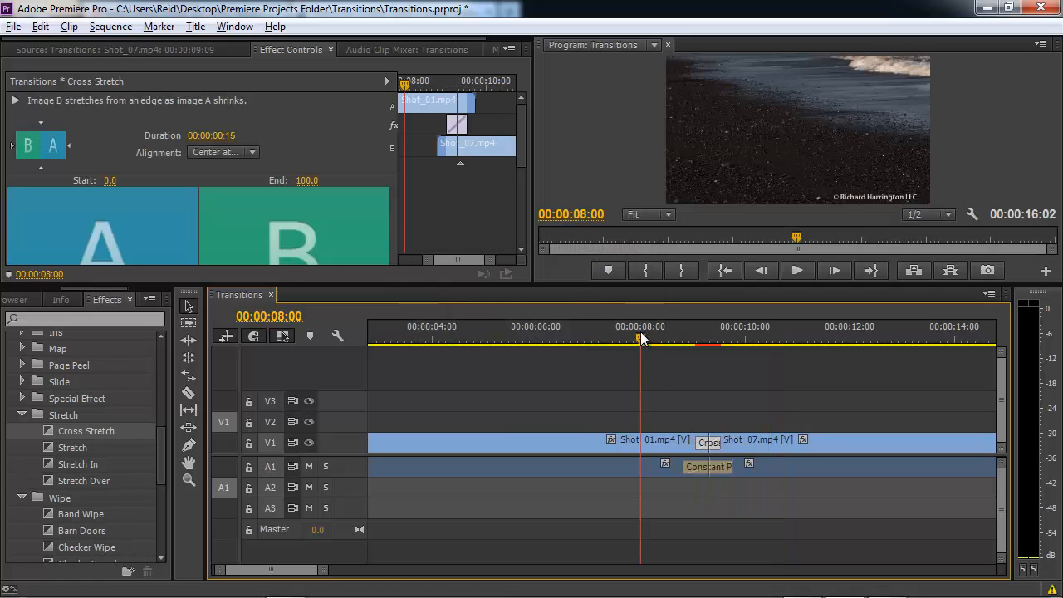
key("space")
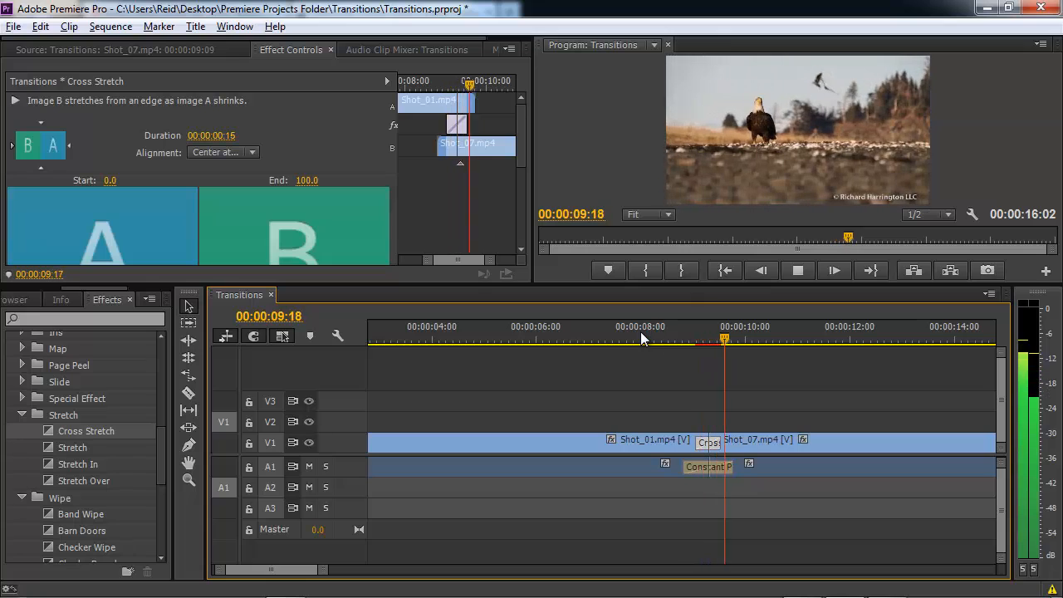
key("space")
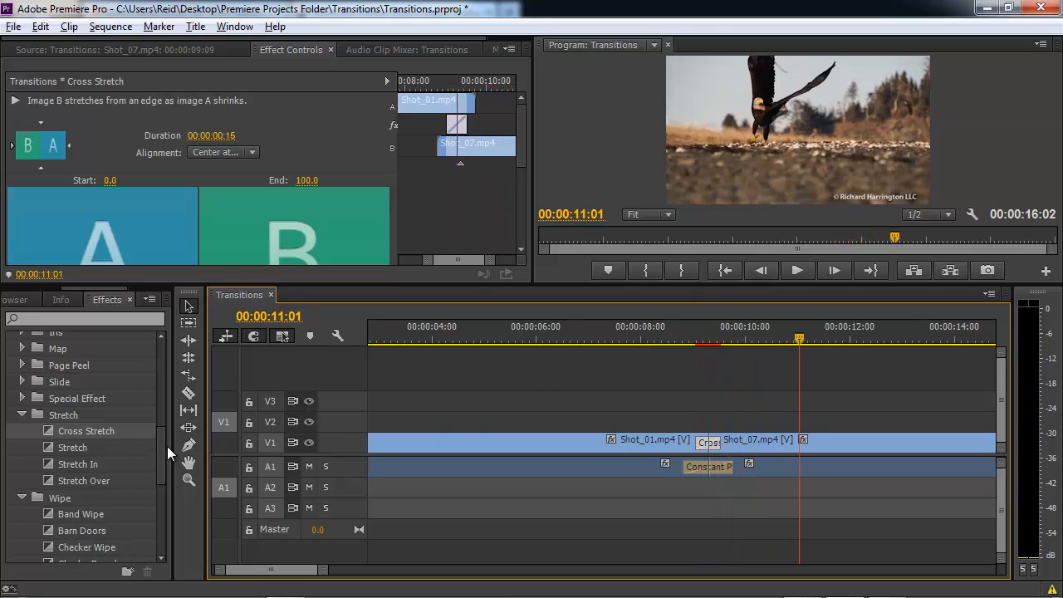
Drop a Cross Dissolve on the Shot_01/Shot_07 cut and play it back.
left_click_drag(163, 443, 155, 409)
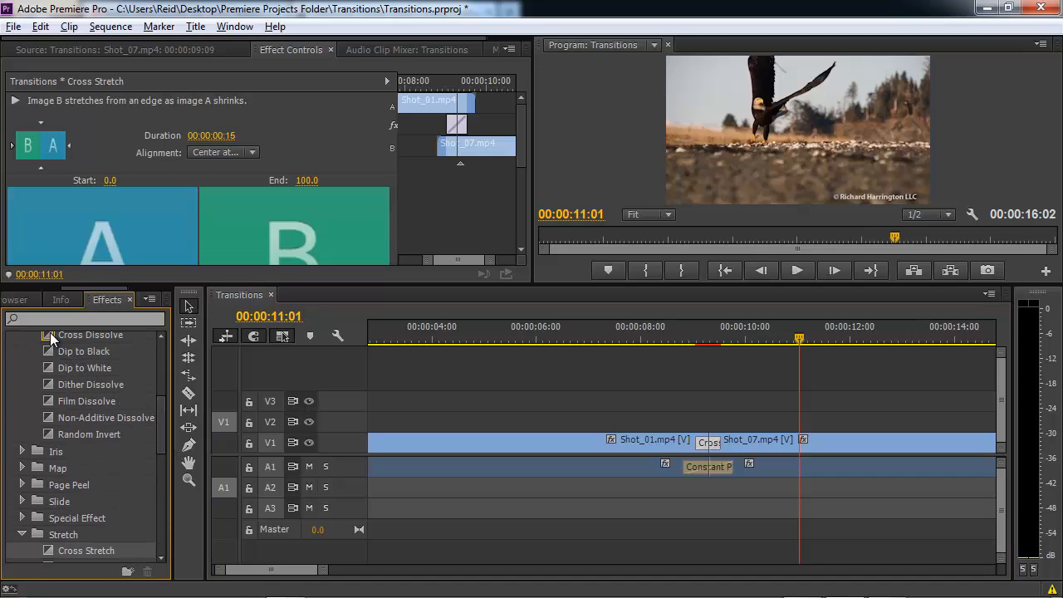
left_click_drag(50, 333, 708, 428)
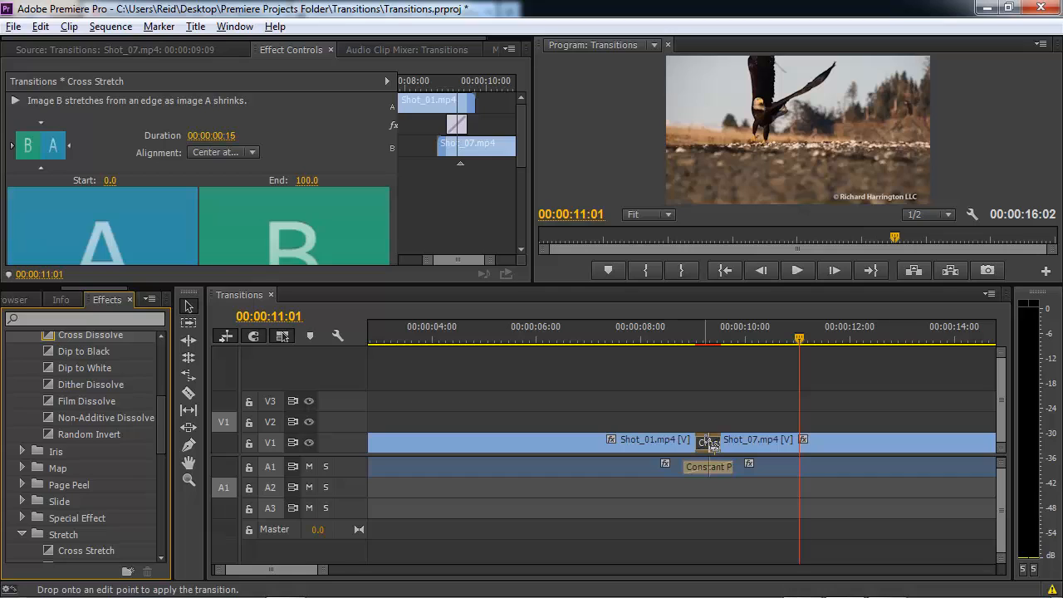
left_click(769, 428)
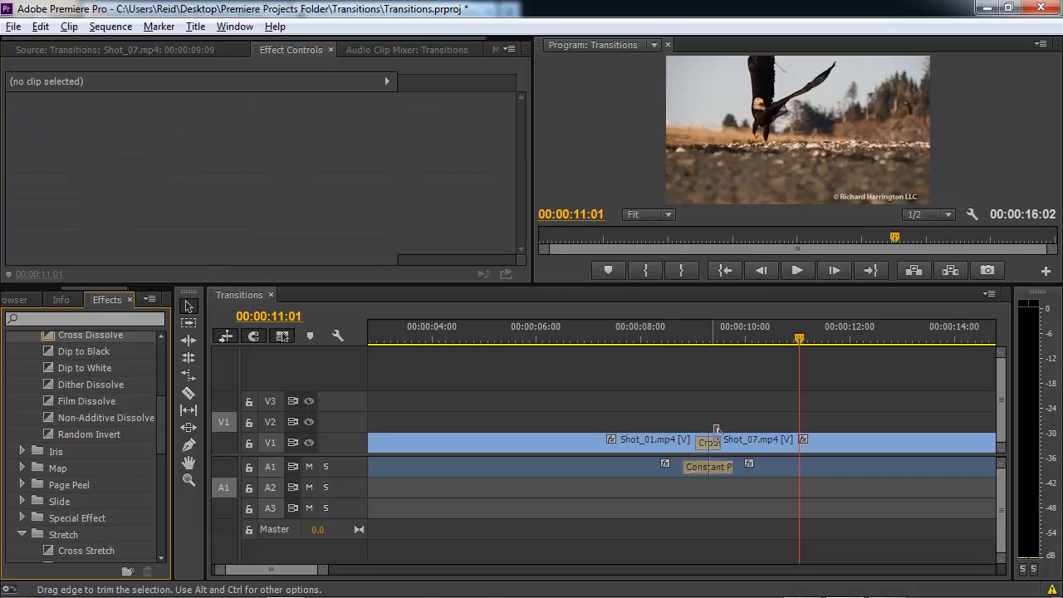
left_click(651, 334)
key("space")
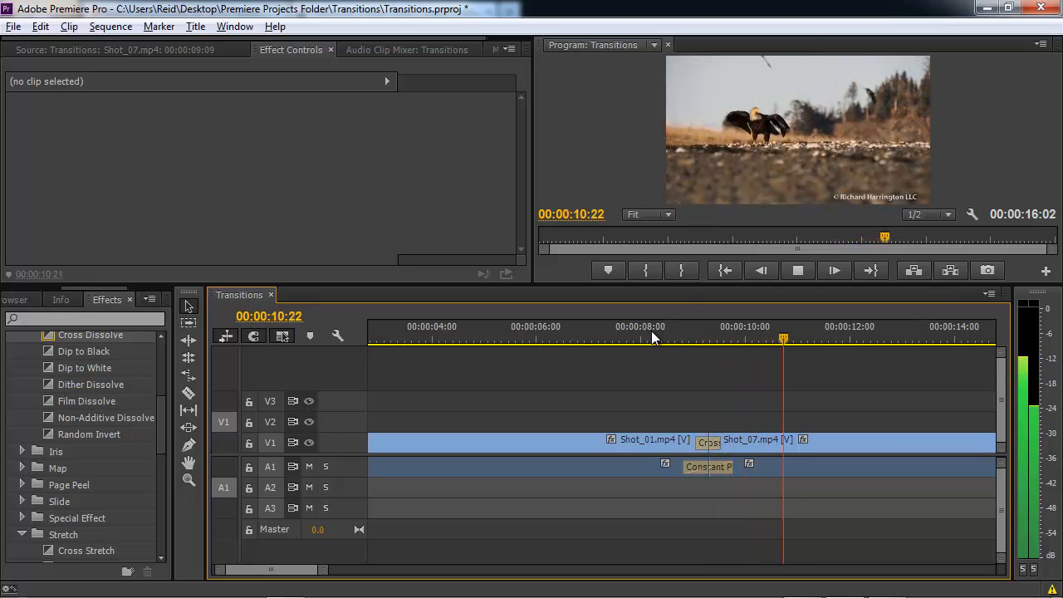
key("space")
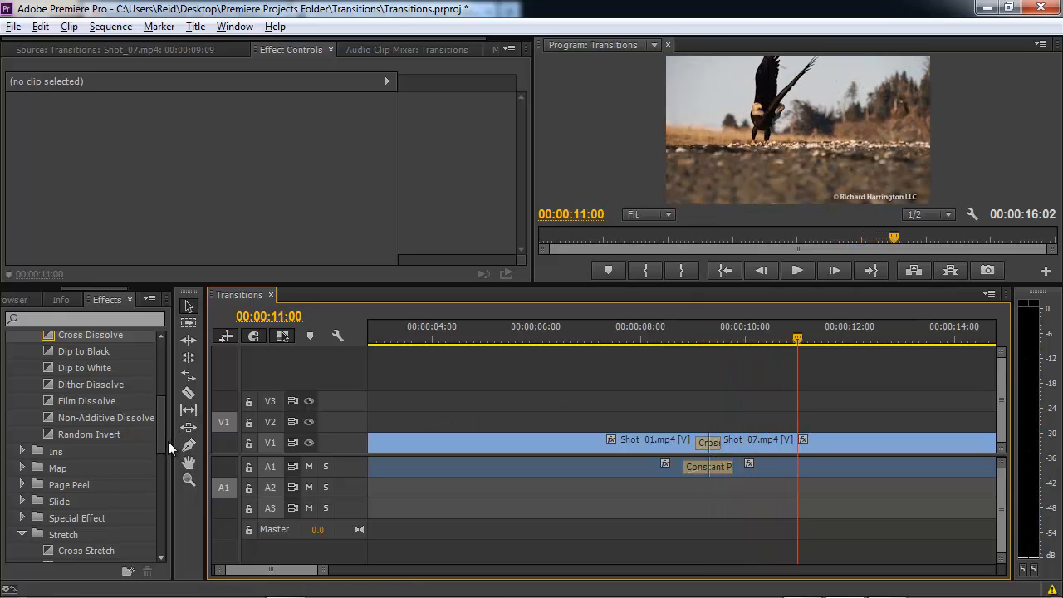
Replace it with the Wipe transition from the Wipe folder and preview it.
left_click_drag(164, 440, 155, 533)
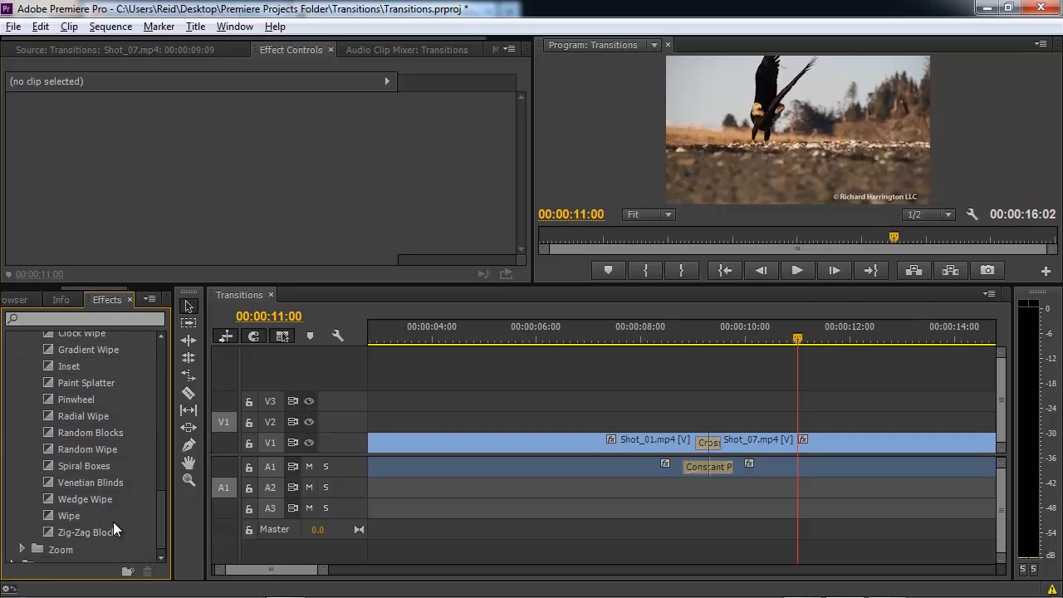
left_click_drag(68, 513, 702, 440)
left_click(664, 327)
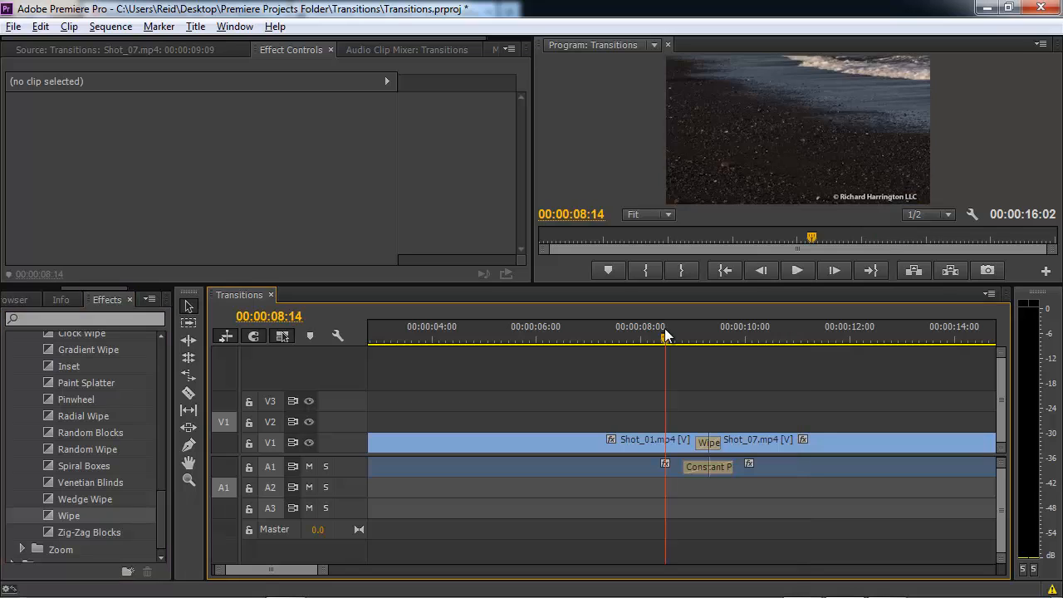
key("space")
key("space")
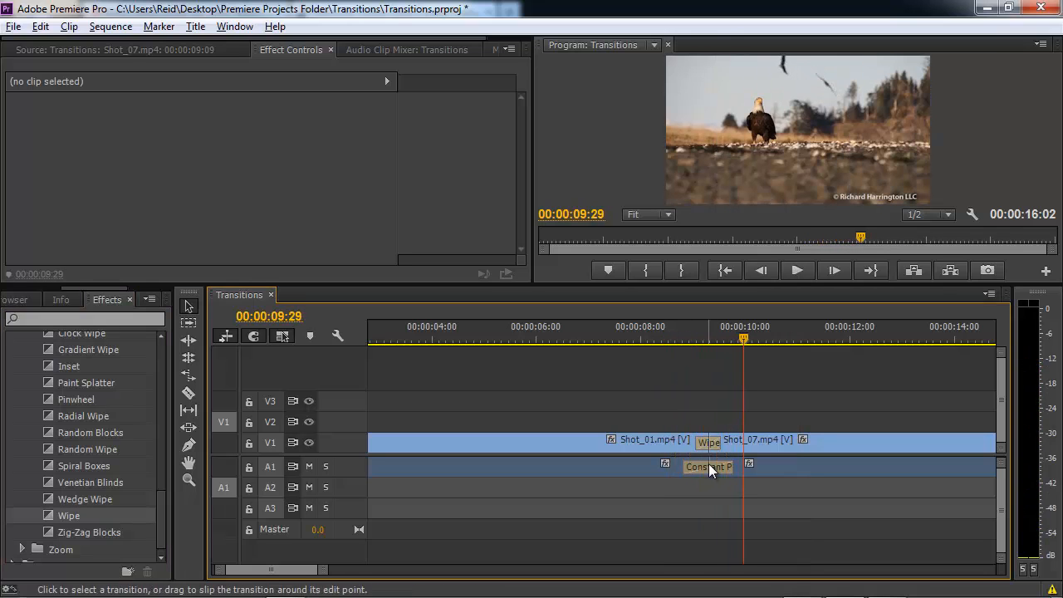
Set the Wipe's duration to 100 (00:00:01:00) and play it back.
double_click(706, 442)
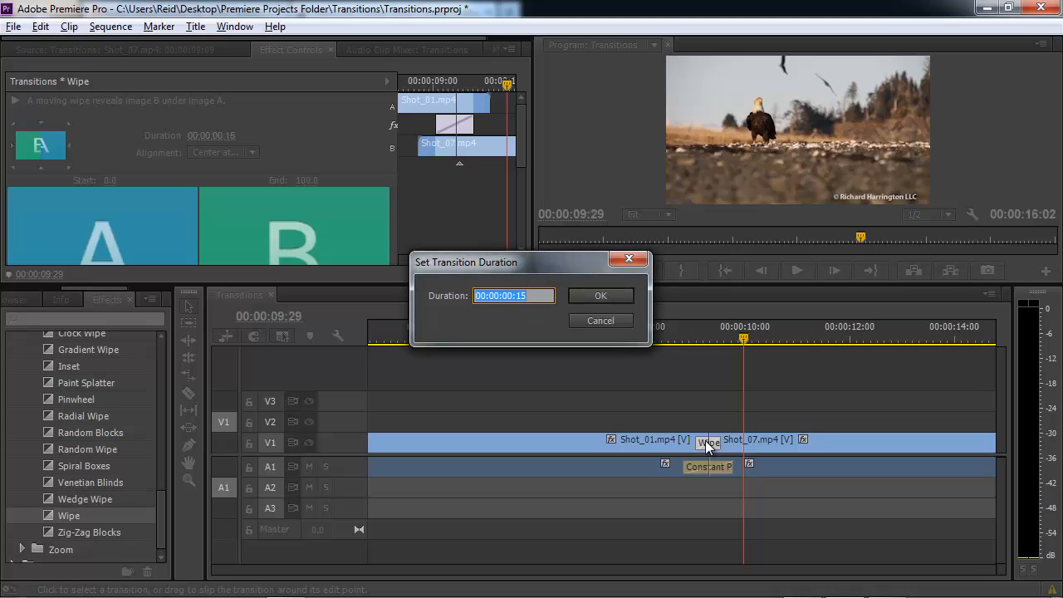
type("100")
key("Return")
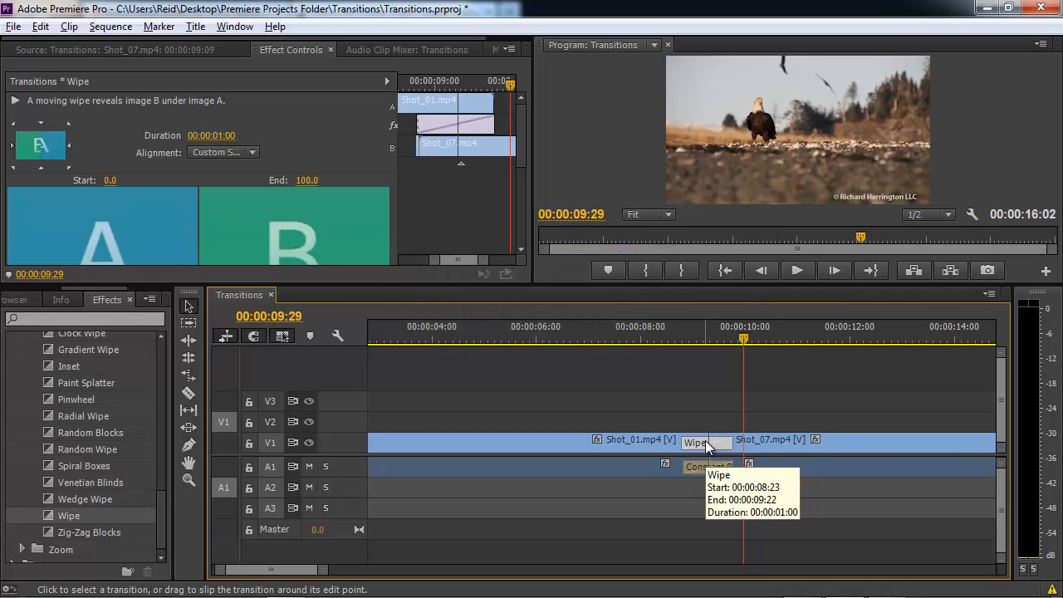
left_click(670, 334)
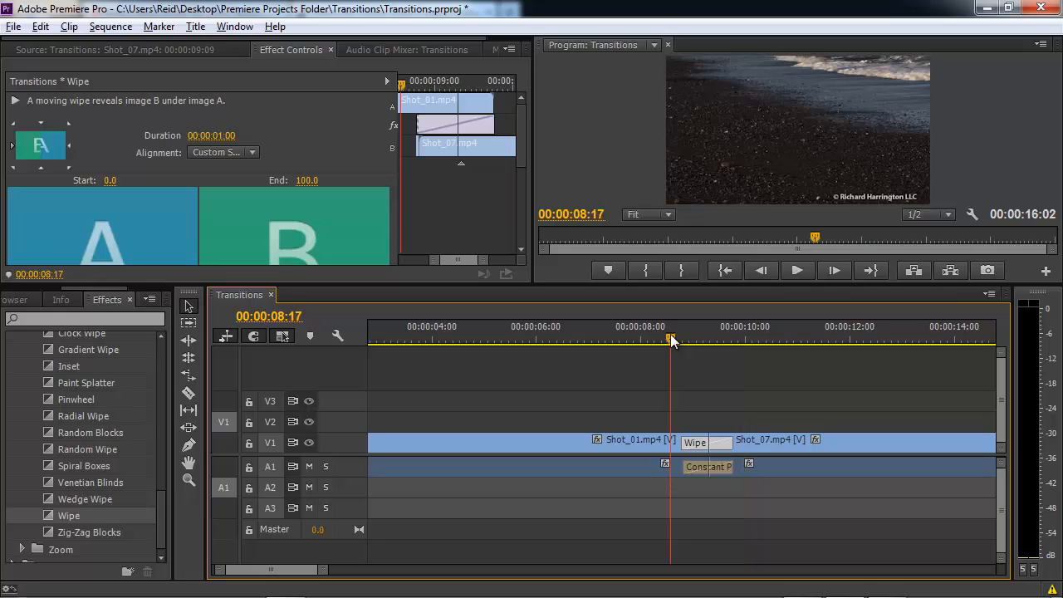
key("space")
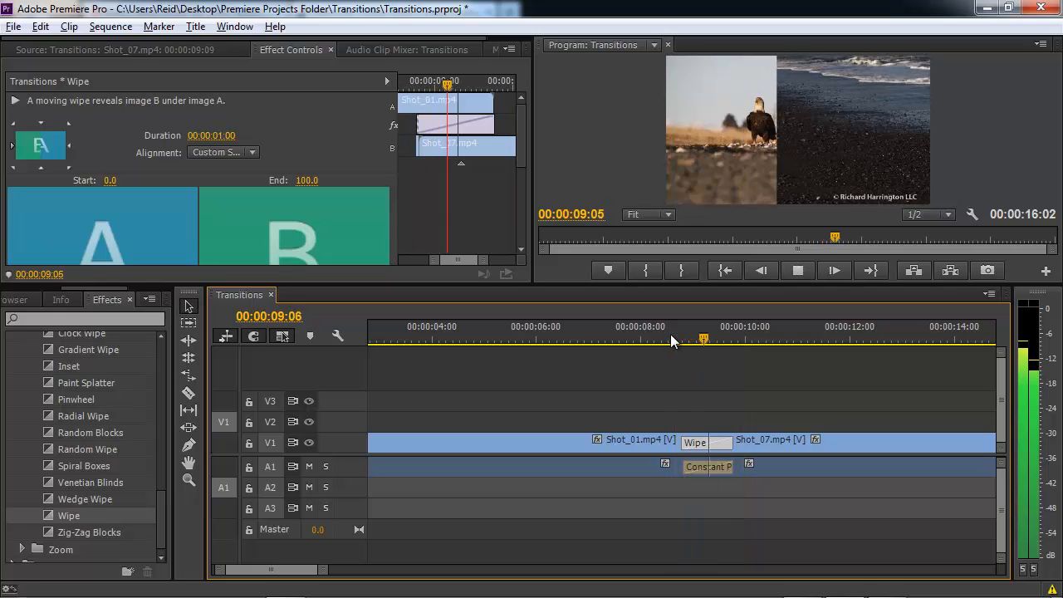
key("space")
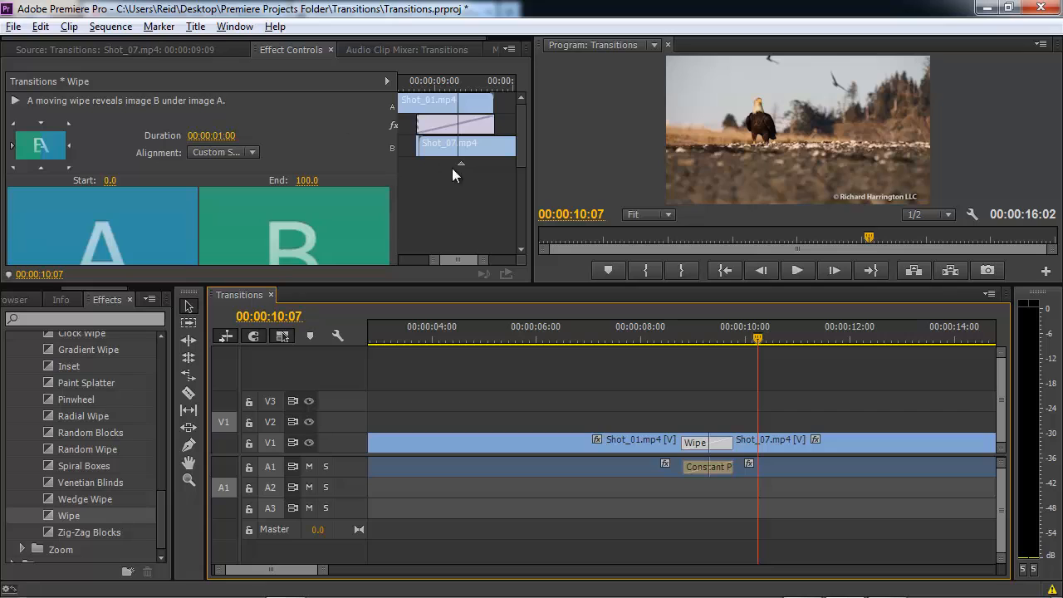
Set the Wipe's Border Width to 25.0 in Effect Controls.
left_click_drag(522, 158, 504, 235)
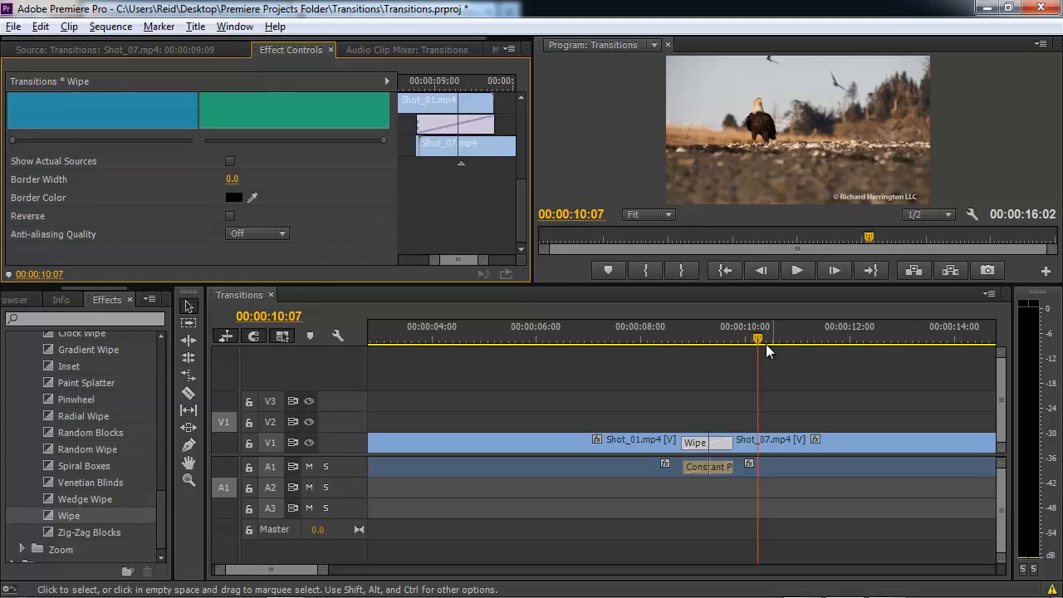
left_click_drag(758, 340, 707, 343)
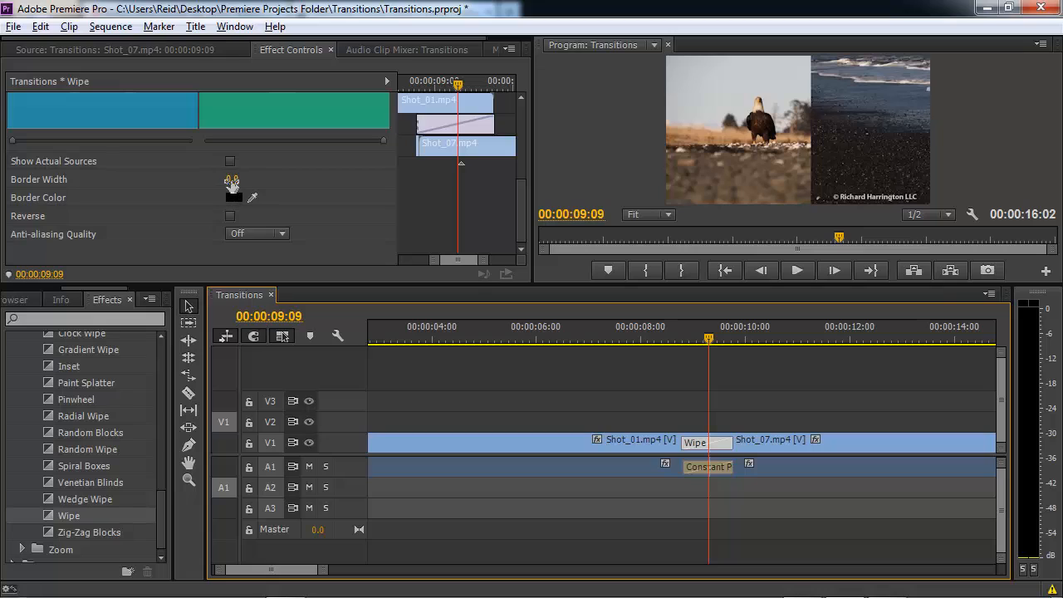
left_click_drag(234, 182, 347, 191)
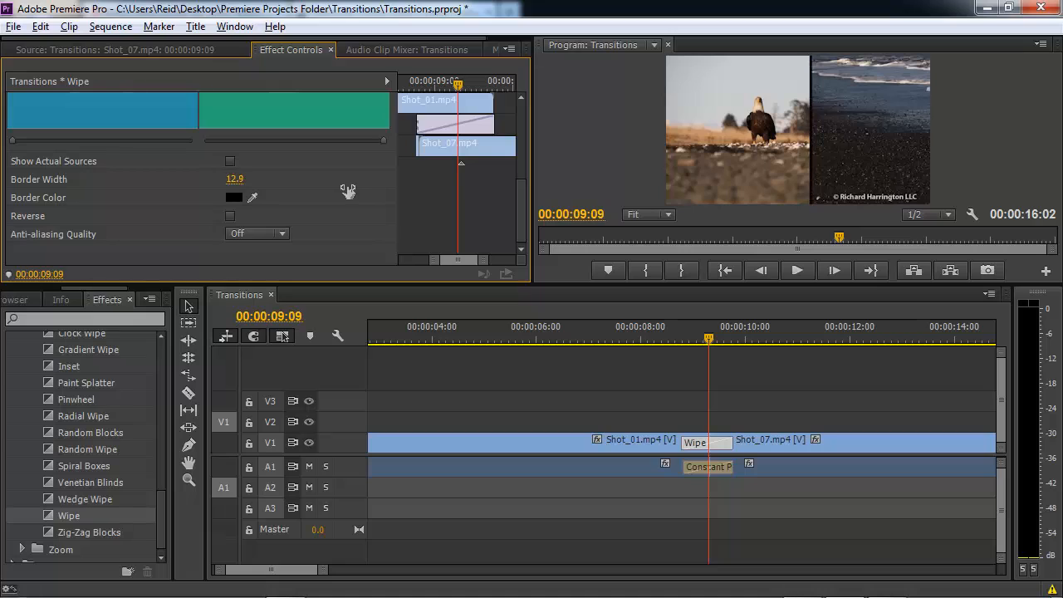
left_click_drag(234, 184, 269, 179)
left_click(236, 179)
type("20")
key("Return")
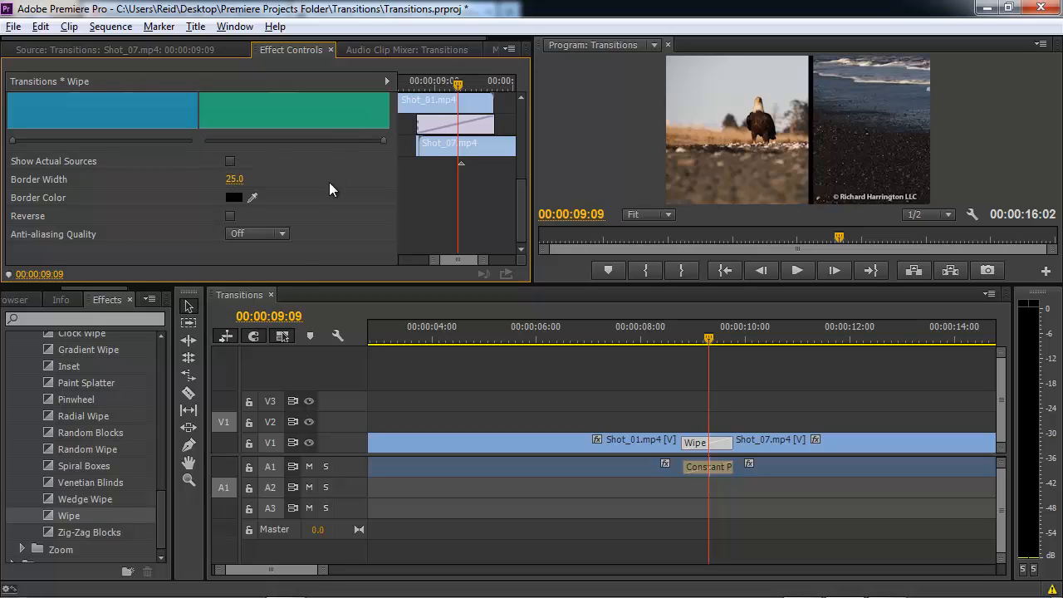
Change the Wipe's border colour from black to a saturated dark blue.
left_click(235, 197)
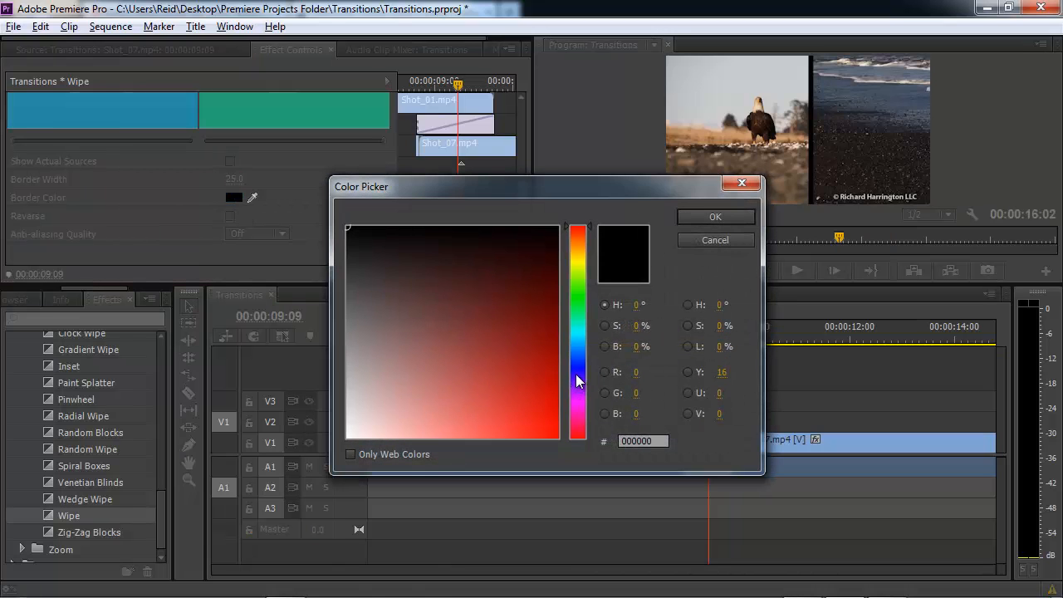
left_click(579, 369)
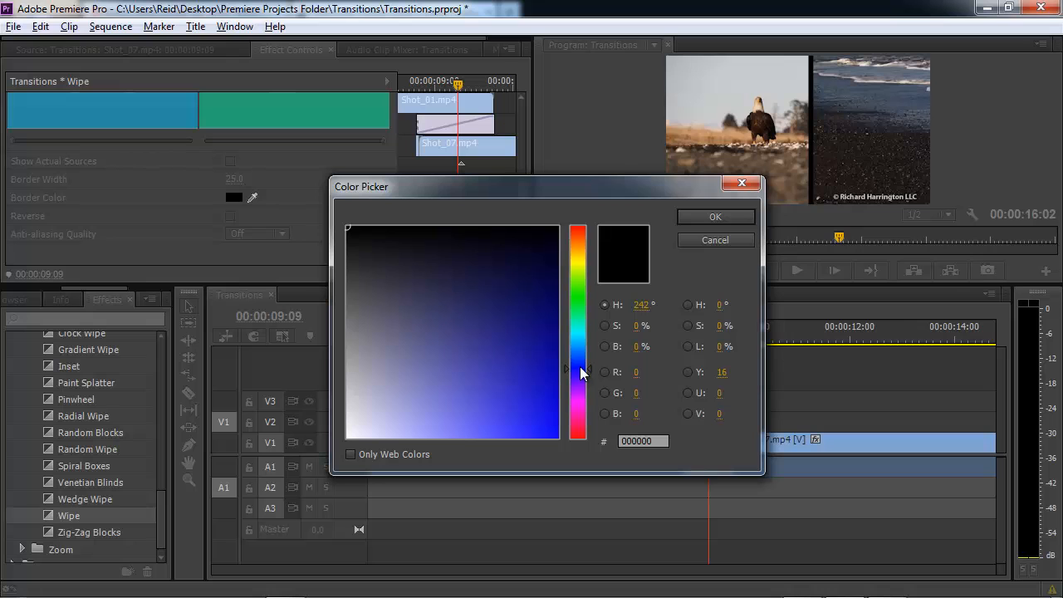
left_click(716, 216)
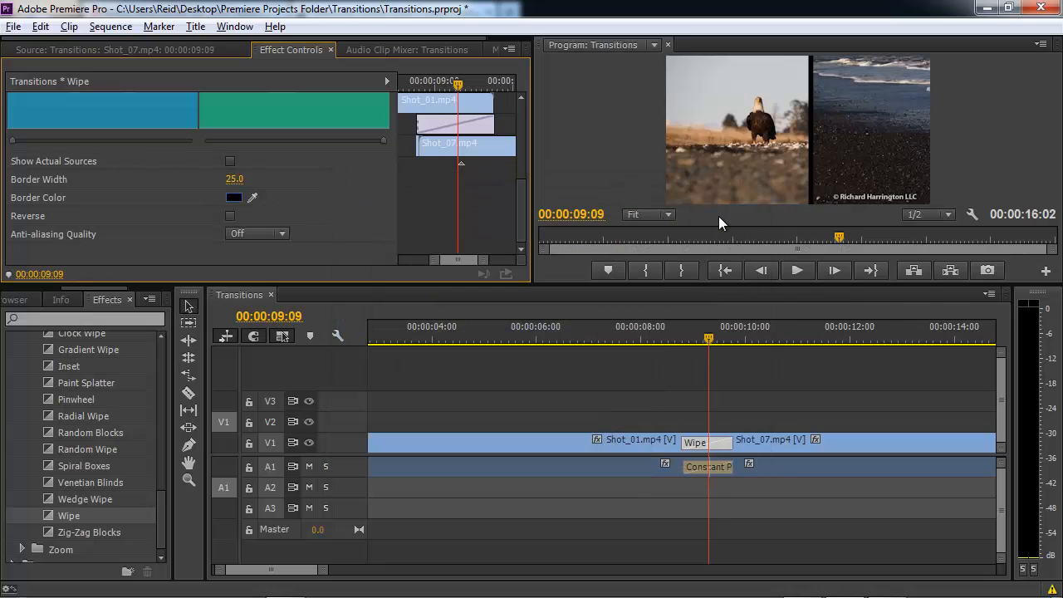
left_click(233, 198)
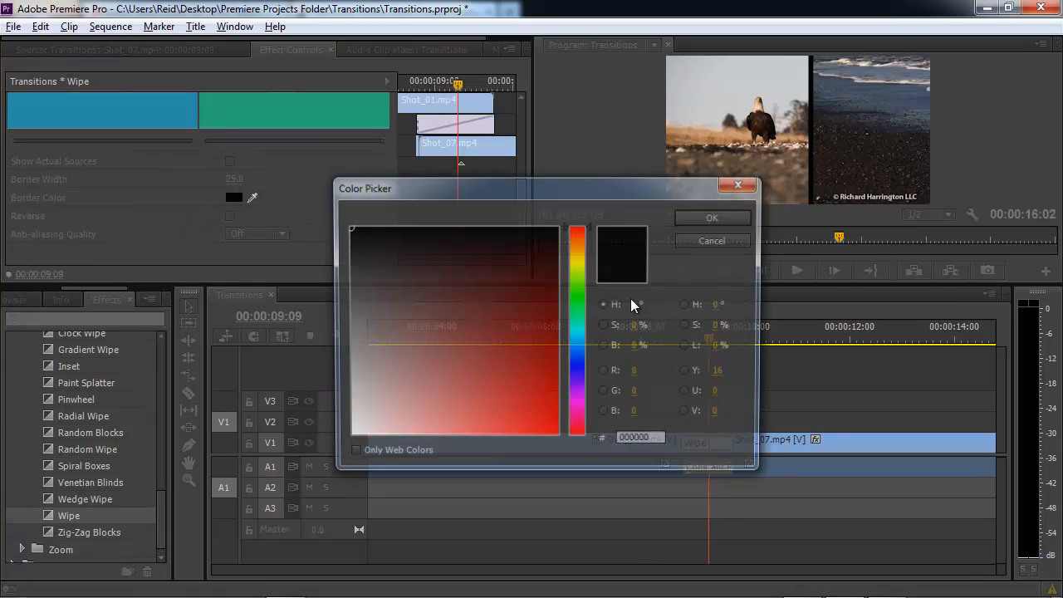
left_click(579, 365)
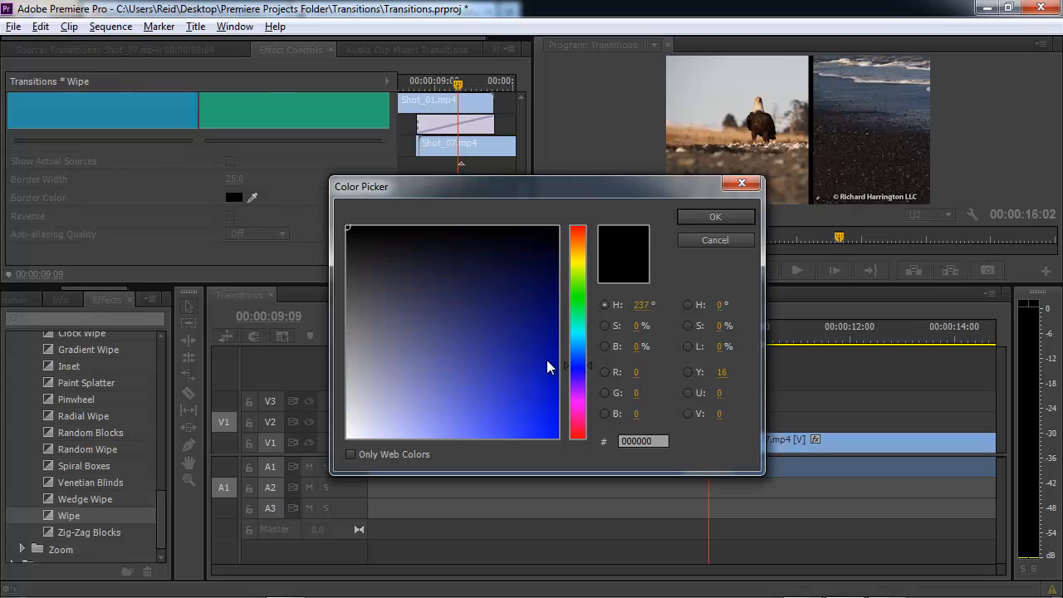
left_click(546, 360)
left_click(701, 218)
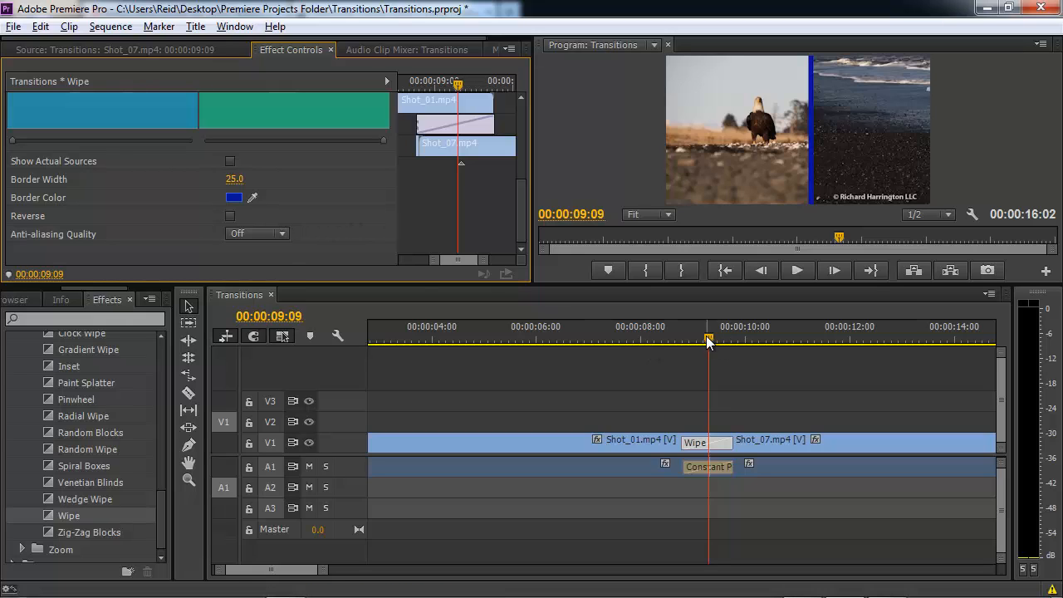
left_click_drag(707, 341, 683, 343)
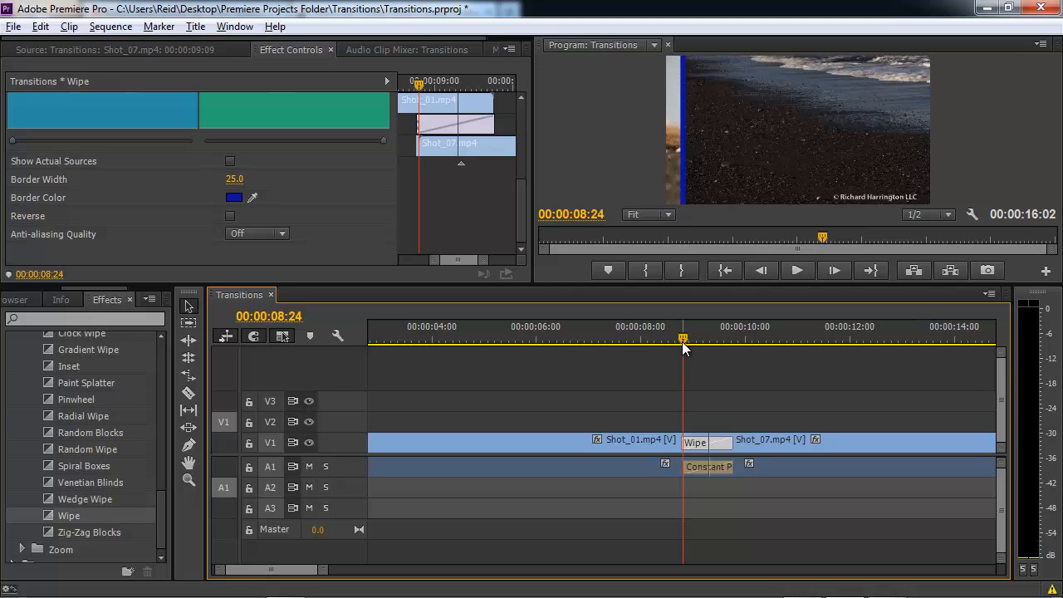
Preview the blue-bordered Wipe, enable Reverse, and scrub through the reversed sweep.
key("space")
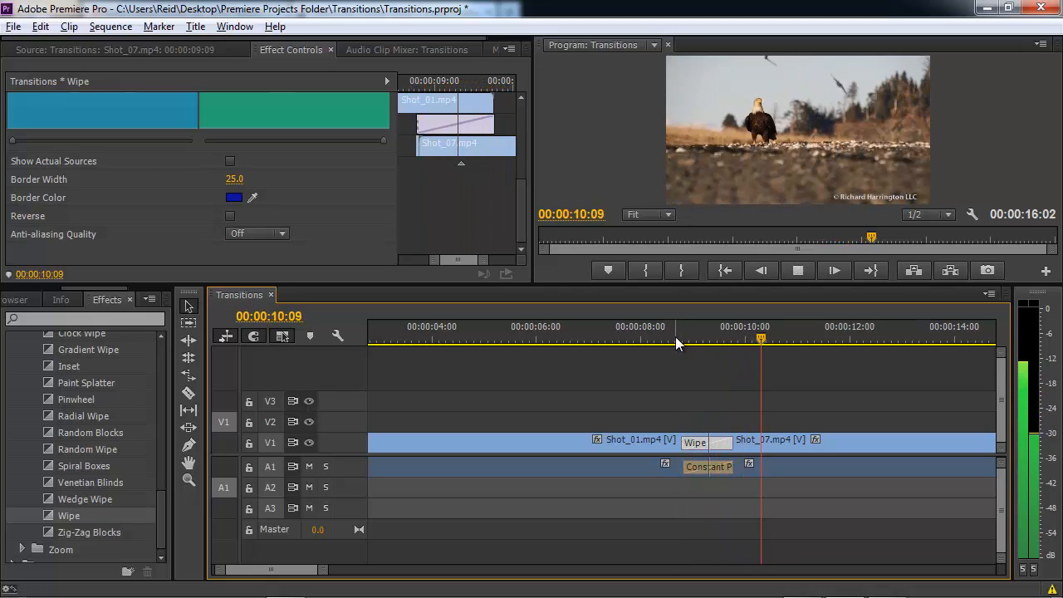
key("space")
left_click(231, 216)
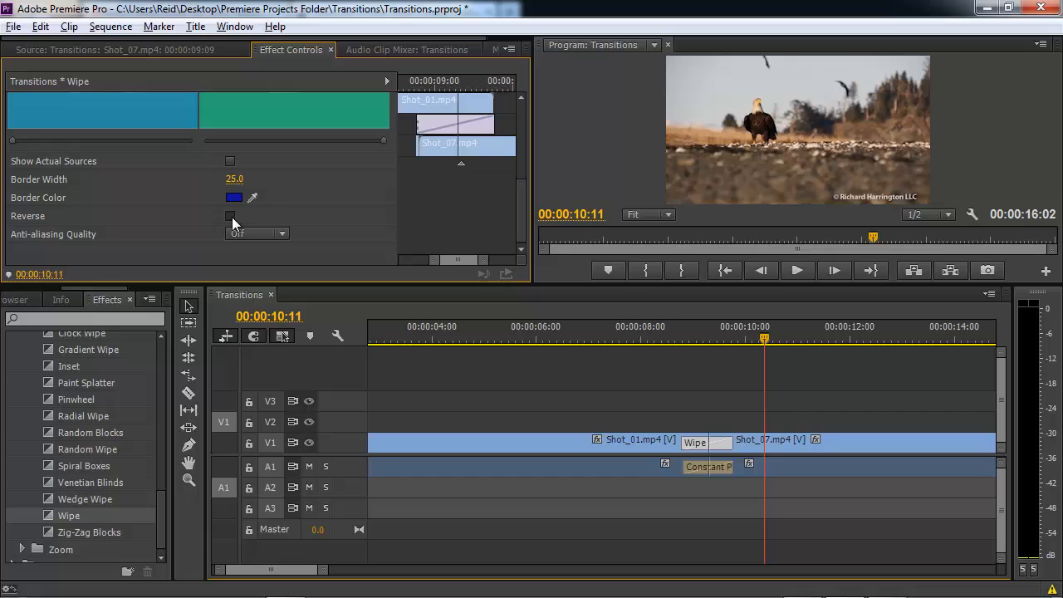
left_click(660, 336)
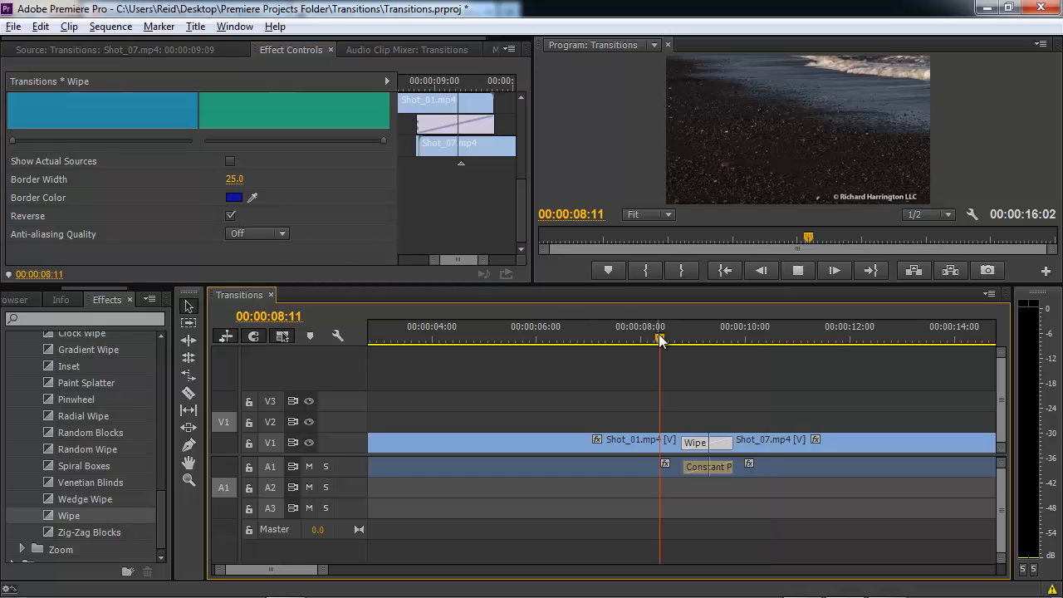
key("space")
key("space")
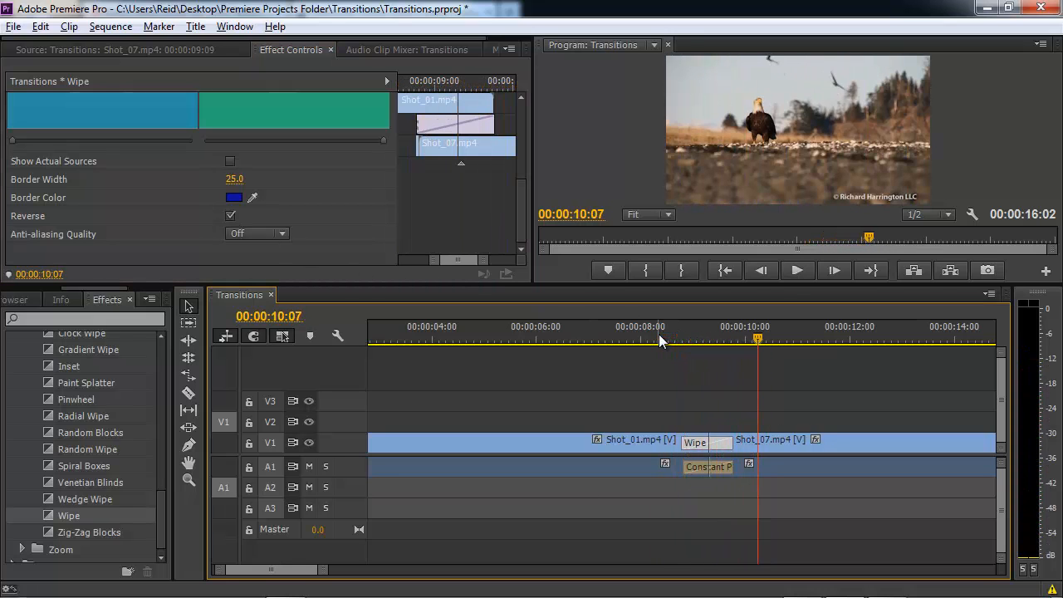
left_click(695, 334)
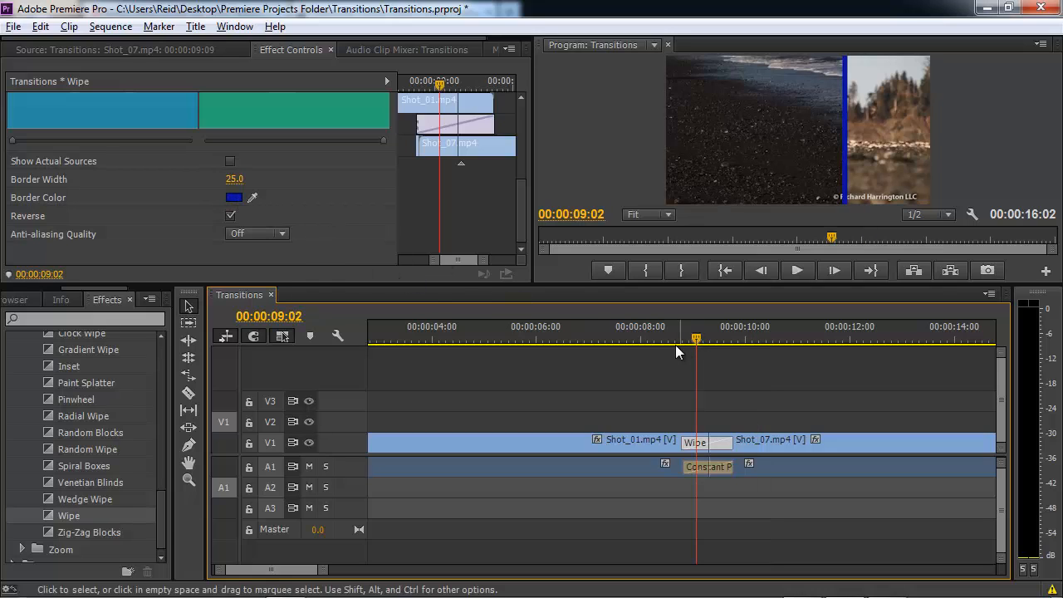
left_click_drag(695, 338, 708, 342)
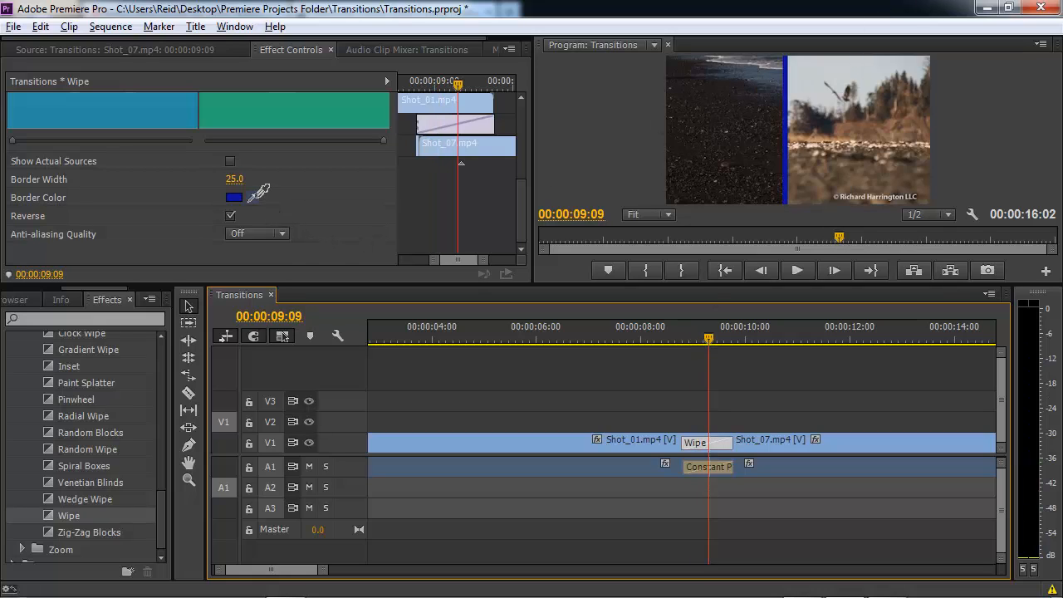
left_click_drag(258, 198, 854, 128)
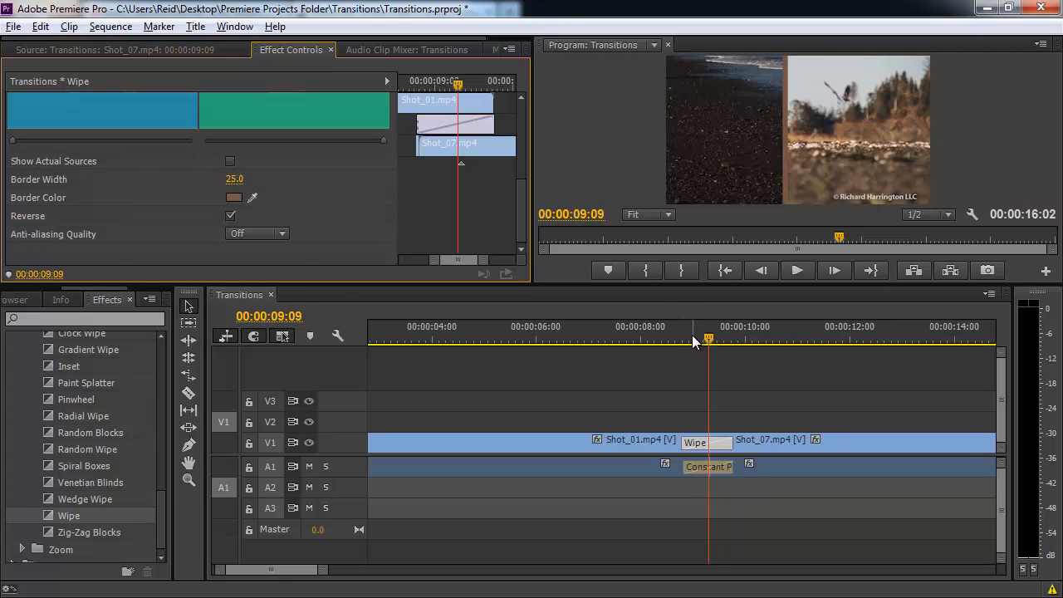
left_click_drag(705, 339, 629, 343)
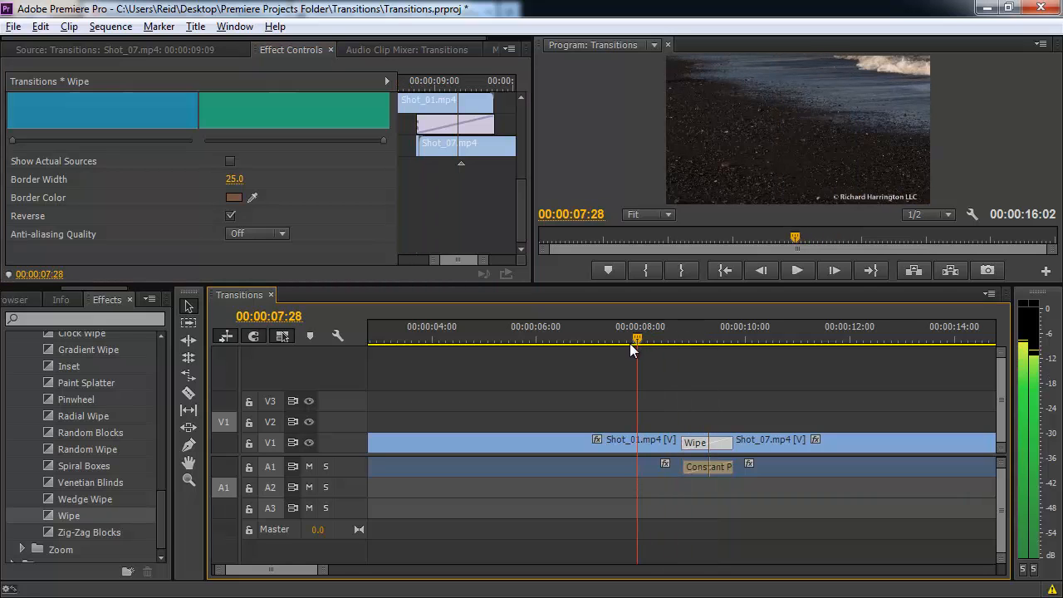
key("space")
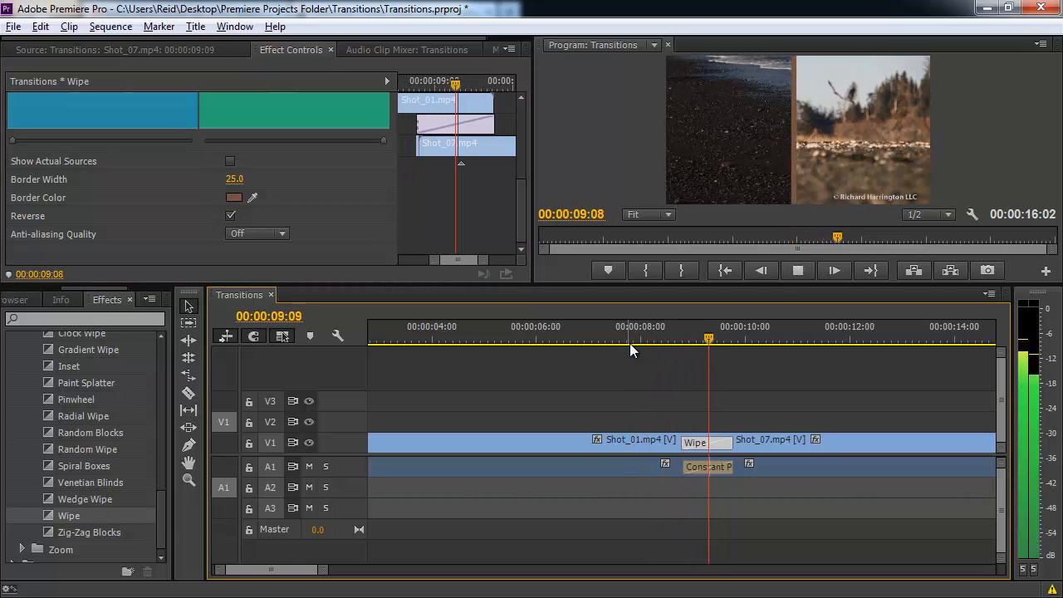
key("space")
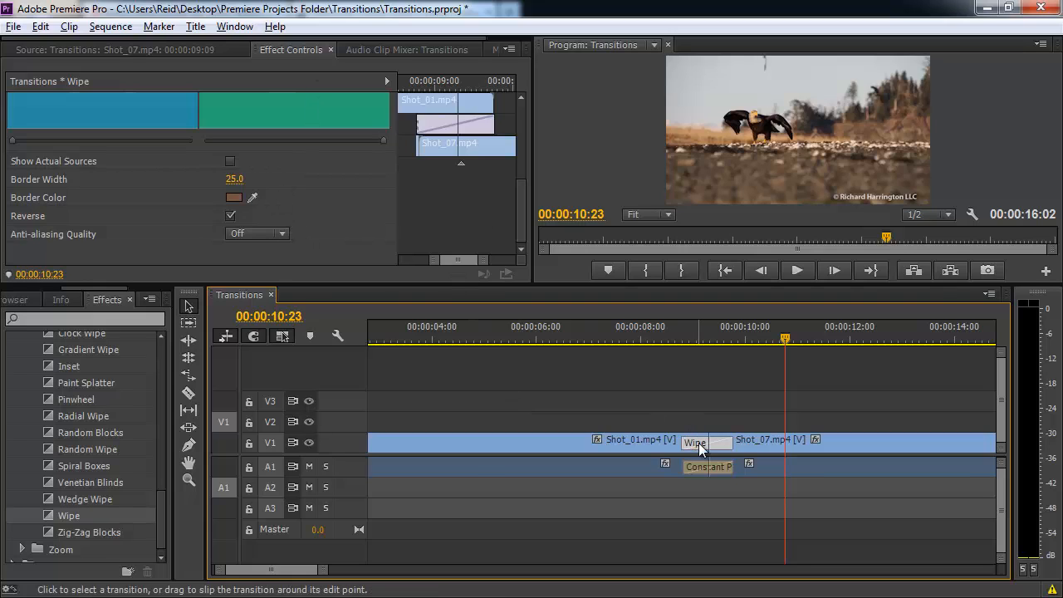
left_click(708, 338)
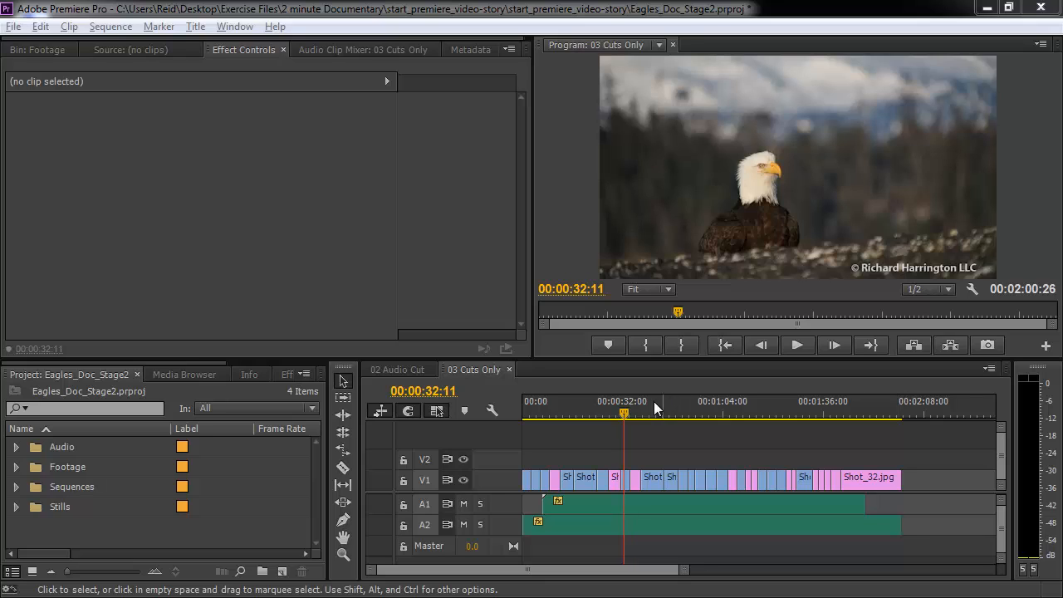
Scrub and play through the 03 Cuts Only eagle sequence.
left_click_drag(624, 413, 605, 425)
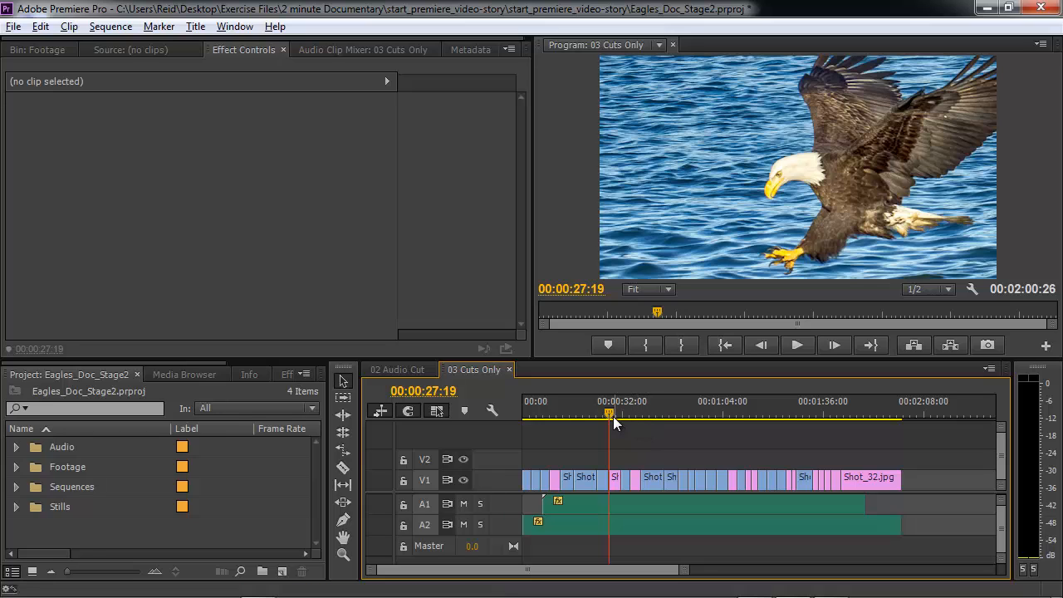
left_click_drag(609, 413, 531, 411)
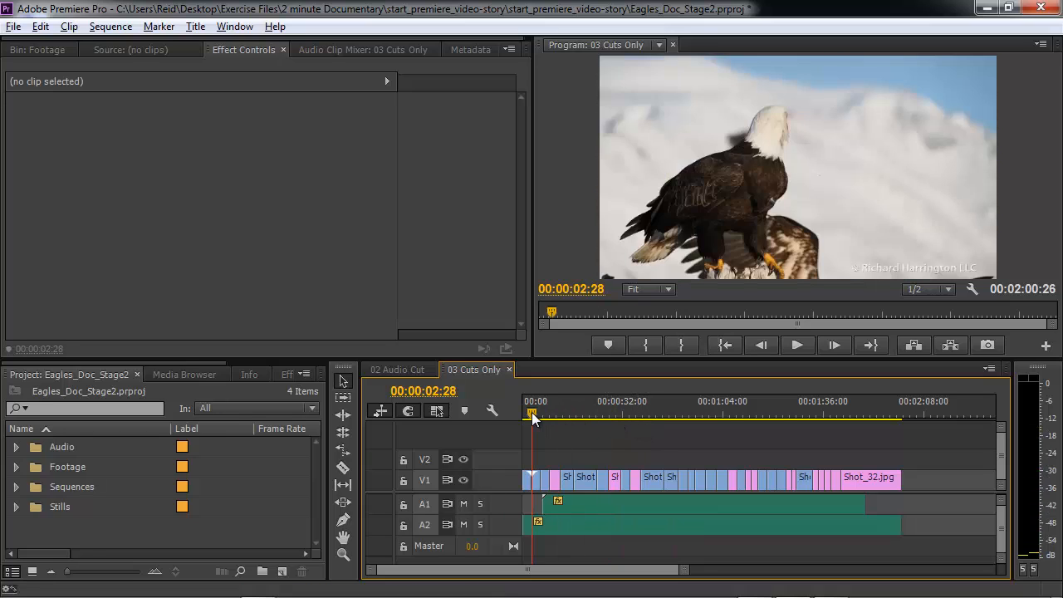
key("space")
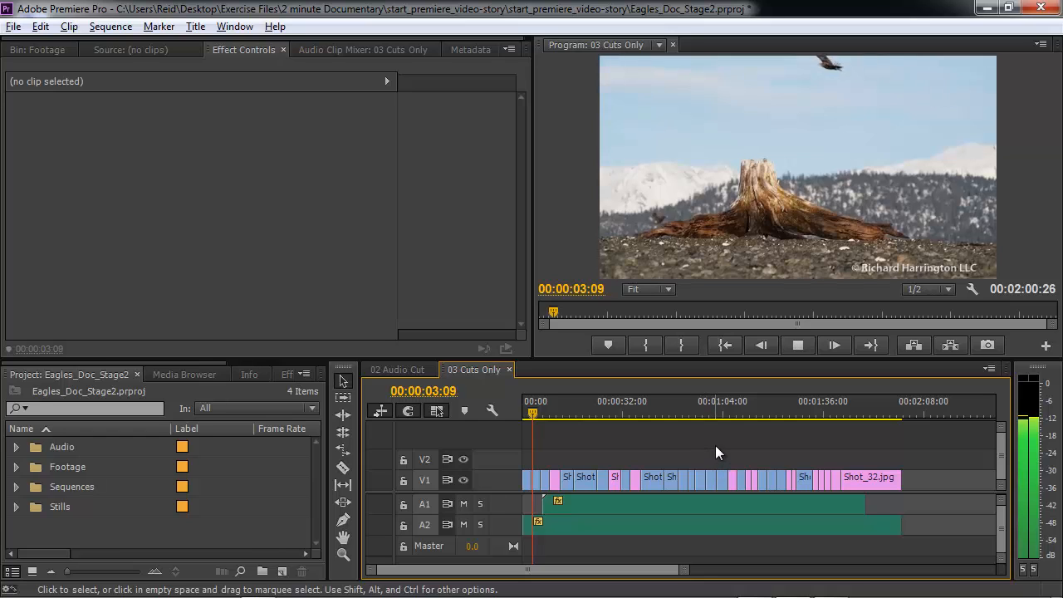
key("space")
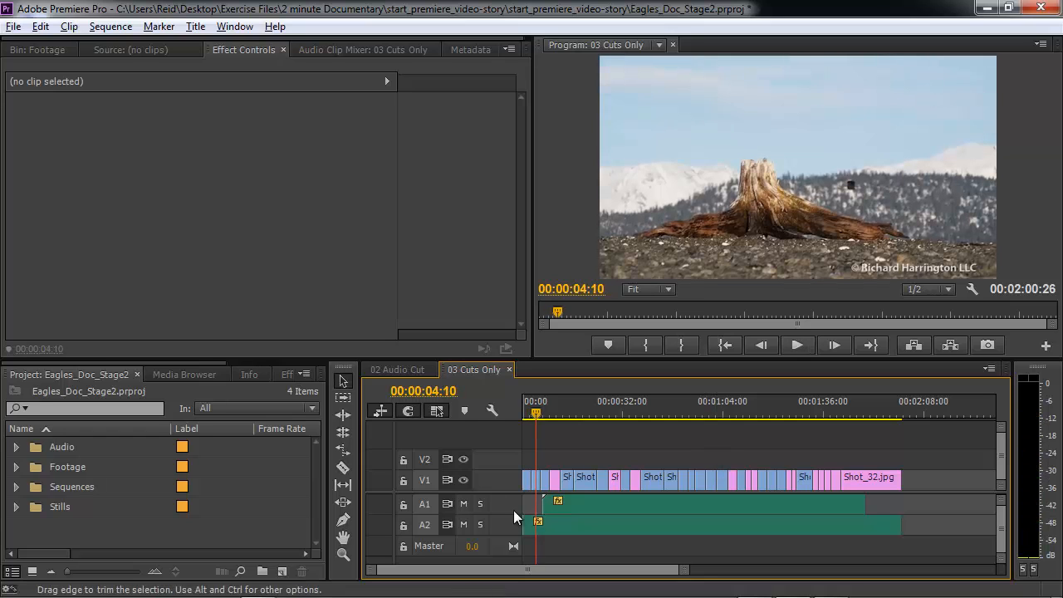
Mute audio tracks A2 and A1 and play the sequence without sound.
left_click(465, 524)
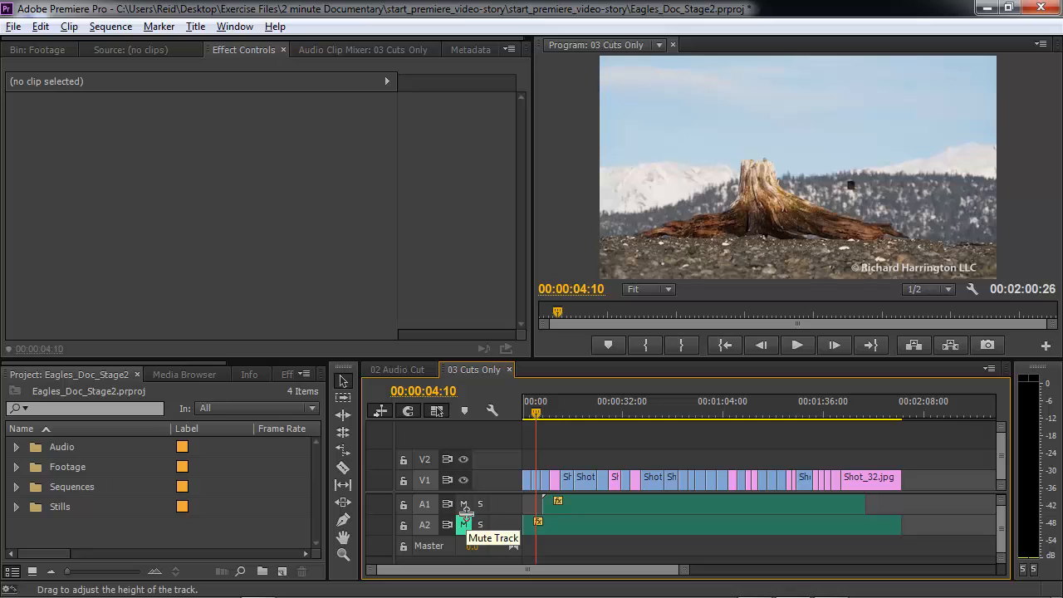
left_click(464, 503)
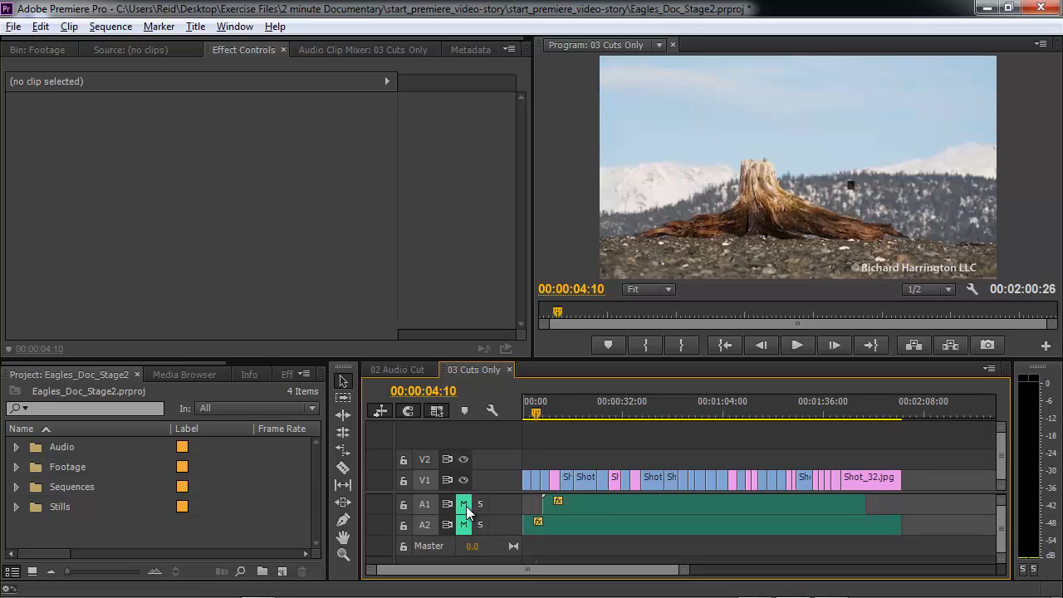
key("space")
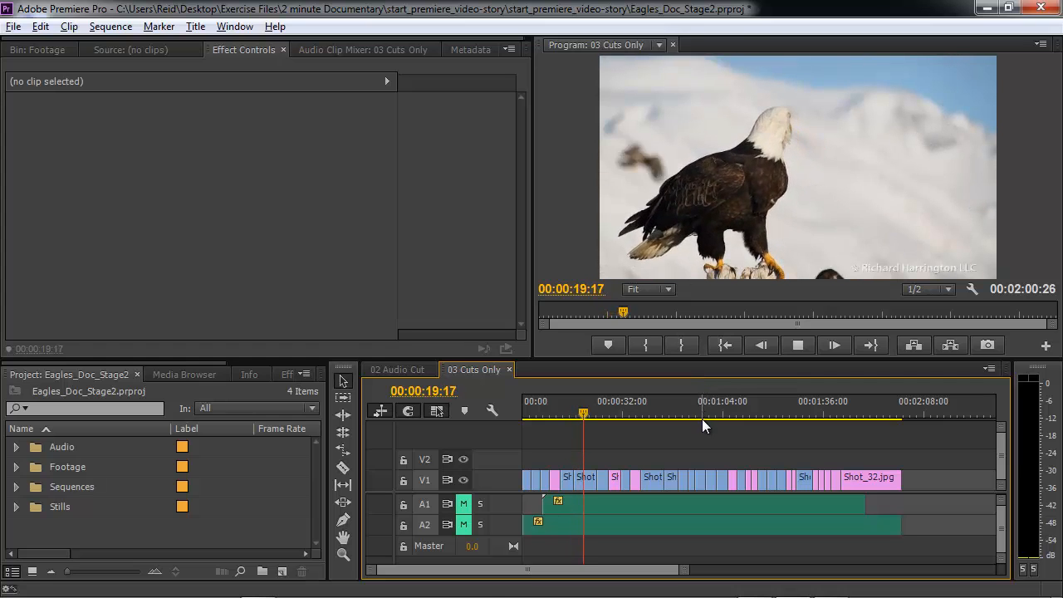
key("space")
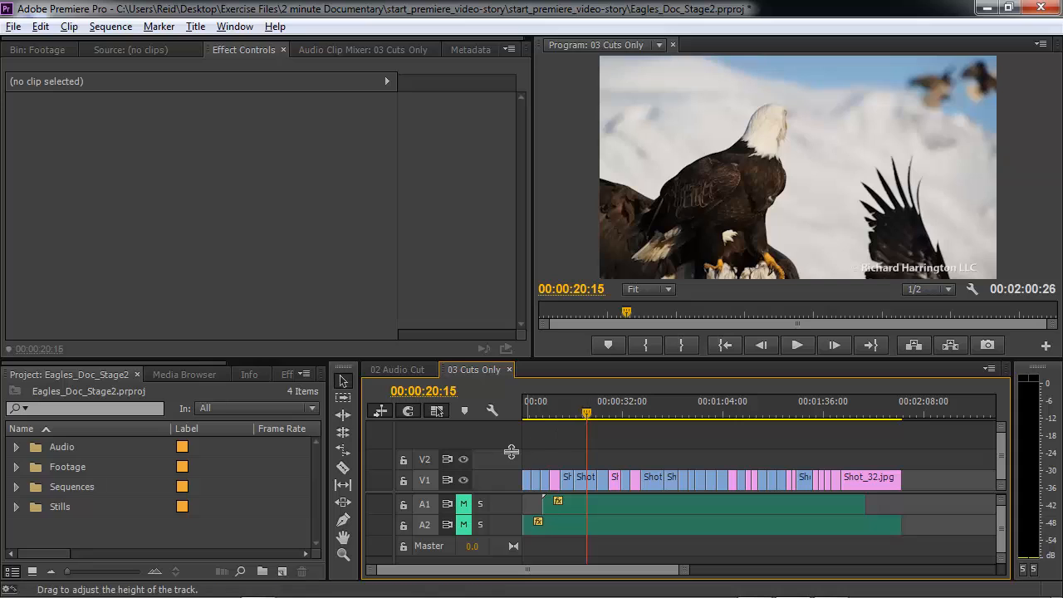
Select all the video clips on V1 and apply the default video transition to them.
left_click_drag(525, 453, 867, 494)
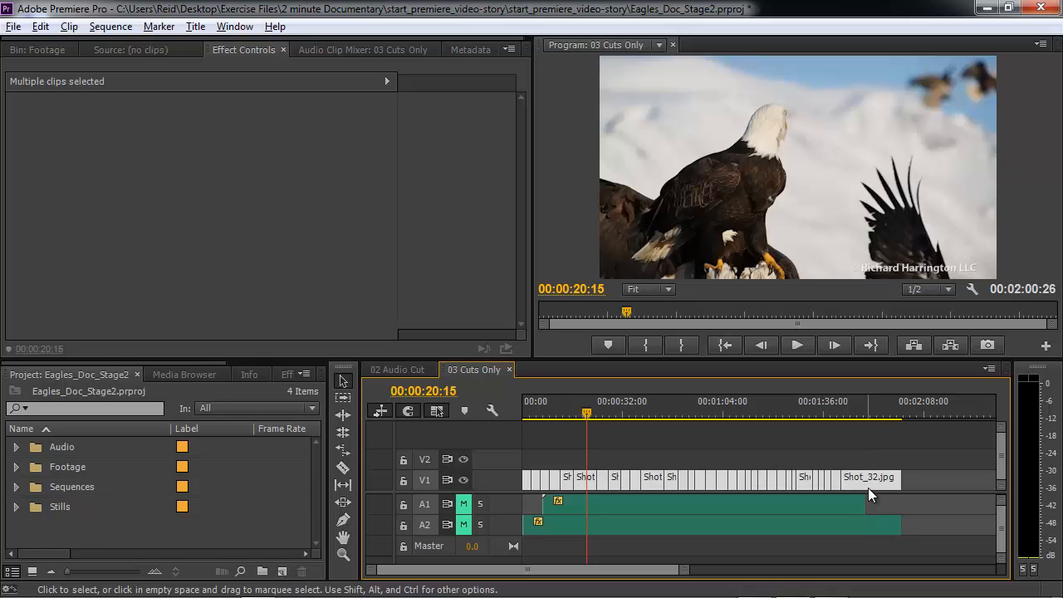
left_click(112, 29)
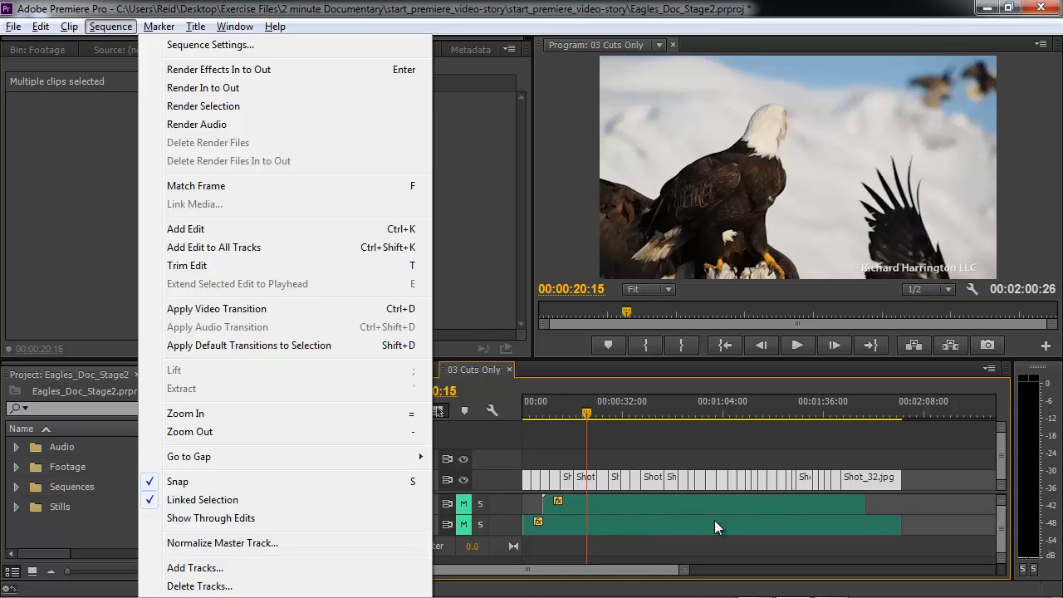
left_click(302, 314)
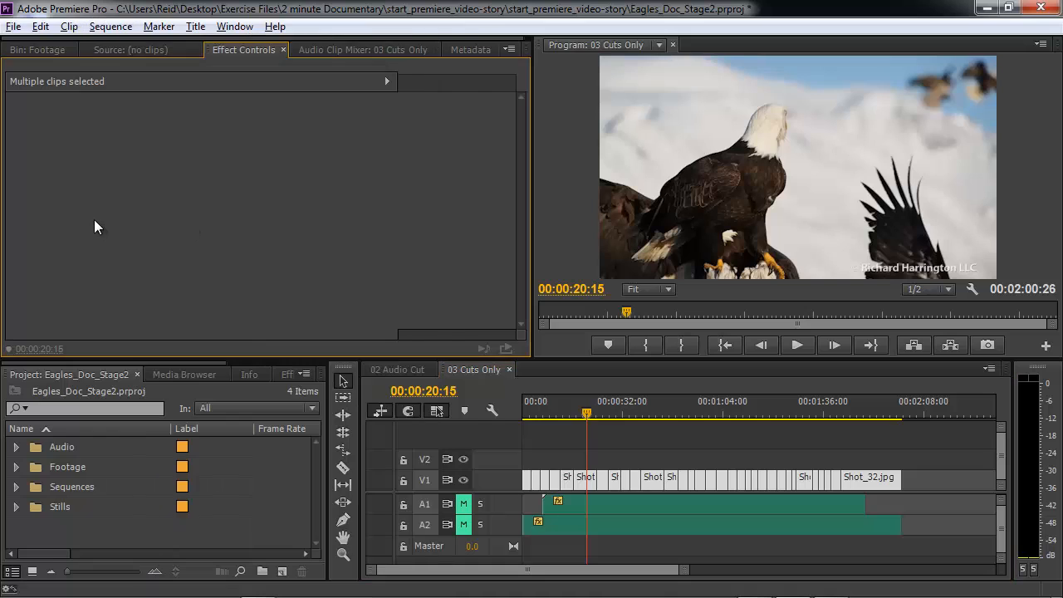
Show the Effects panel with Video Transitions > Dissolve expanded, listing Cross Dissolve.
left_click_drag(184, 362, 226, 362)
left_click(229, 373)
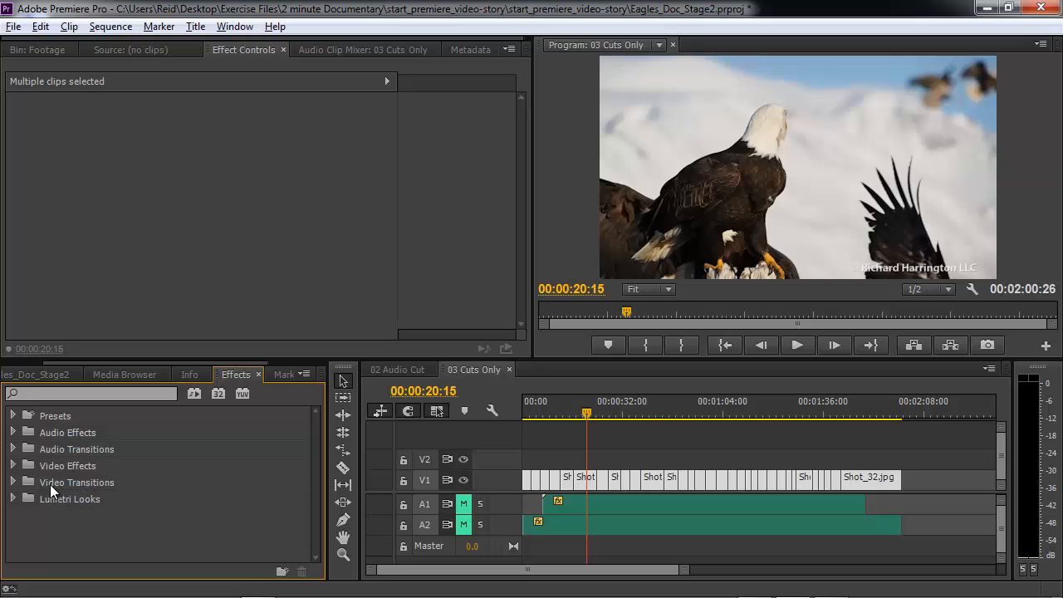
left_click(14, 483)
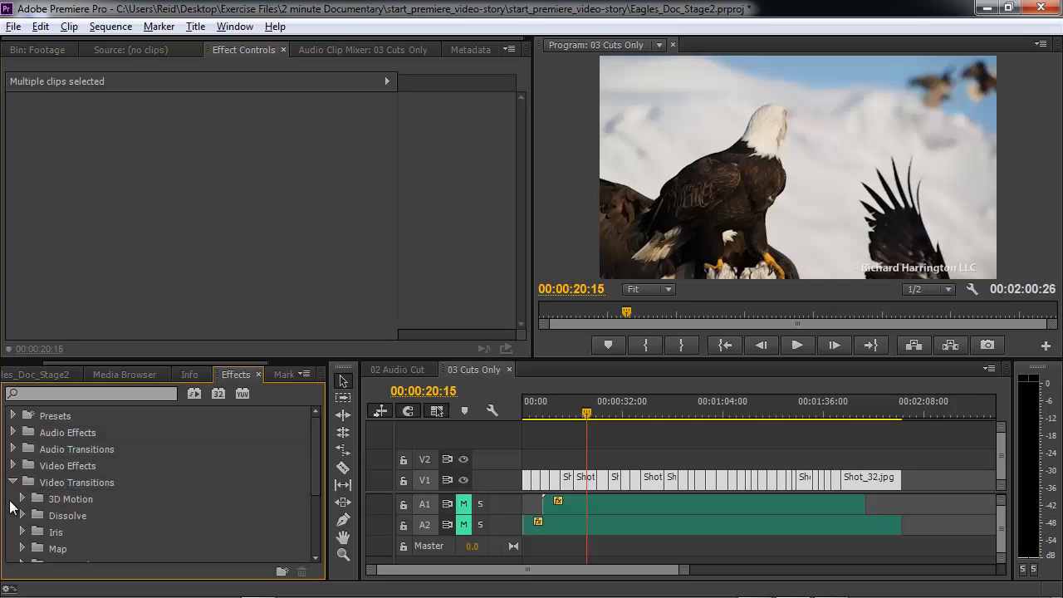
left_click(23, 515)
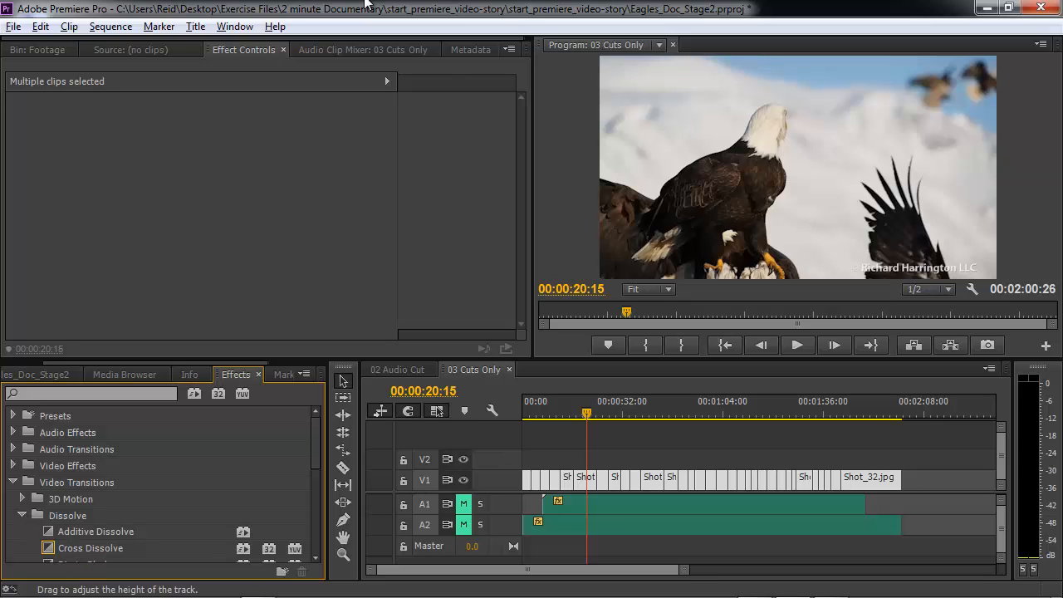
left_click(108, 30)
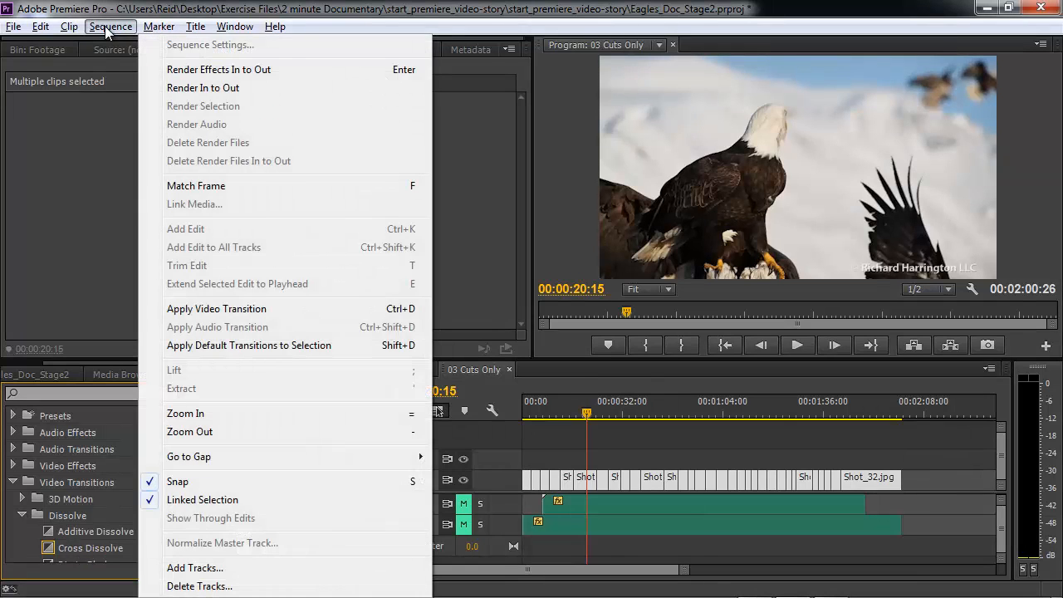
Apply the default dissolve to every selected cut and preview the sequence from the start.
left_click(225, 313)
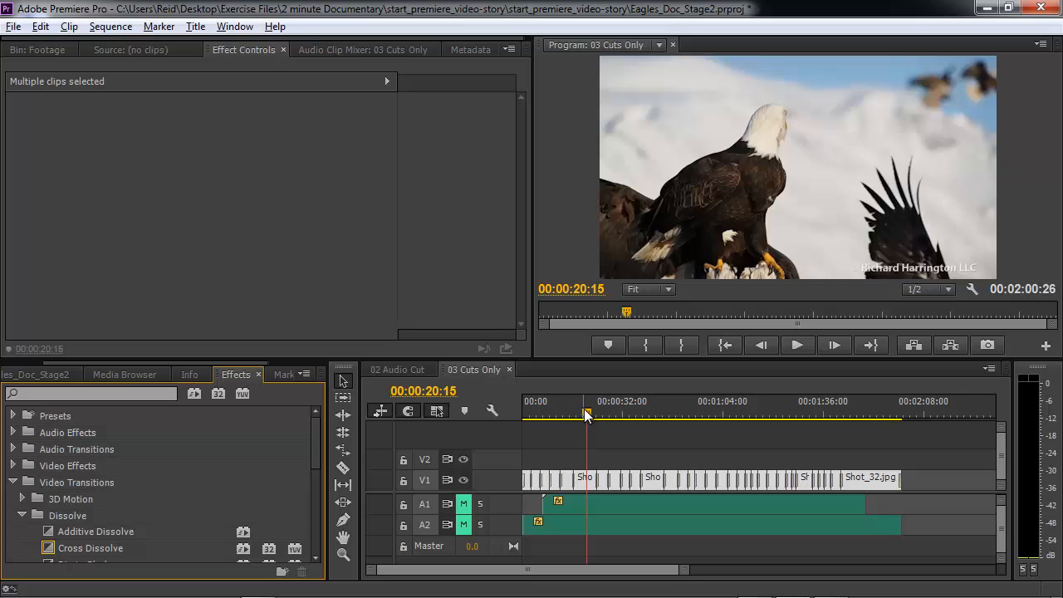
left_click_drag(586, 415, 513, 411)
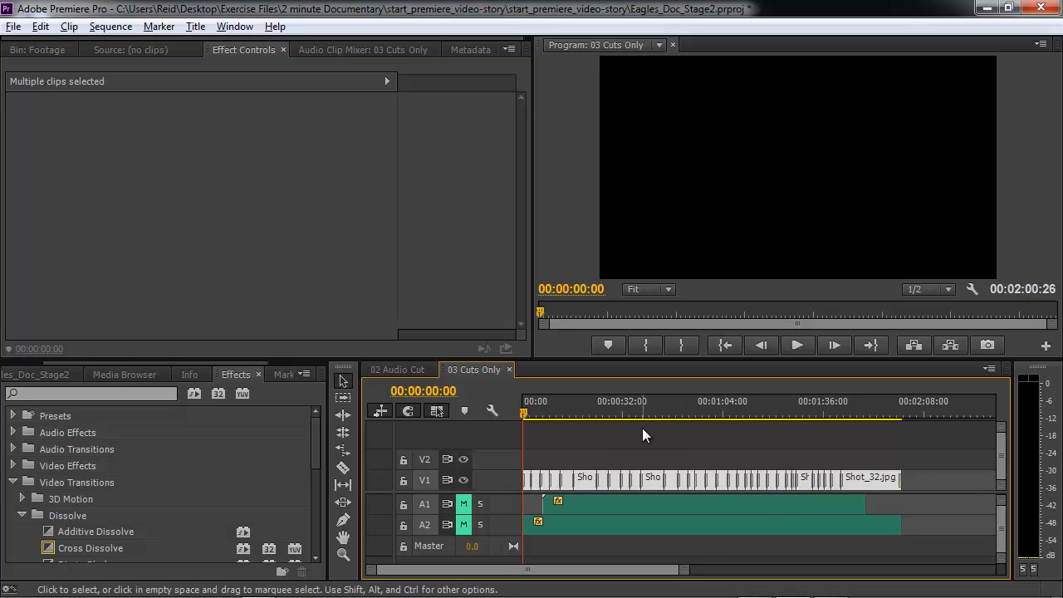
key("space")
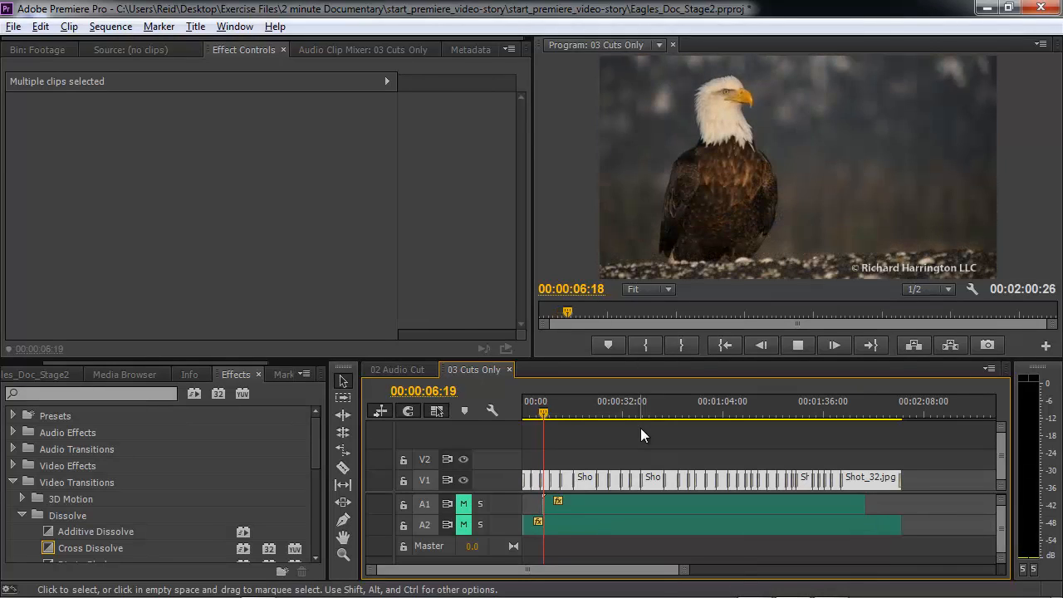
key("space")
Unmute audio track A1 and play the sequence again from the start with sound.
left_click_drag(549, 418, 522, 412)
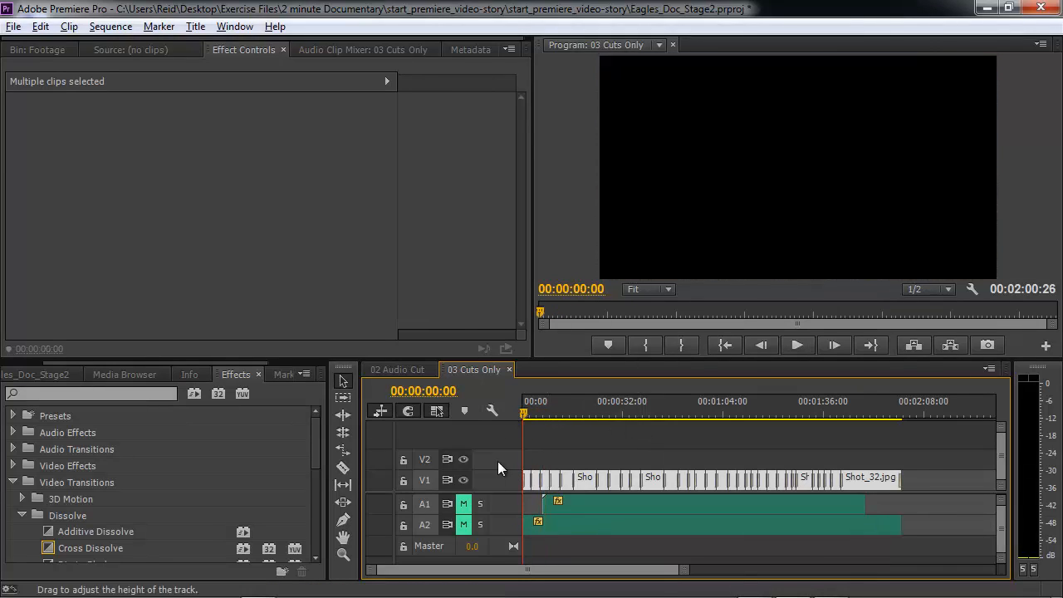
left_click(460, 503)
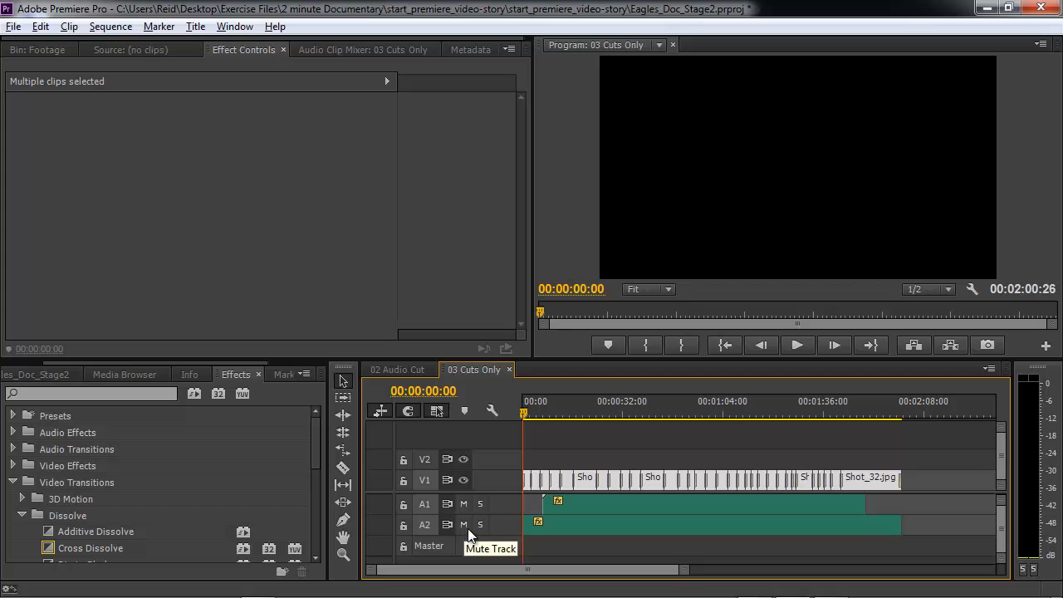
key("space")
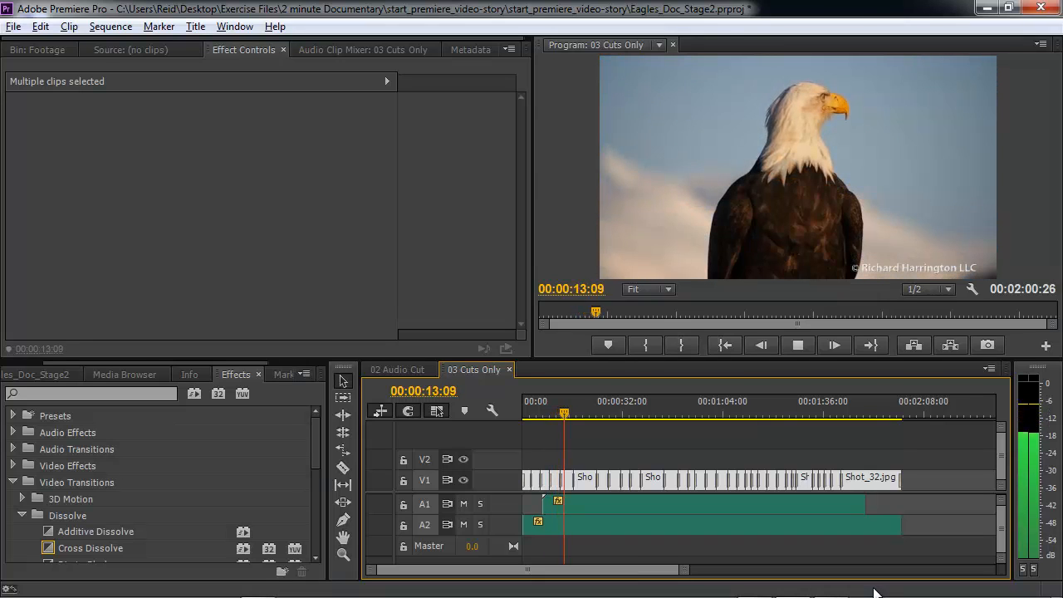
key("space")
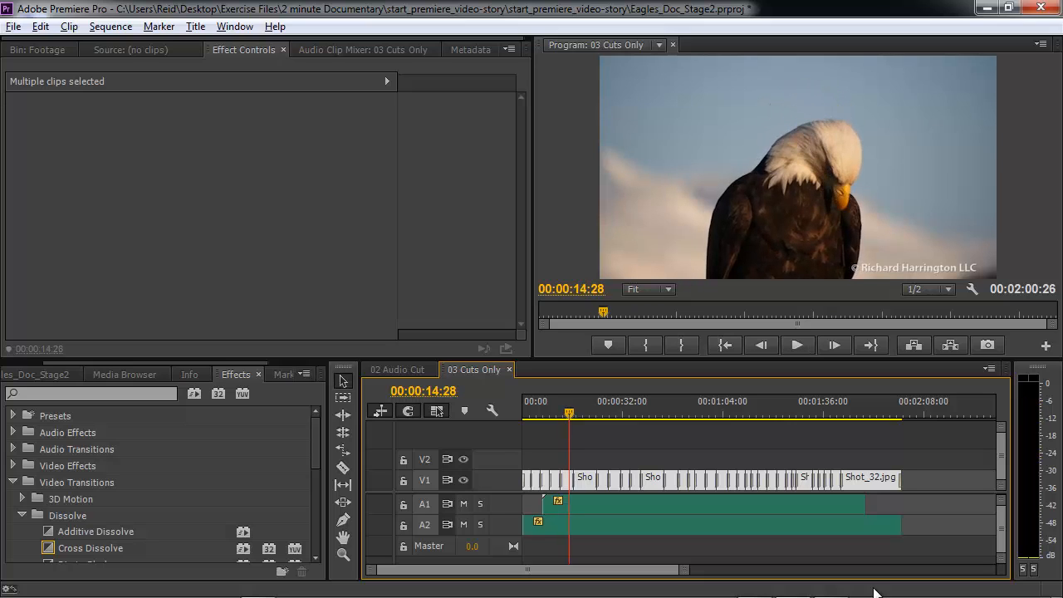
mouse_move(870, 594)
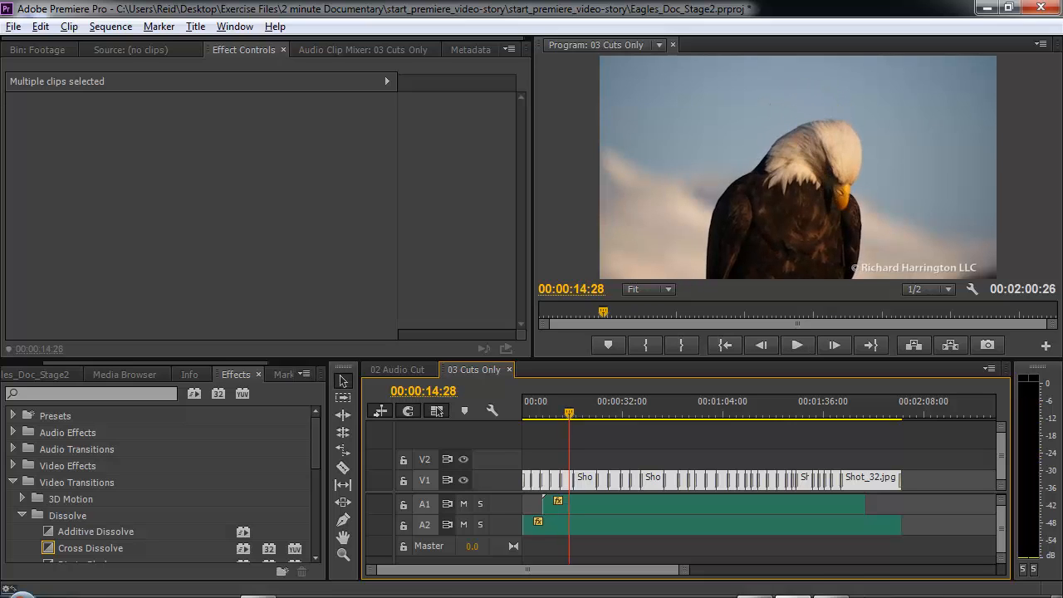